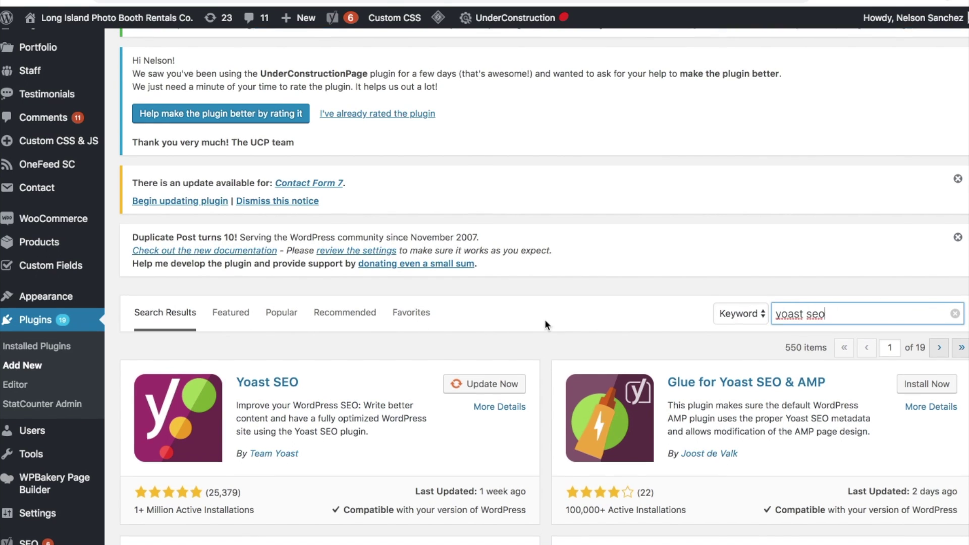
Step: Update the Yoast SEO plugin and start its configuration wizard
scroll(545, 324, down, 3)
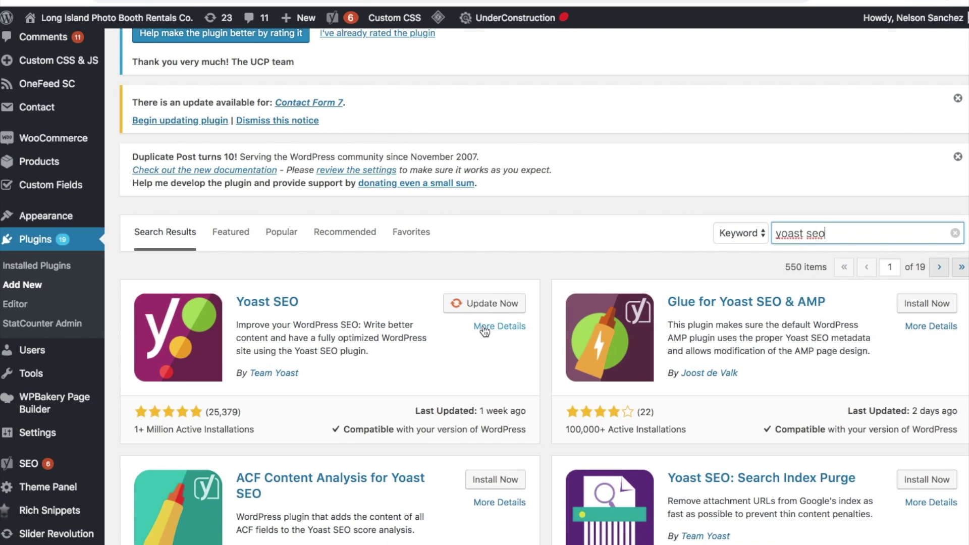
click(487, 304)
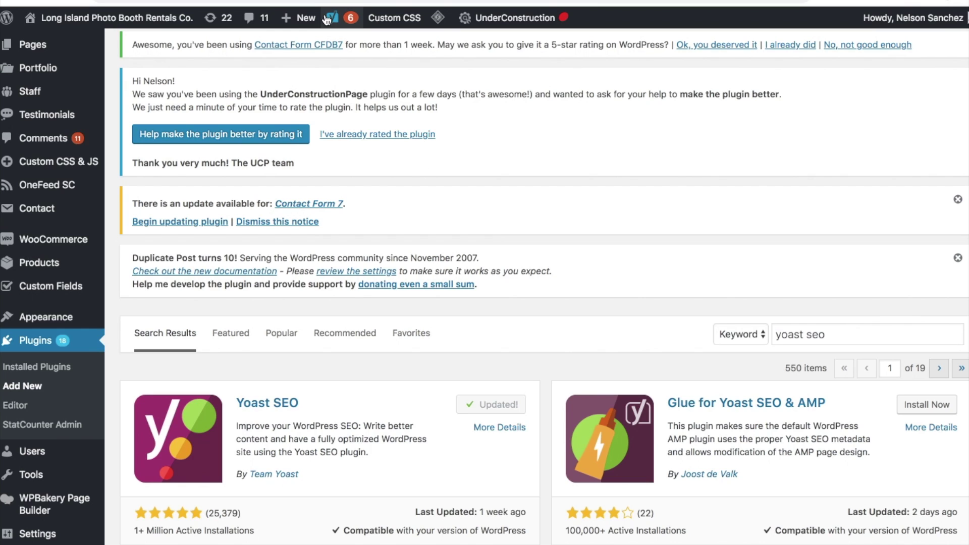
mouse_move(333, 20)
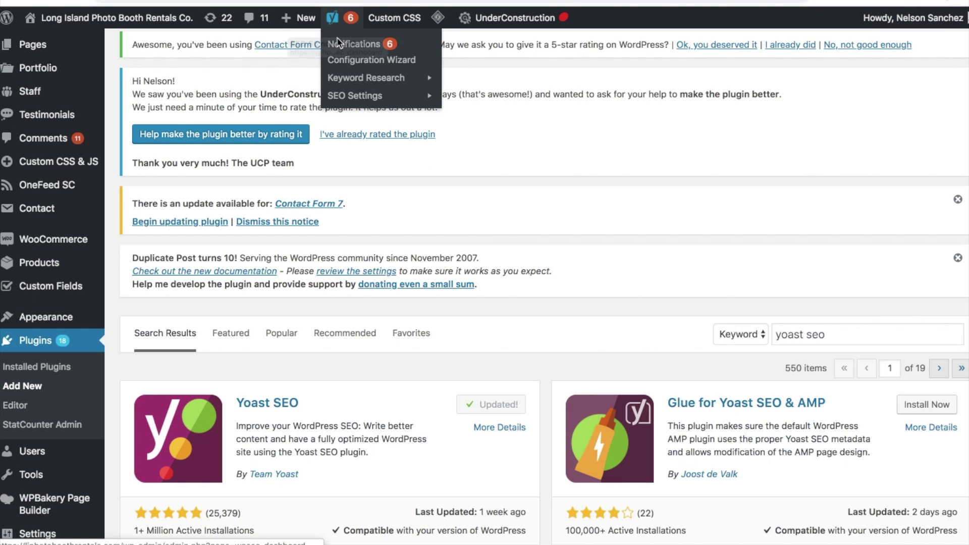
click(360, 61)
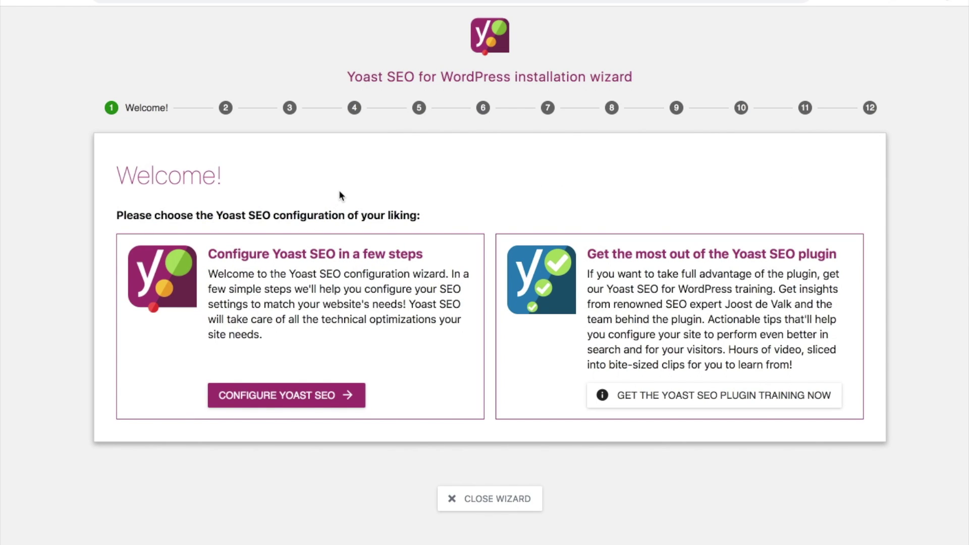
click(273, 400)
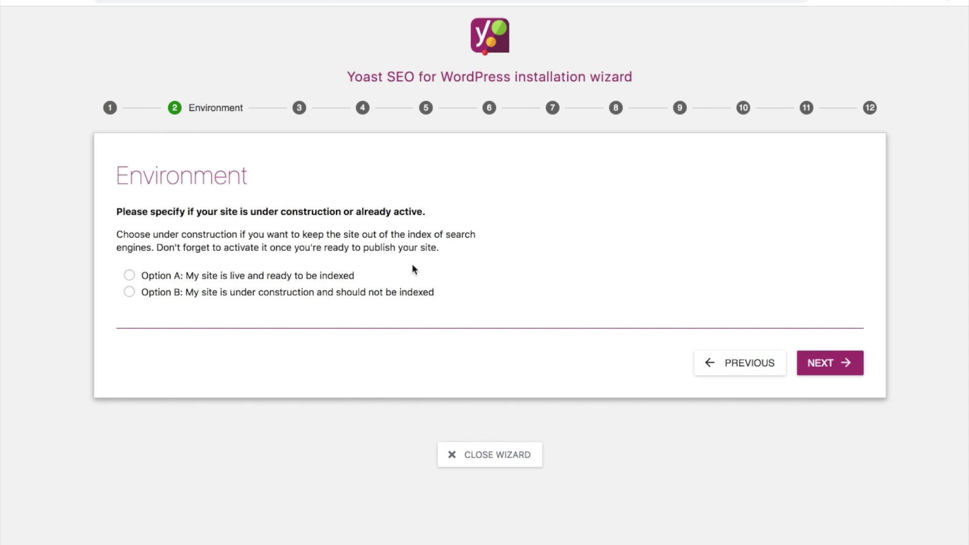
Step: Declare the site live and ready to be indexed, and set the site type to a small offline business
click(129, 276)
click(842, 363)
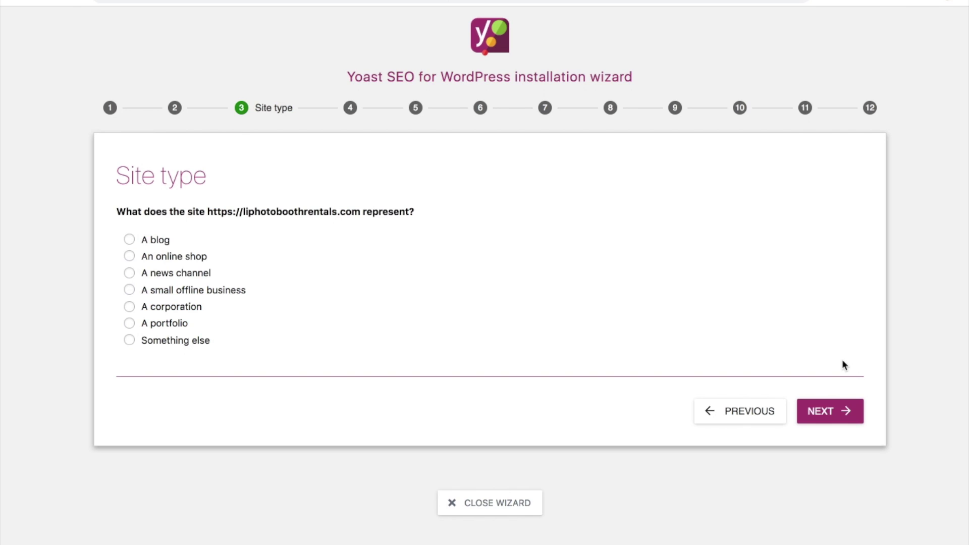
click(129, 289)
click(841, 413)
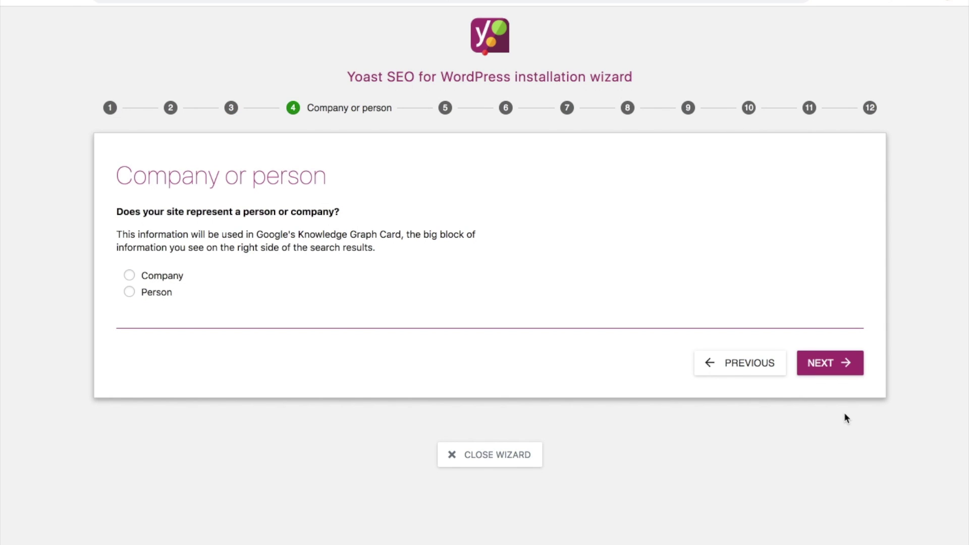
Step: Specify that the site represents a company named LIPB and continue without a logo image
click(130, 276)
click(226, 346)
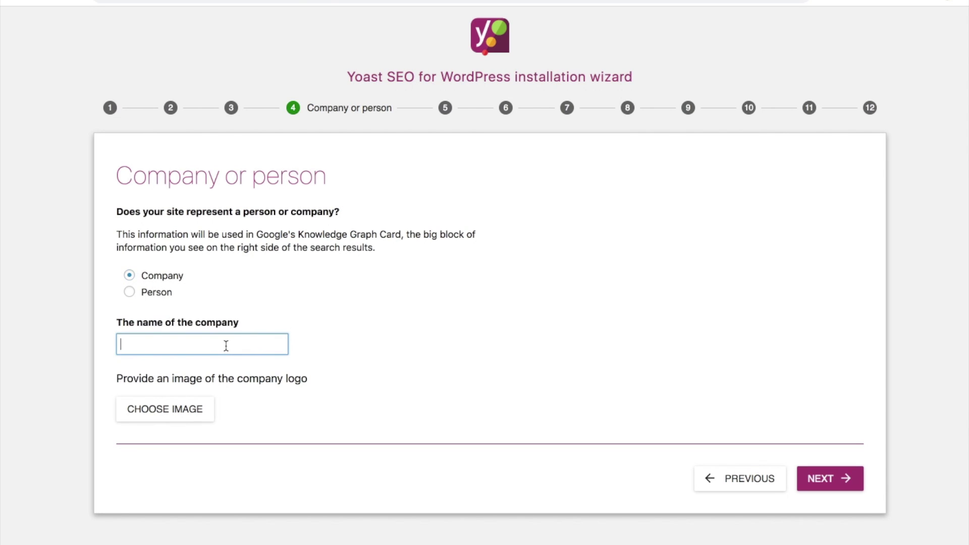
text(LIPB)
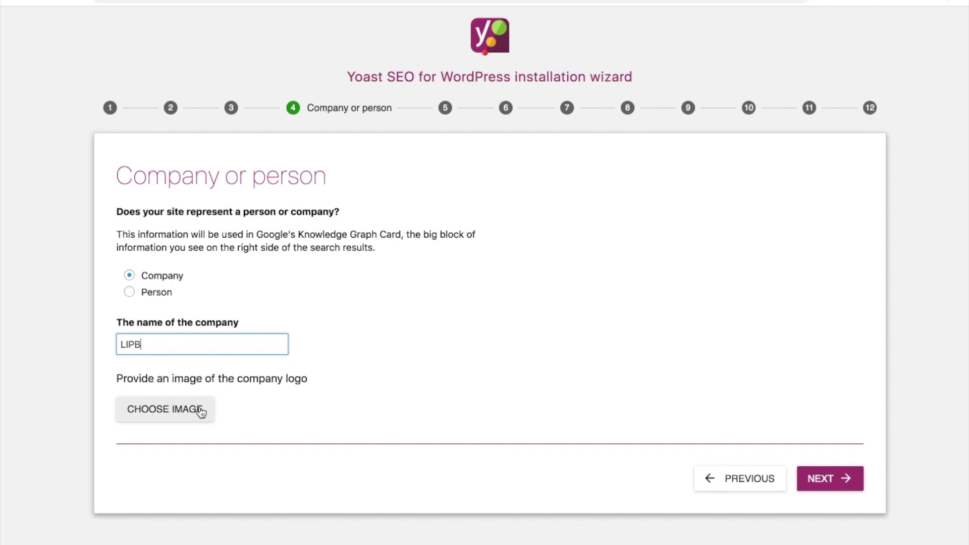
click(834, 484)
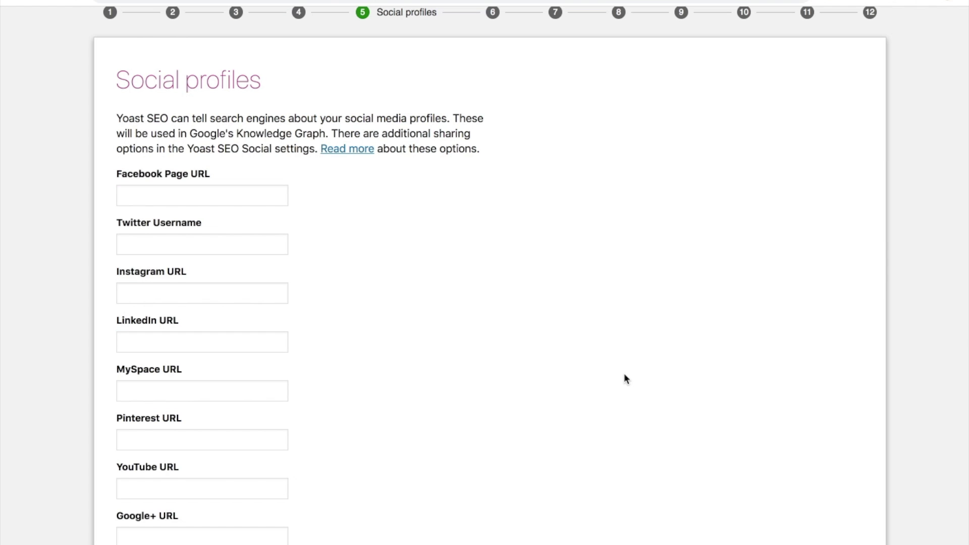
Step: Review the social profile fields, leave them all blank and continue to the search engine visibility settings
scroll(235, 185, down, 5)
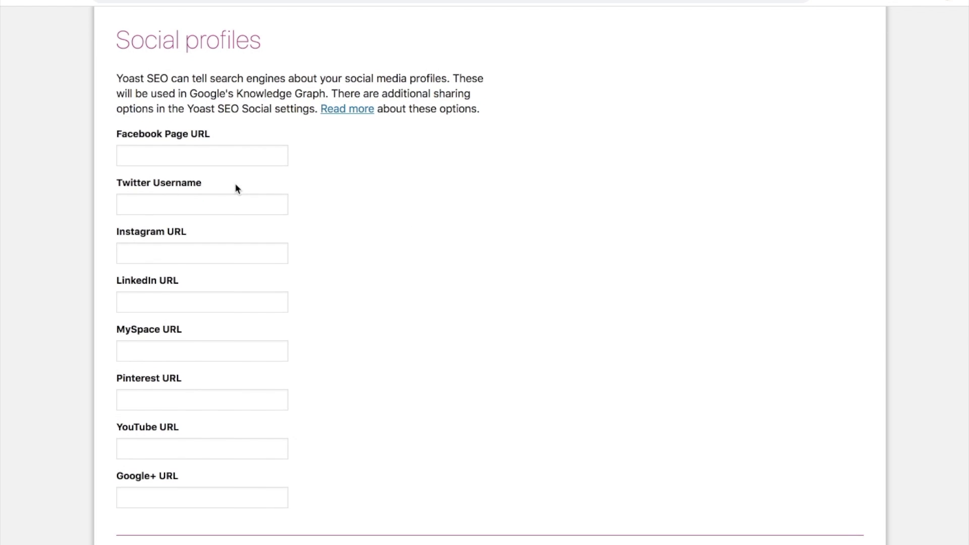
scroll(236, 184, up, 3)
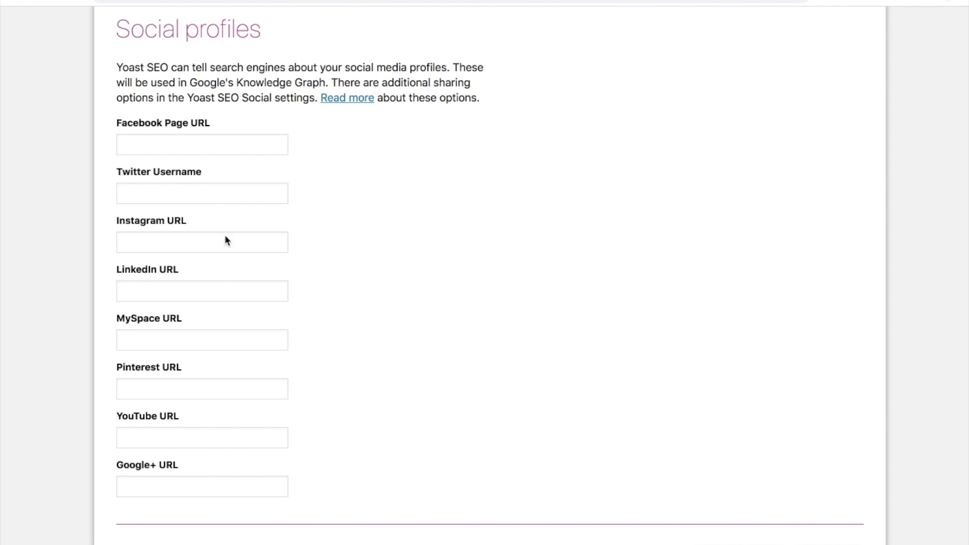
scroll(225, 303, down, 4)
scroll(225, 202, up, 4)
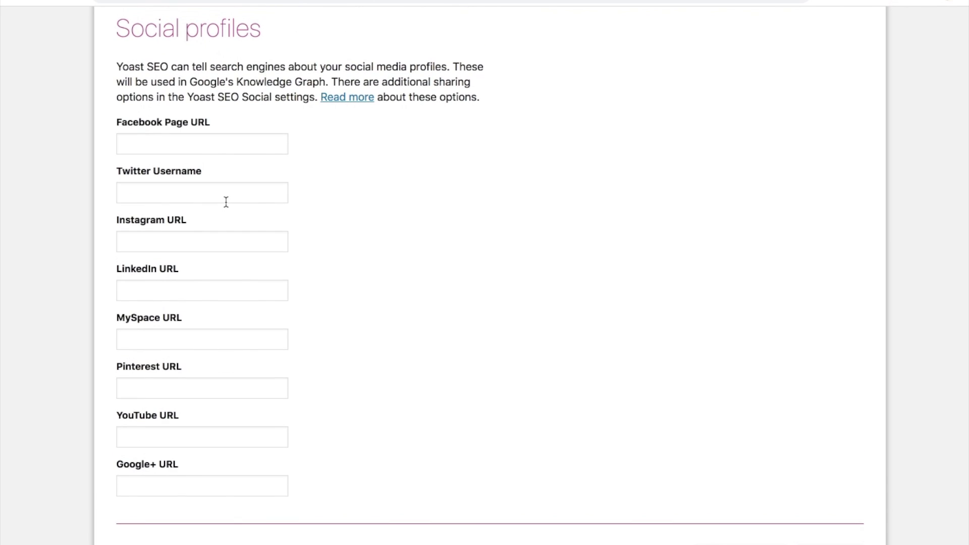
scroll(225, 202, down, 4)
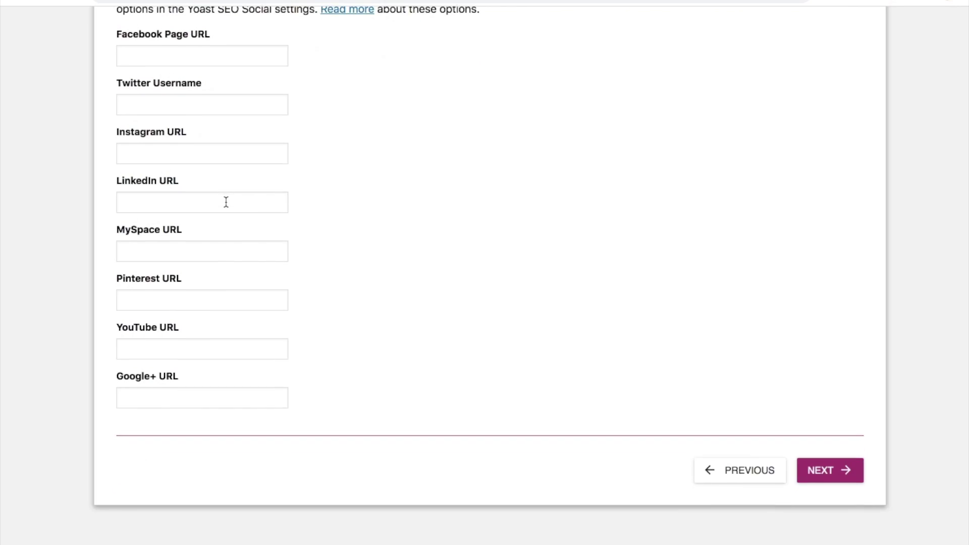
scroll(227, 201, up, 4)
scroll(236, 252, down, 5)
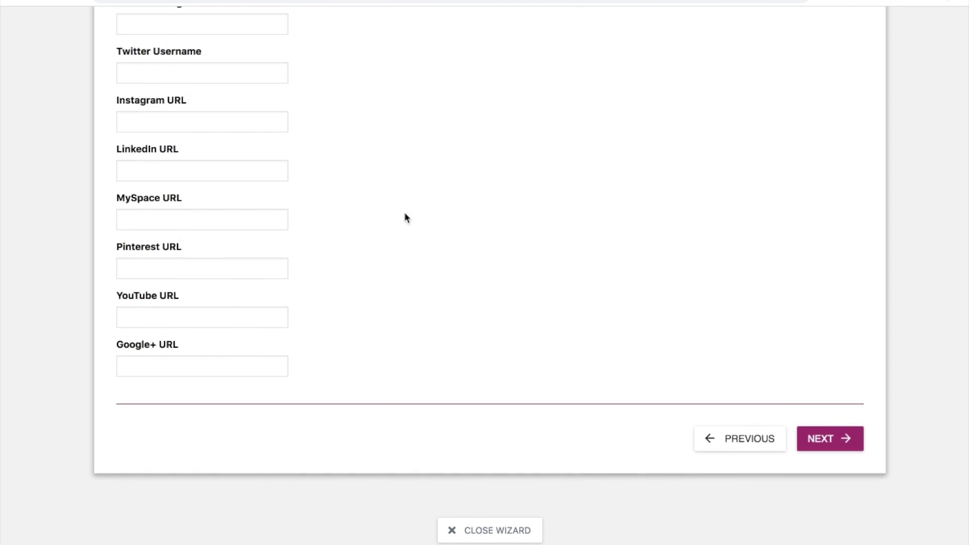
click(839, 440)
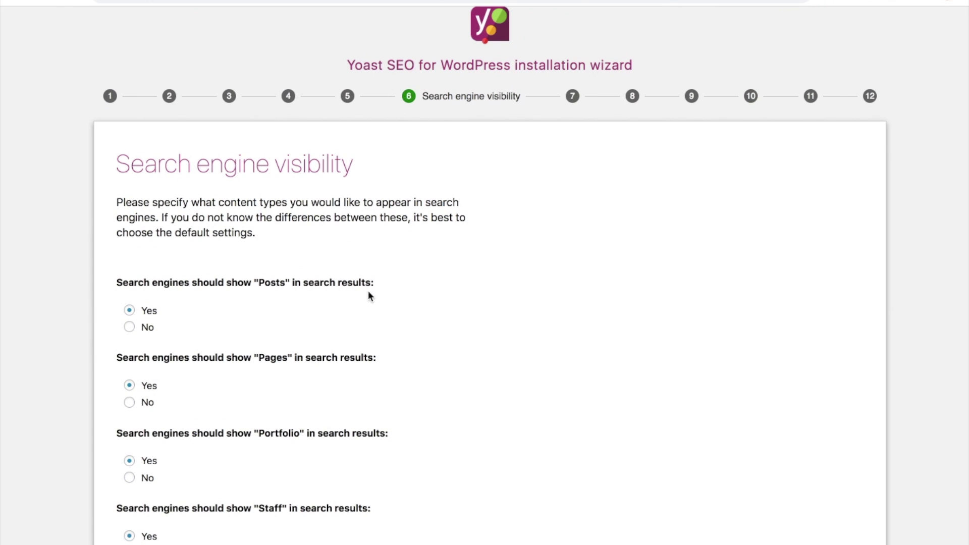
Step: Keep every content type set to Yes for search engine visibility, and answer No to multiple authors
scroll(368, 296, down, 2)
scroll(415, 278, down, 3)
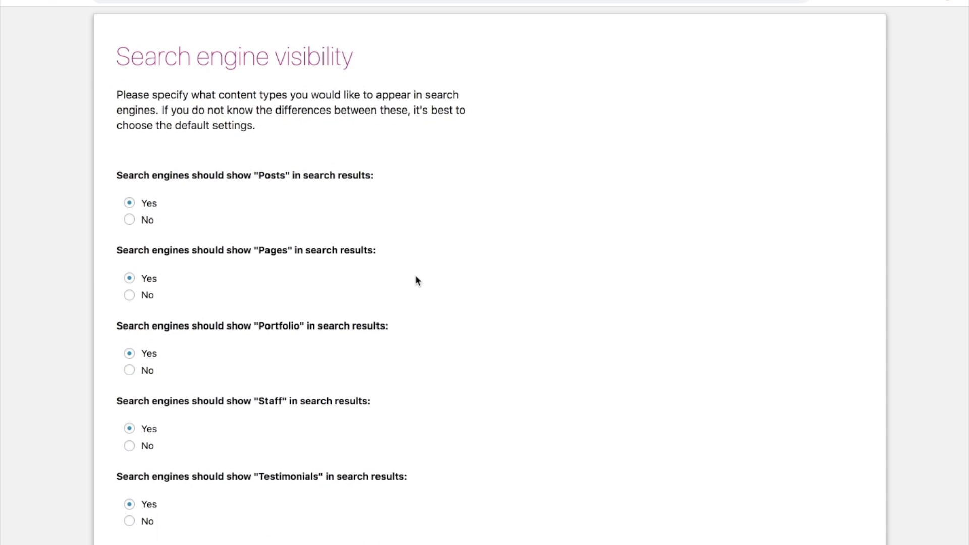
scroll(345, 283, down, 1)
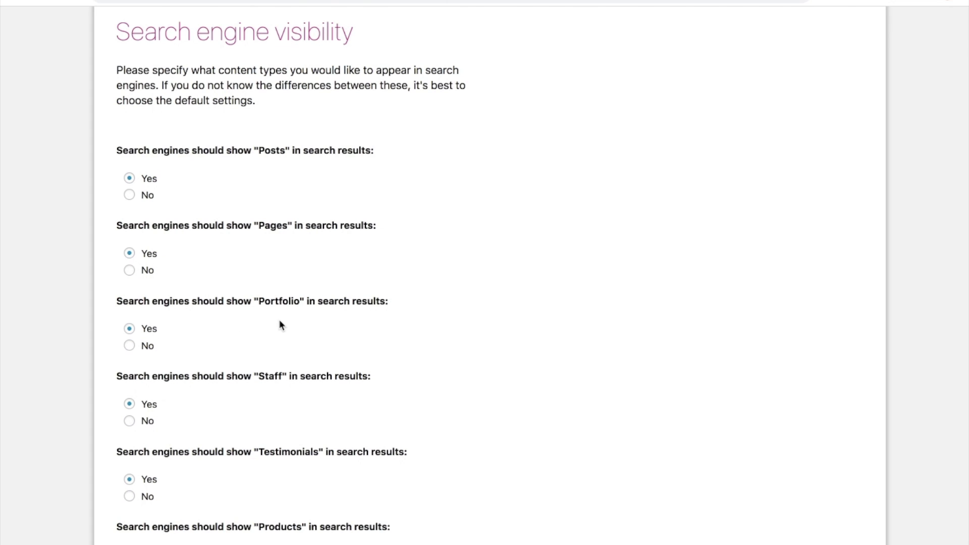
scroll(281, 324, down, 3)
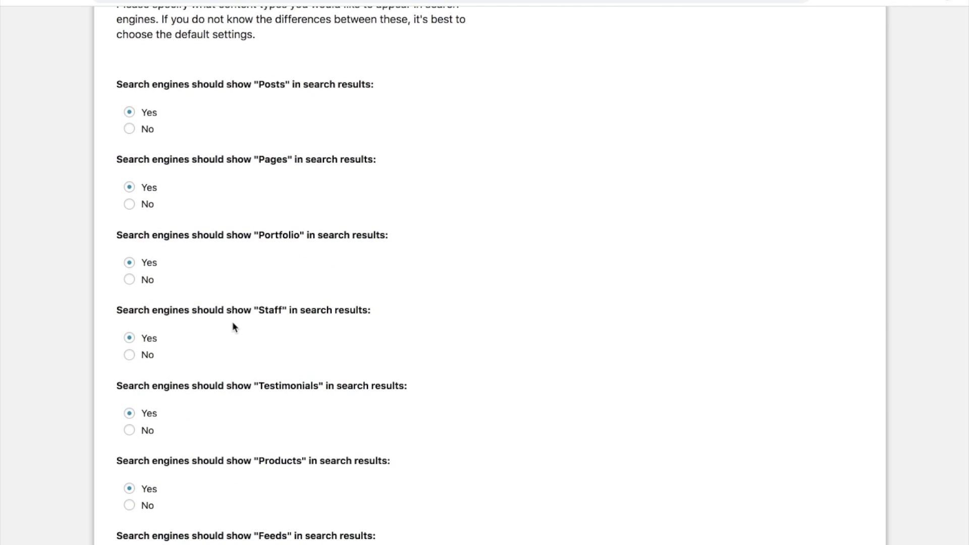
scroll(266, 329, down, 5)
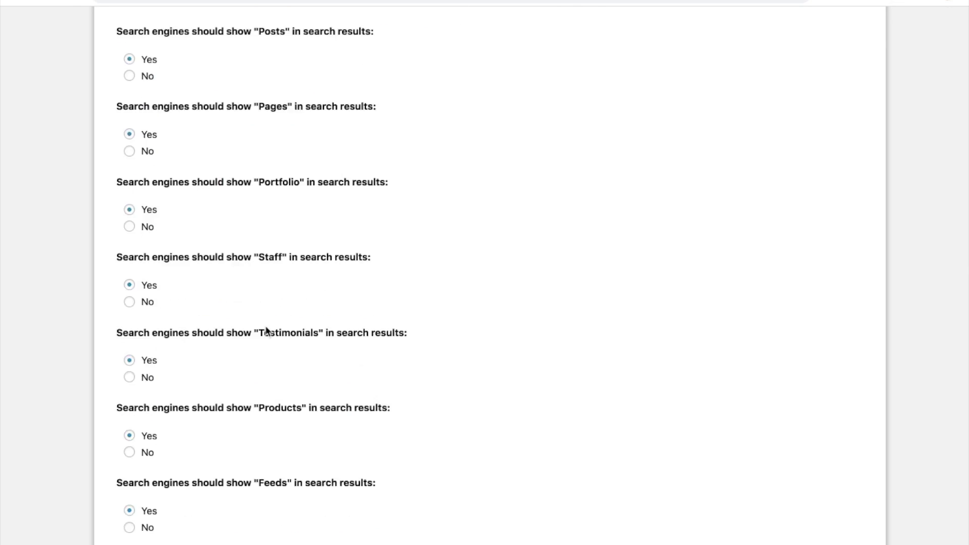
scroll(297, 345, down, 2)
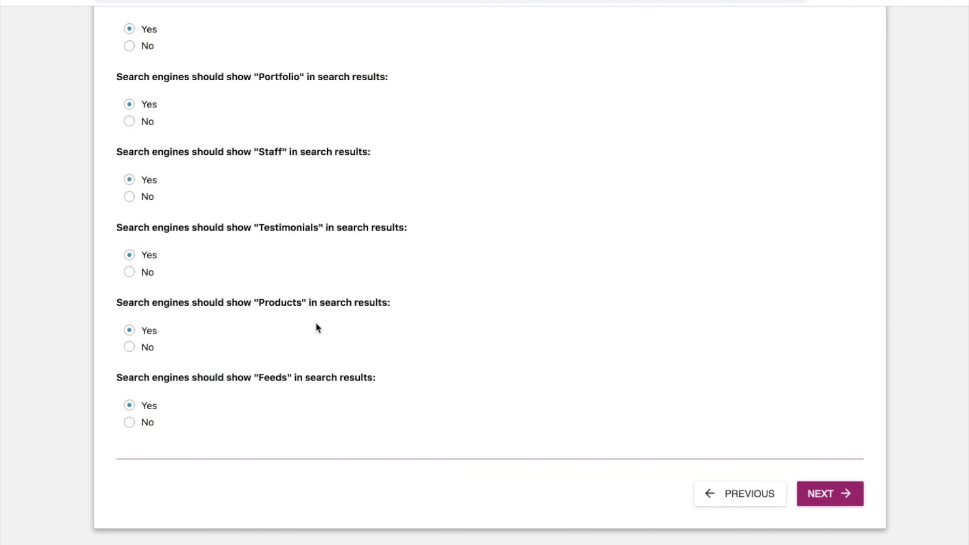
scroll(316, 327, down, 2)
scroll(315, 327, up, 12)
scroll(315, 326, down, 6)
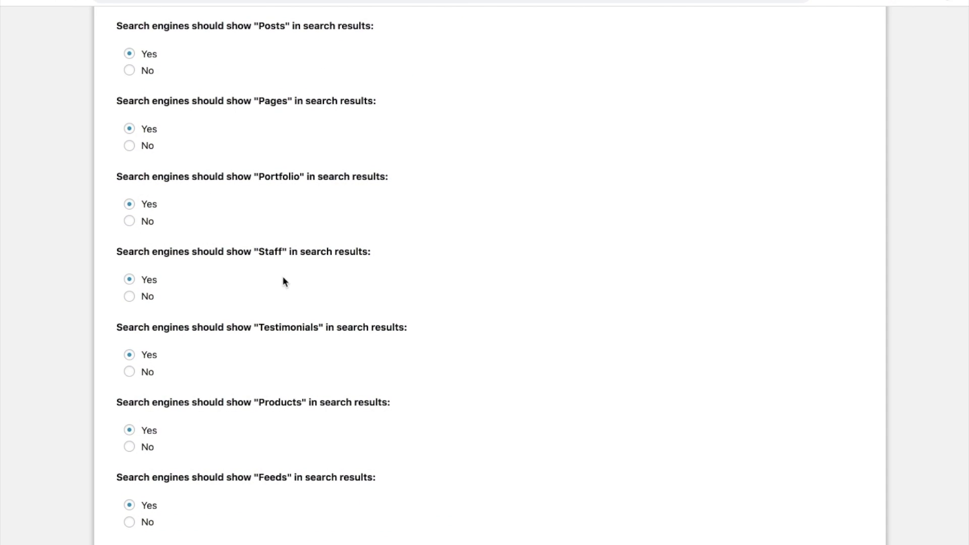
scroll(283, 279, down, 6)
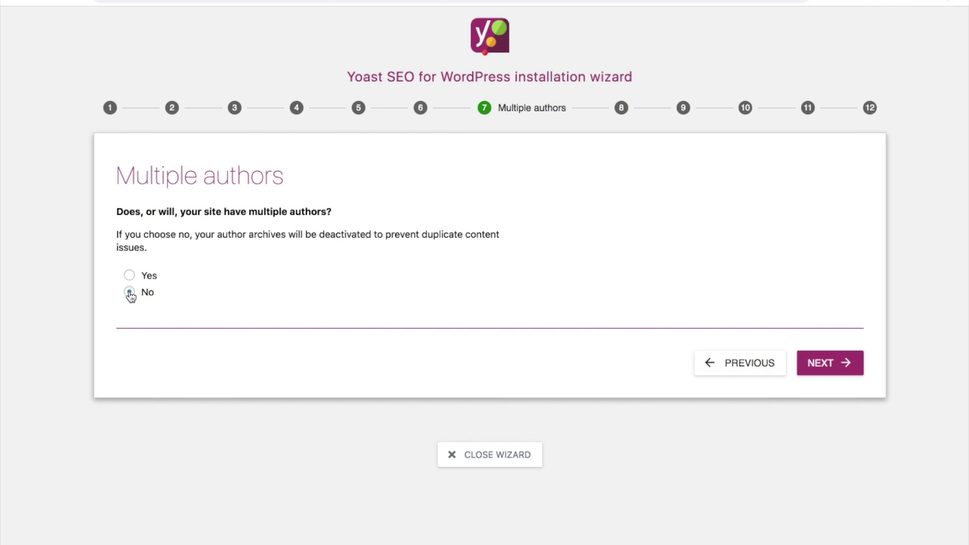
click(833, 363)
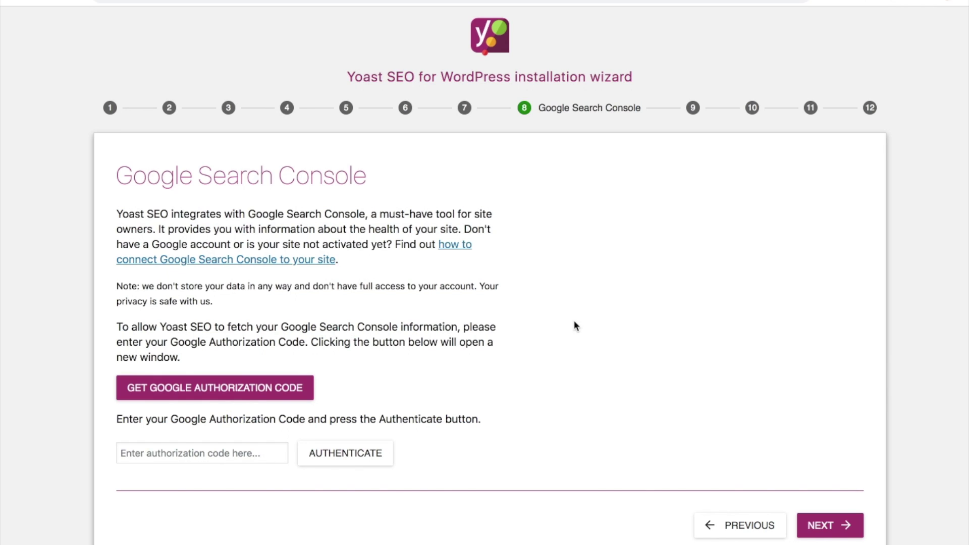
Step: Request a Google authorization code for Search Console and copy it from the sign-in window
scroll(572, 328, down, 2)
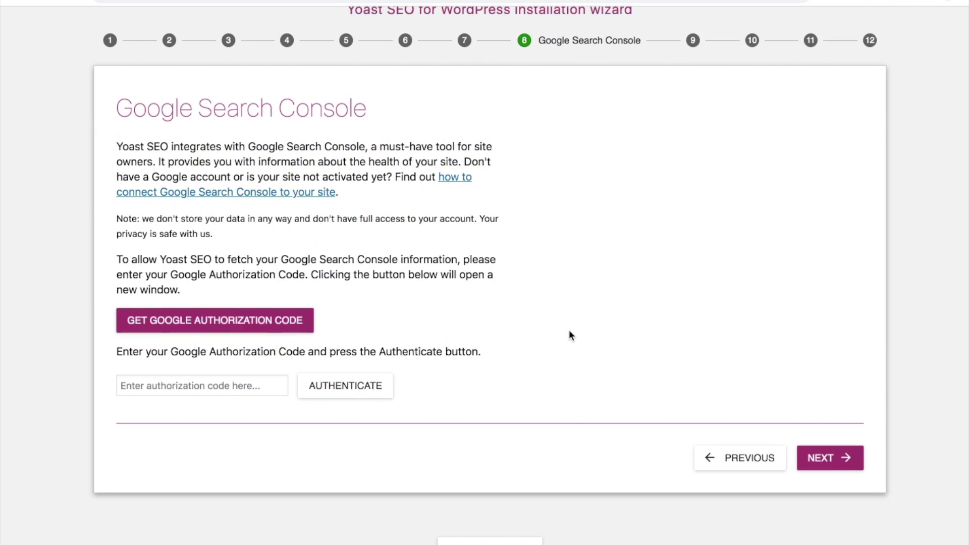
click(191, 324)
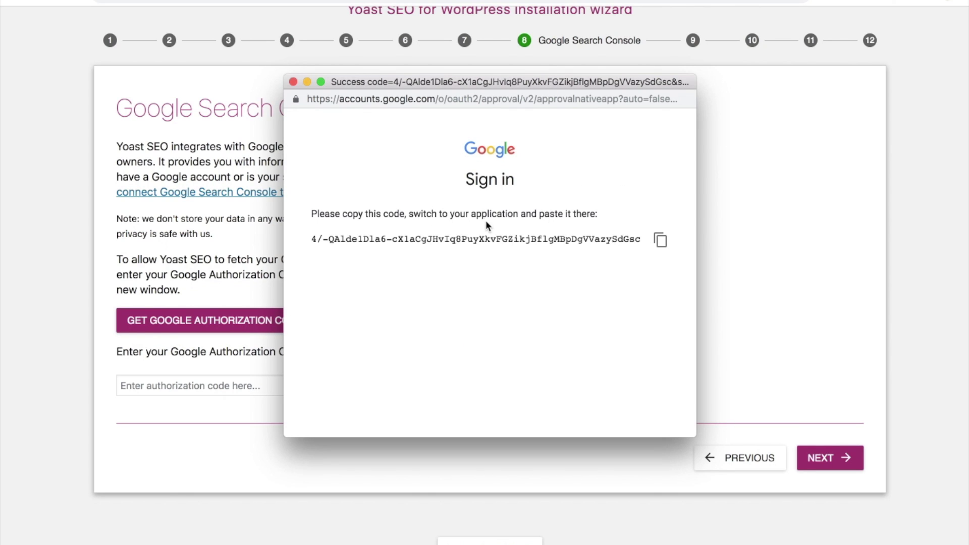
triple_click(312, 240)
drag(313, 240, 396, 240)
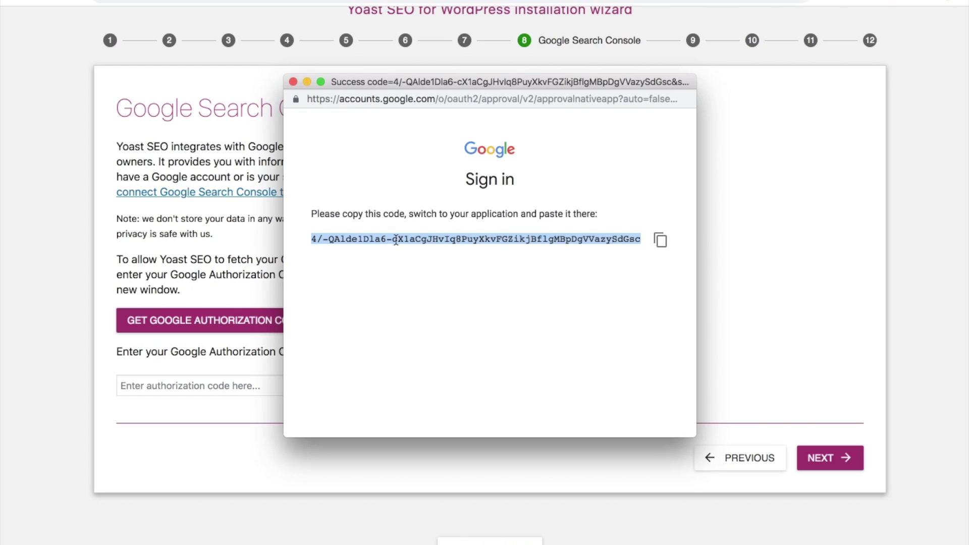
click(396, 240)
drag(314, 239, 603, 264)
click(658, 241)
click(187, 380)
click(197, 382)
key(ctrl+v)
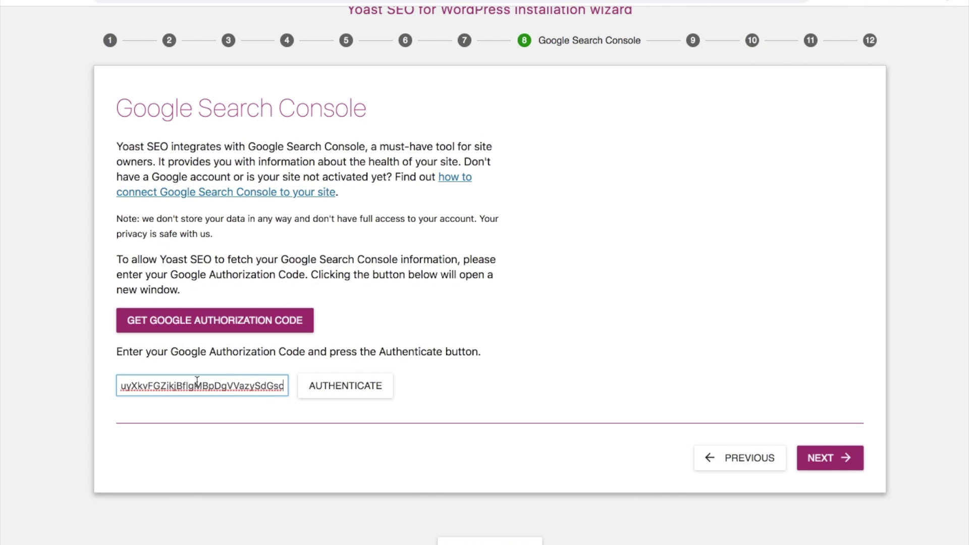
click(360, 387)
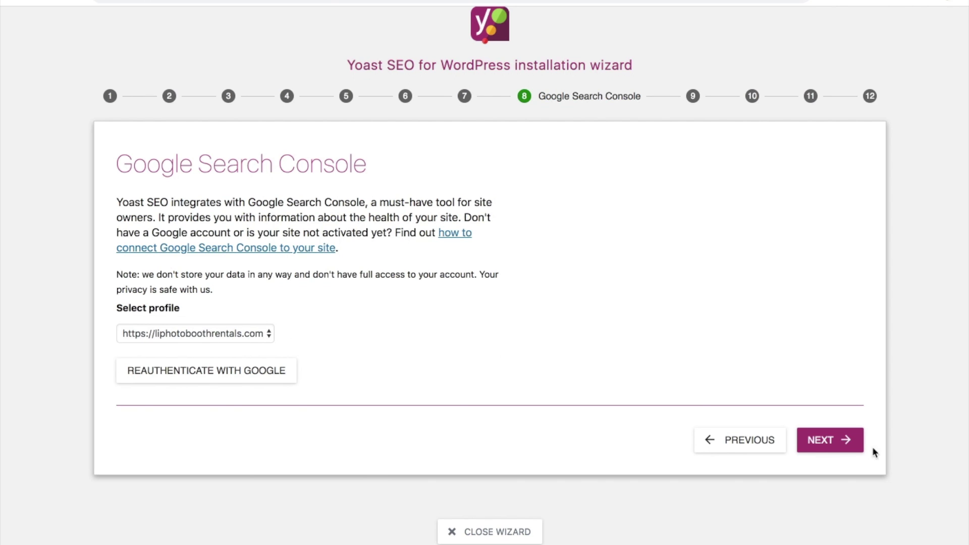
click(813, 440)
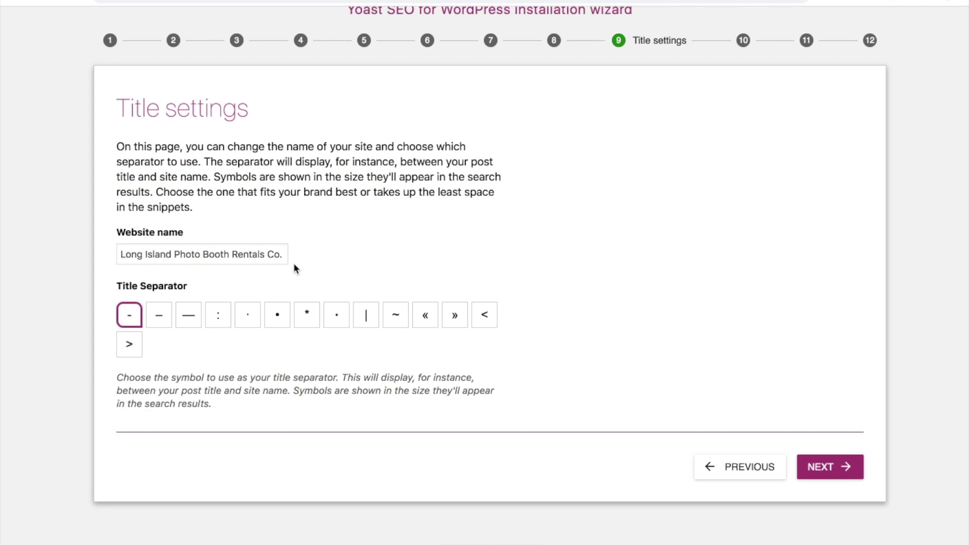
Step: Change the website name to LIPB and choose the vertical bar | as the title separator
drag(283, 254, 146, 254)
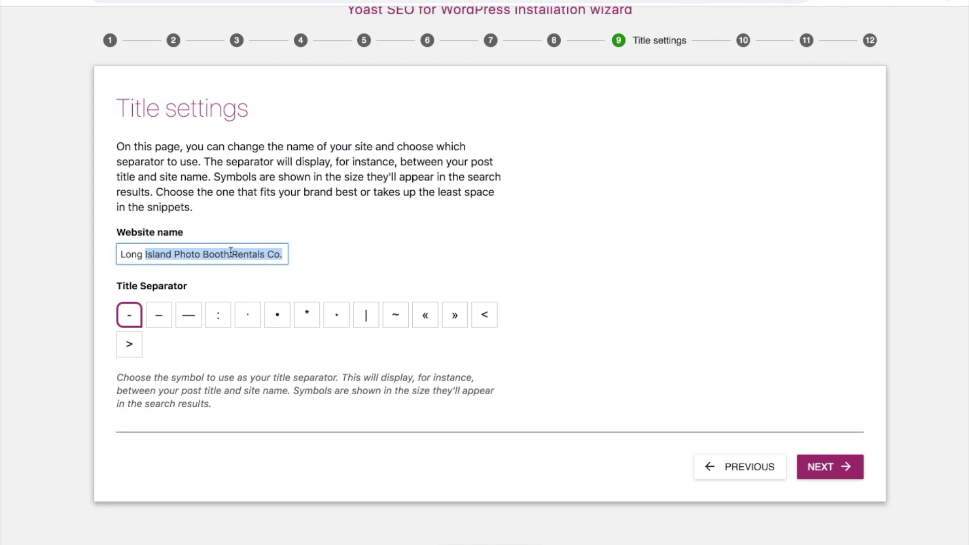
click(263, 257)
drag(284, 256, 124, 257)
text(LIPB)
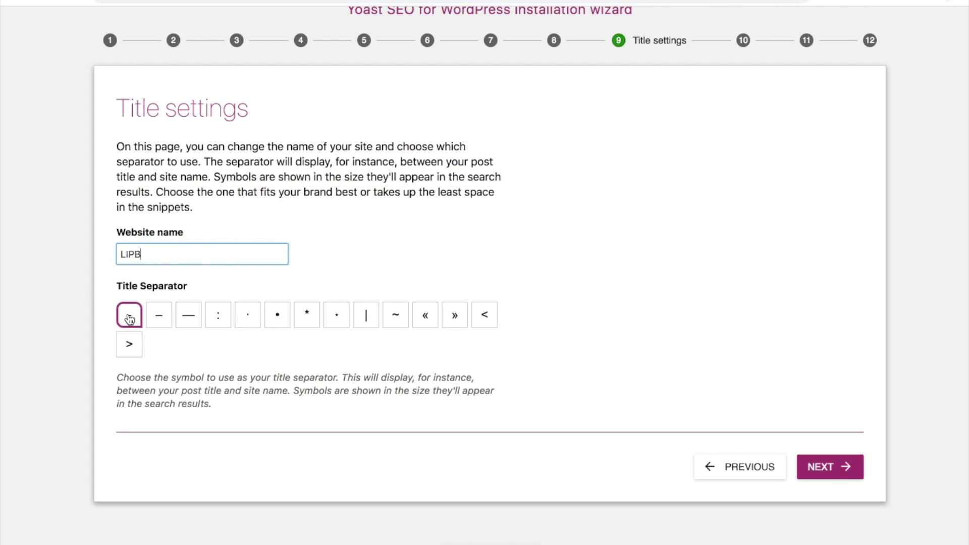
click(366, 322)
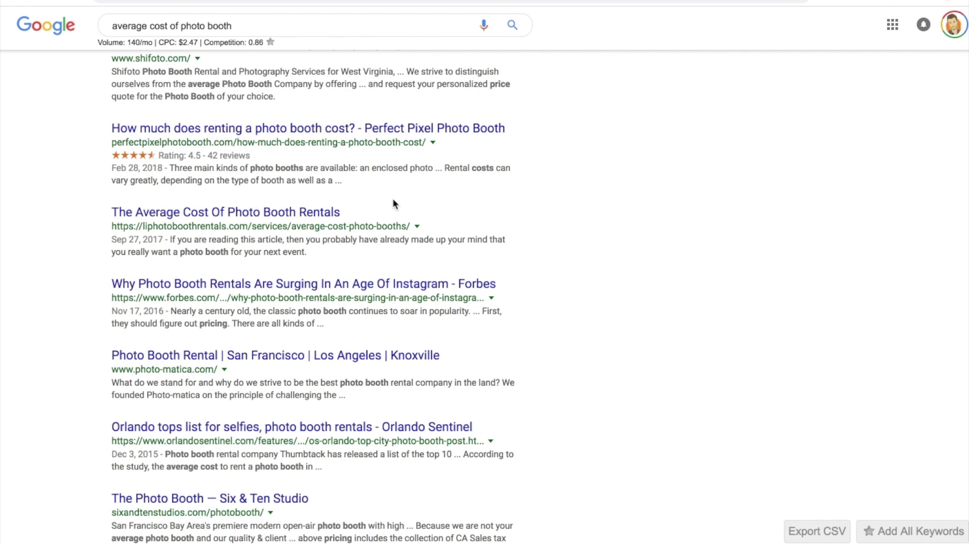
Step: Examine how page titles are displayed in the Google results for "average cost of photo booth"
scroll(394, 204, up, 10)
scroll(393, 203, down, 7)
scroll(394, 203, down, 5)
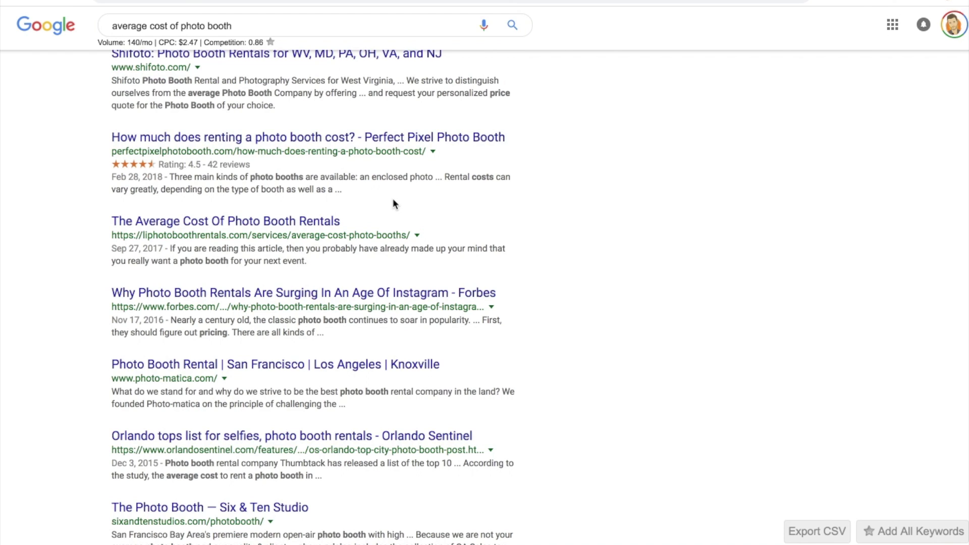
scroll(432, 206, down, 1)
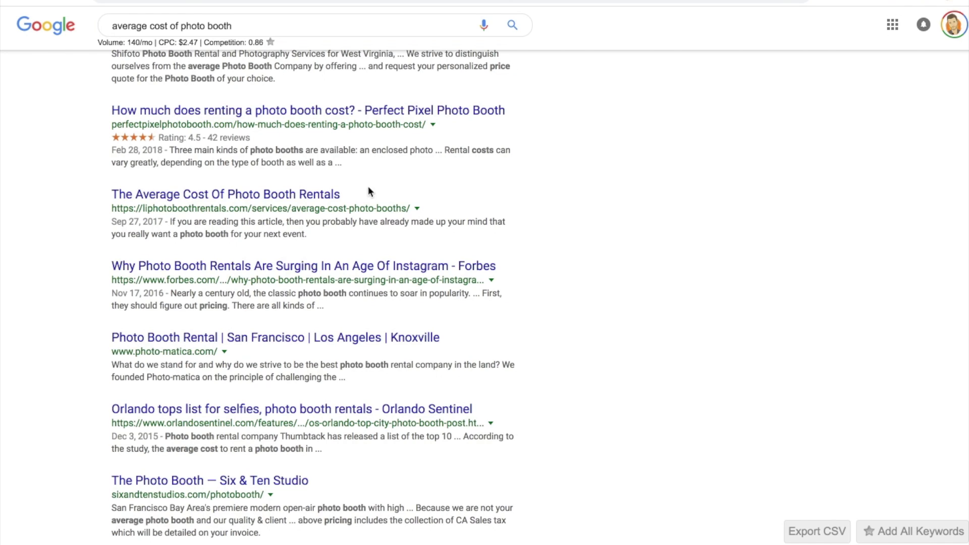
Step: Examine the title, URL and description of the "The Average Cost Of Photo Booth Rentals" result by highlighting each part
drag(353, 195, 114, 196)
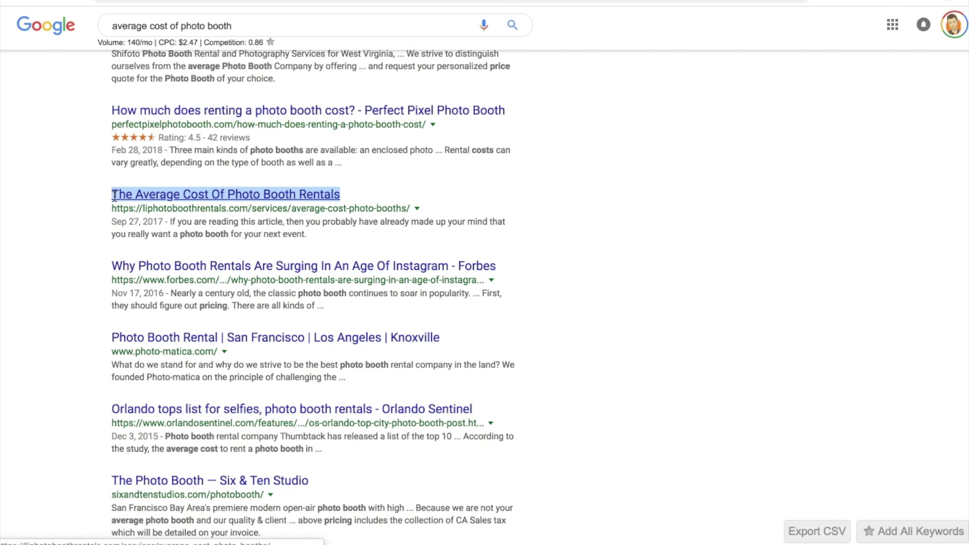
click(448, 209)
drag(411, 209, 113, 208)
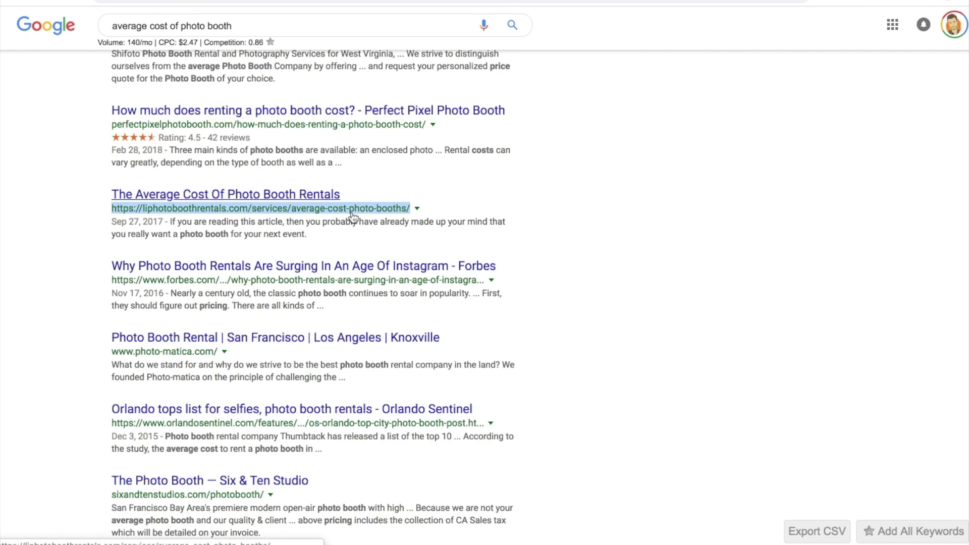
click(323, 241)
drag(317, 236, 169, 222)
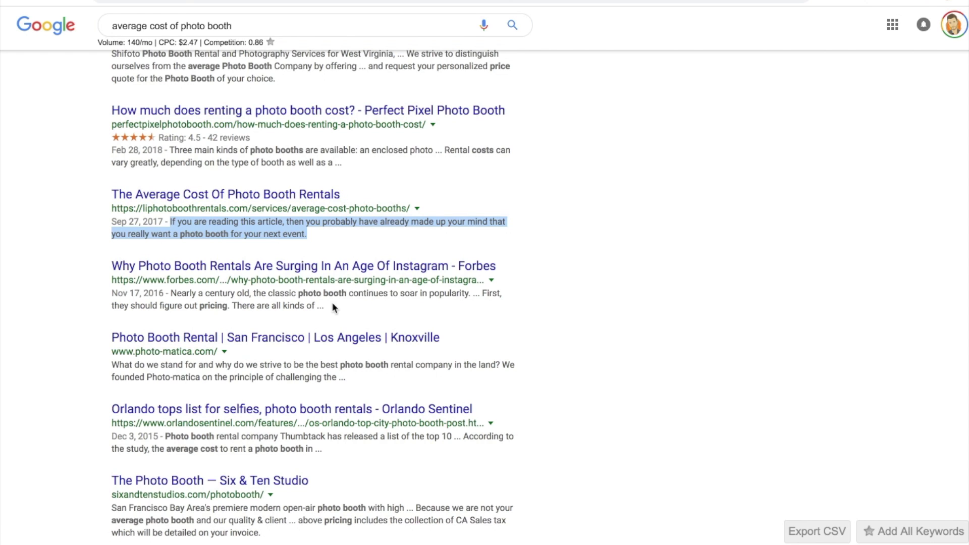
Step: Compare that listing with the titles and descriptions of the surrounding organic results and ads
scroll(332, 303, down, 1)
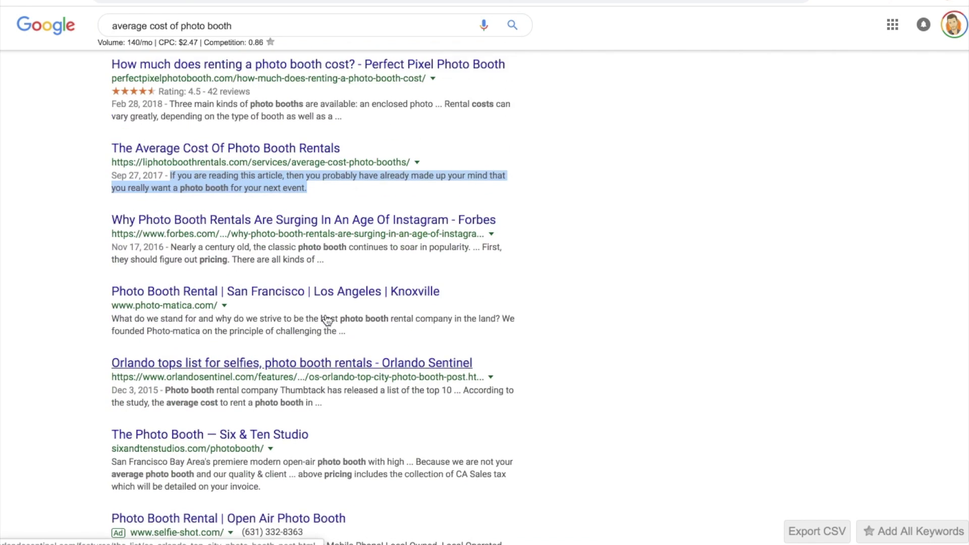
scroll(333, 318, up, 1)
scroll(353, 323, down, 2)
scroll(352, 323, down, 1)
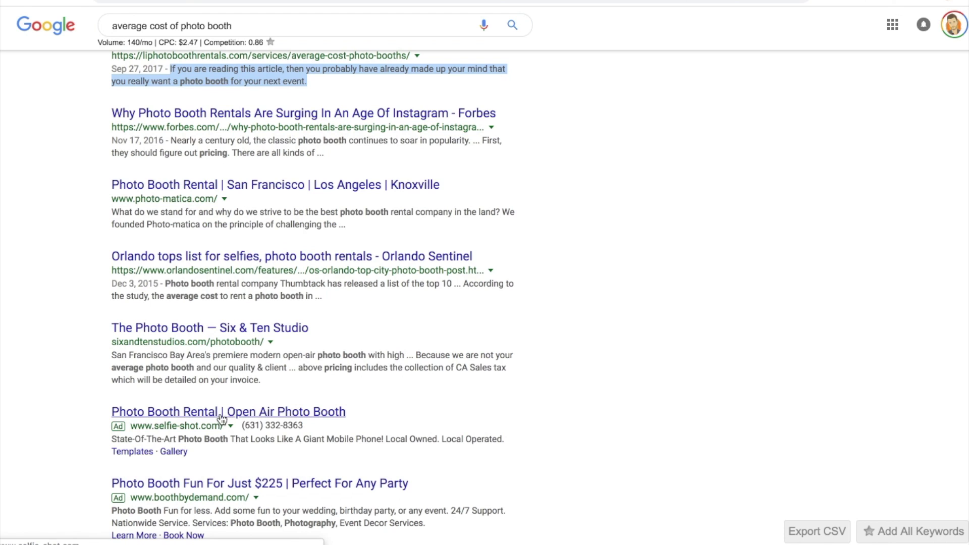
scroll(356, 378, up, 3)
scroll(361, 353, up, 3)
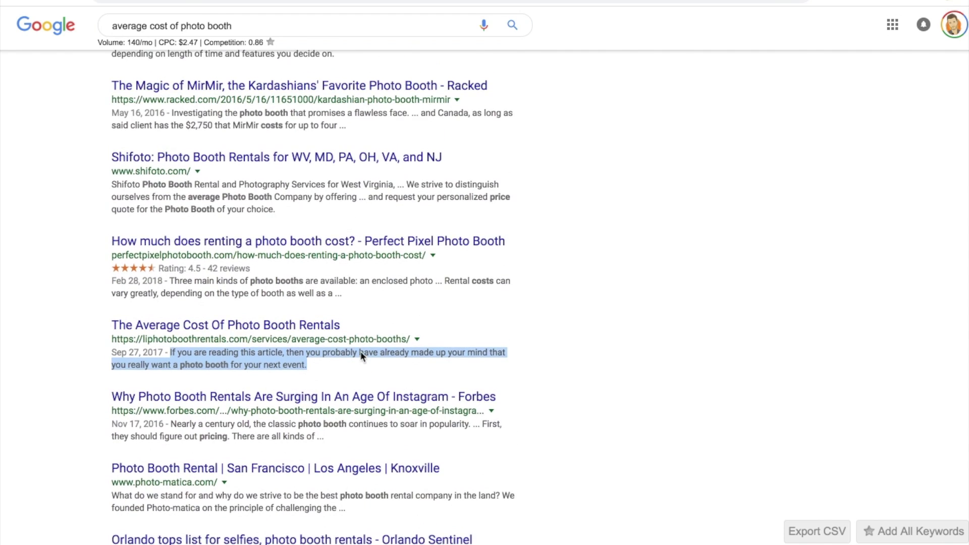
scroll(361, 354, up, 1)
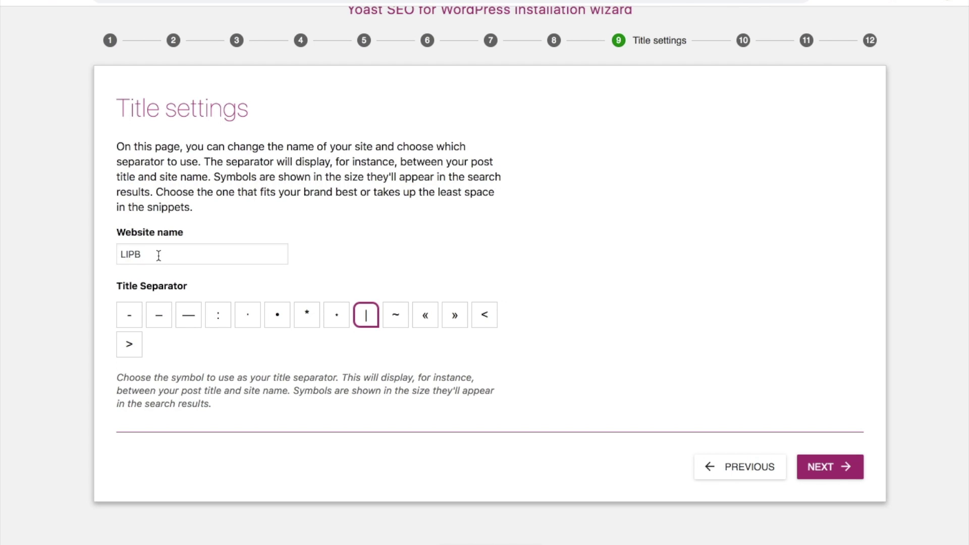
Step: Return to the Yoast wizard, accept the title settings, skip the newsletter sign-up and training offers, and close the completed wizard
click(834, 475)
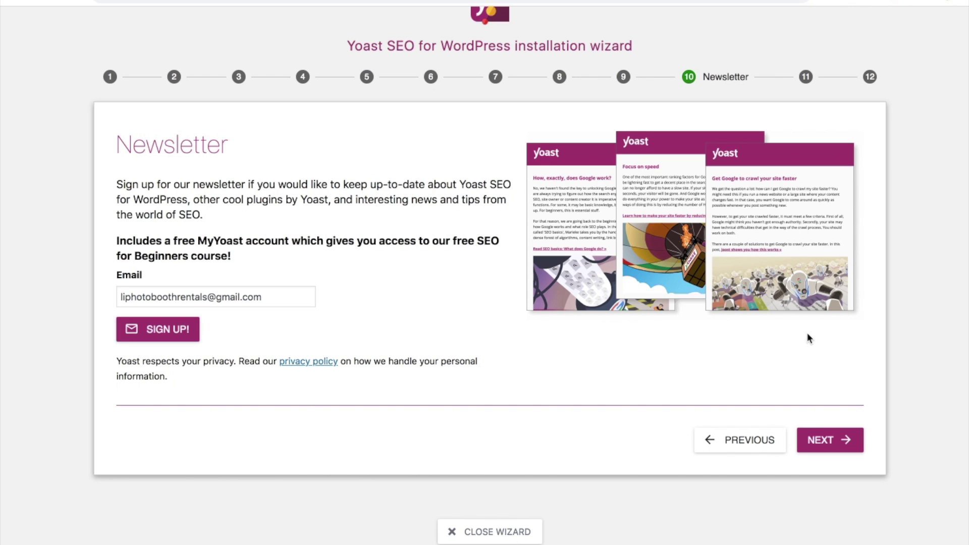
click(835, 440)
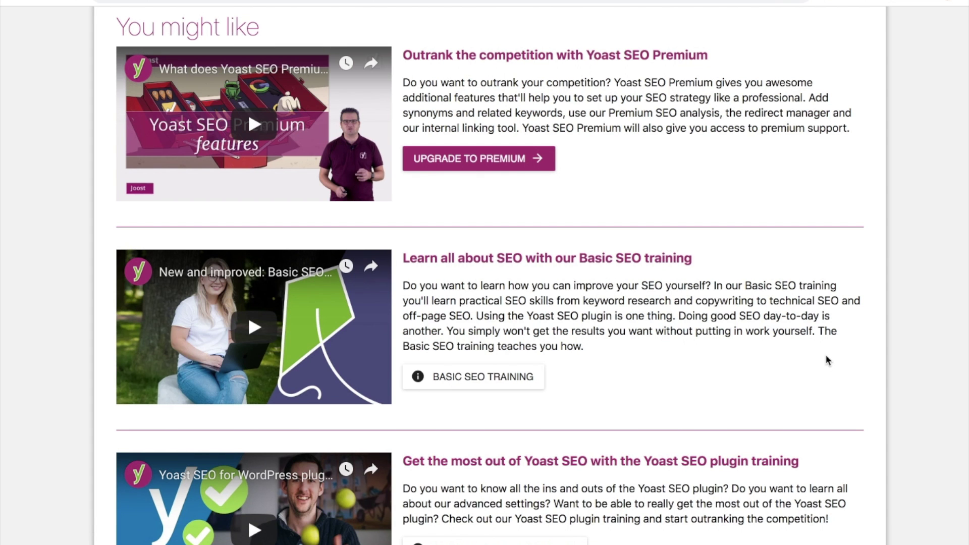
scroll(740, 352, down, 1)
scroll(742, 355, down, 1)
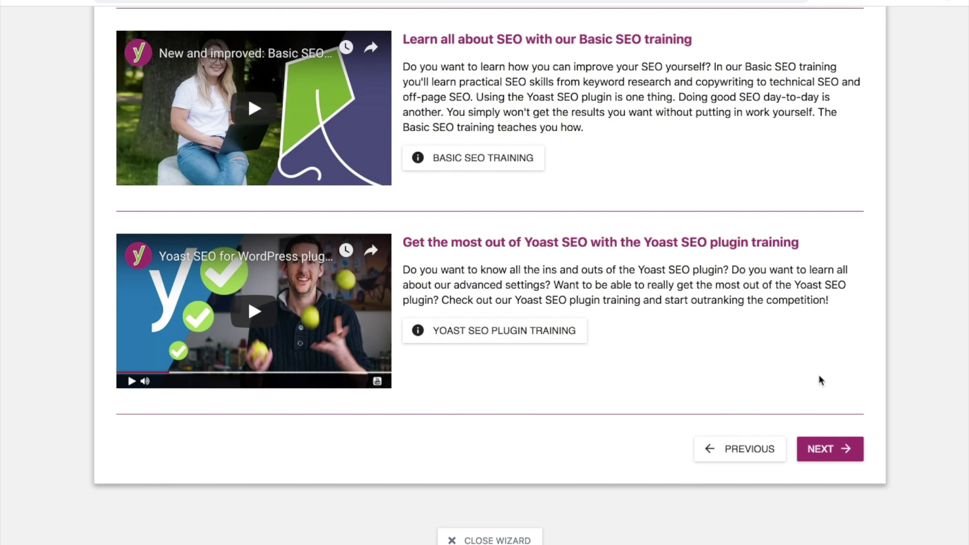
click(826, 440)
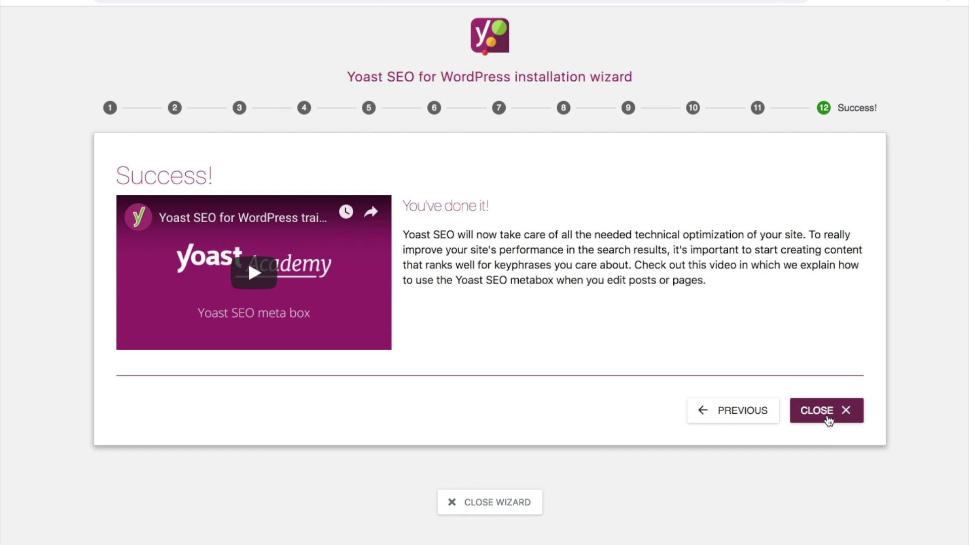
click(828, 417)
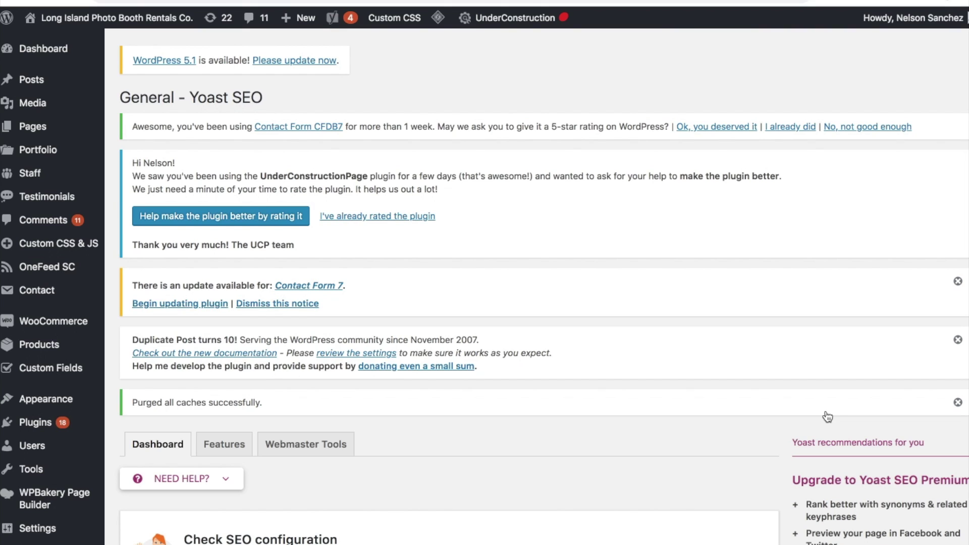
Step: List all posts and open "The Average Cost Of Photo Booth Rentals" for editing
mouse_move(40, 89)
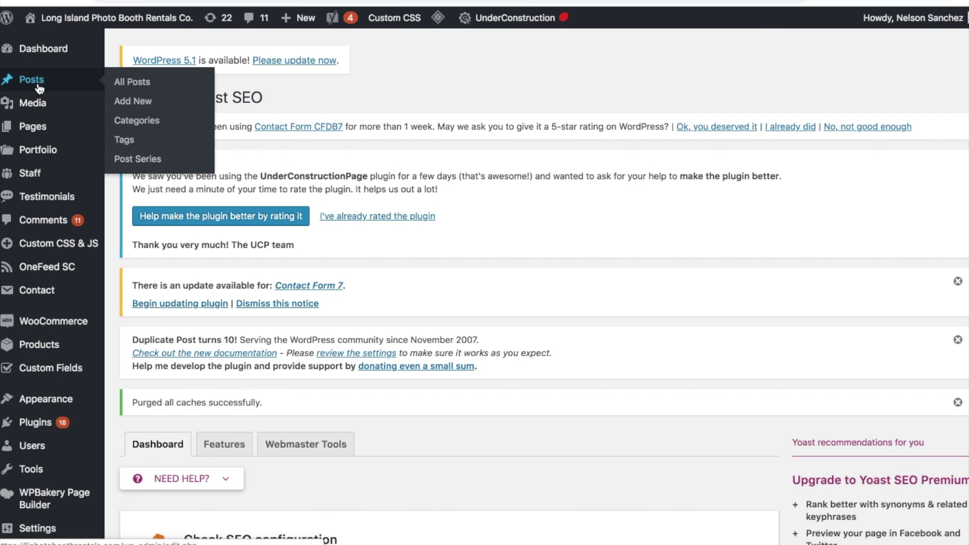
click(136, 87)
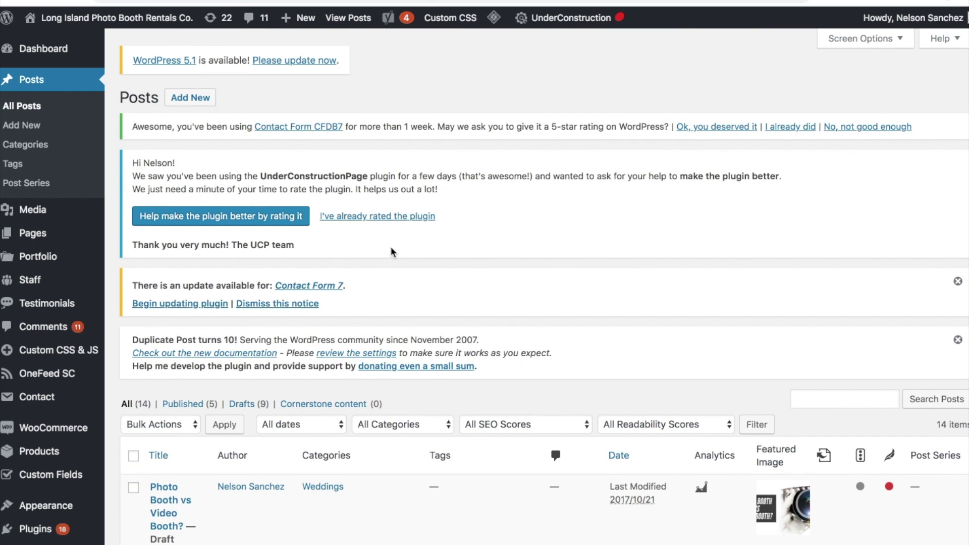
scroll(391, 249, down, 6)
scroll(391, 246, down, 10)
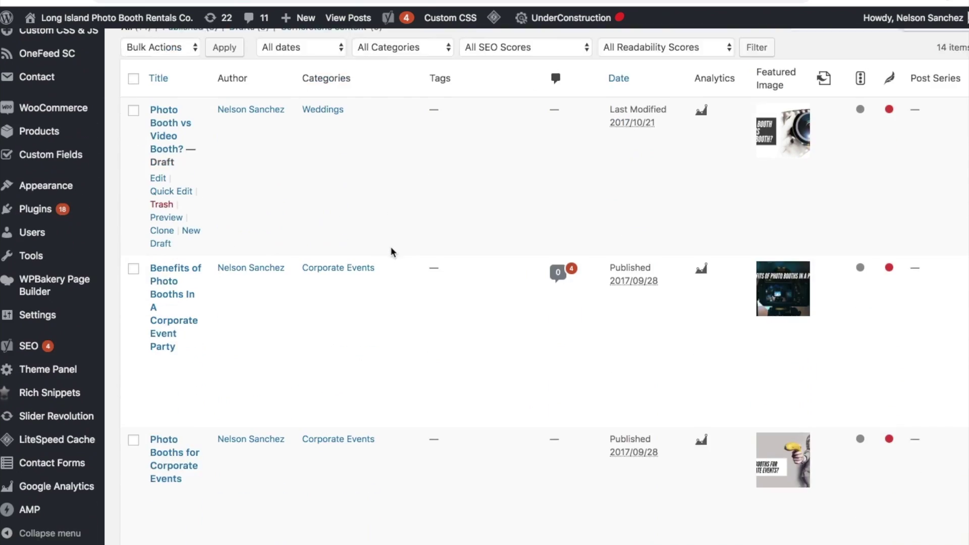
click(157, 346)
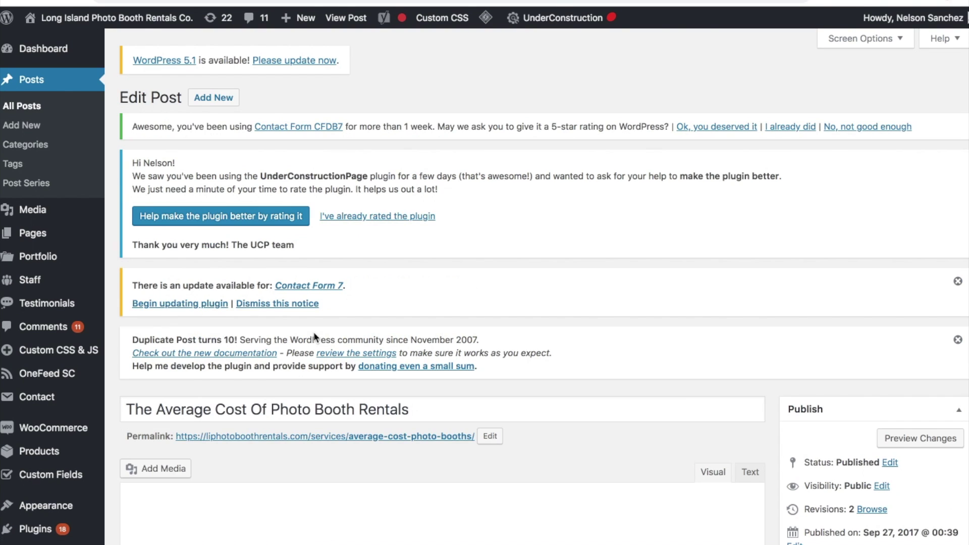
Step: Review the post's title and its full content, from the header image to the embedded service area map
scroll(315, 336, down, 3)
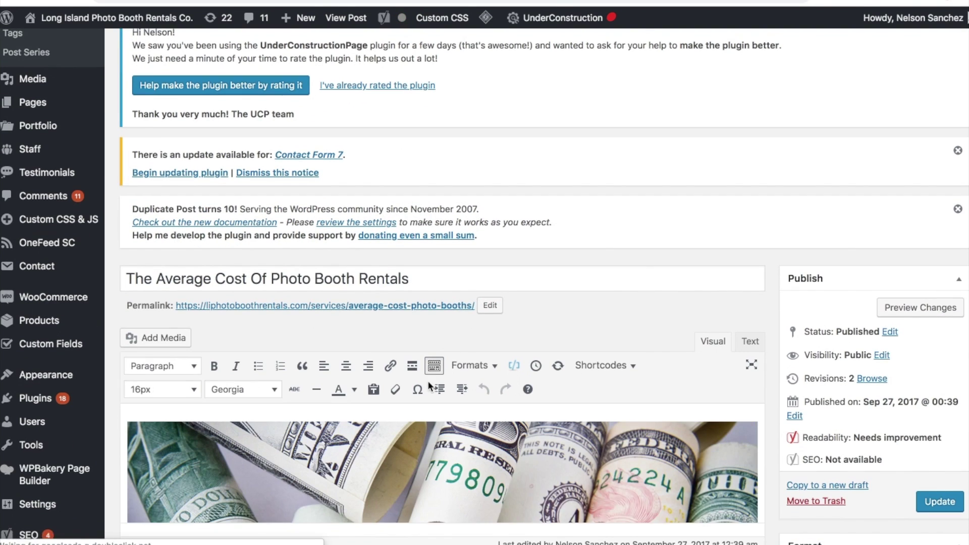
scroll(428, 381, down, 4)
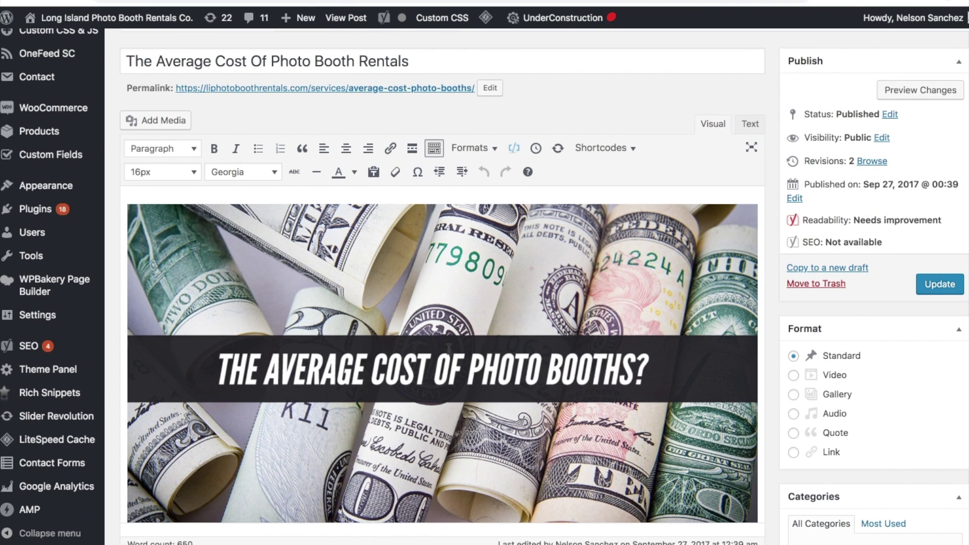
scroll(448, 348, up, 2)
drag(427, 173, 121, 172)
scroll(427, 184, down, 4)
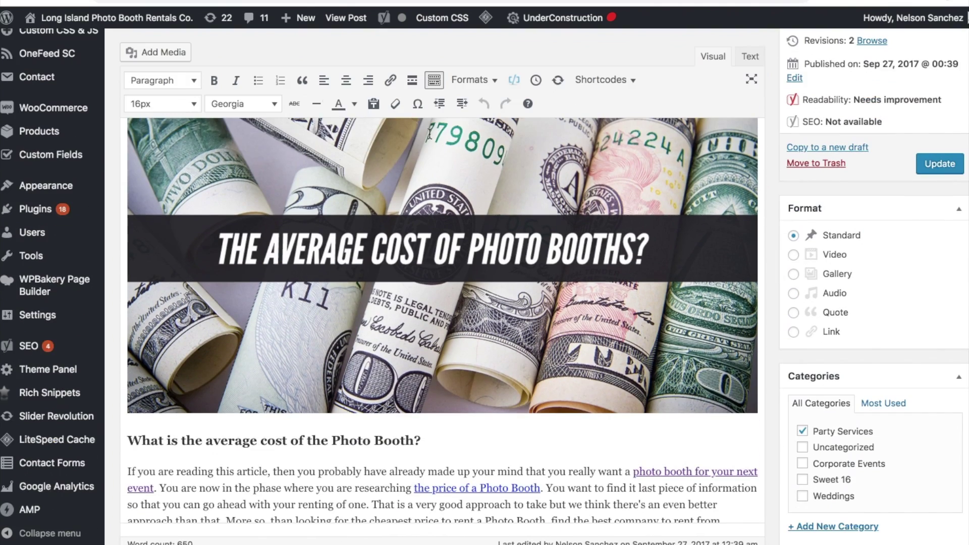
scroll(402, 281, down, 3)
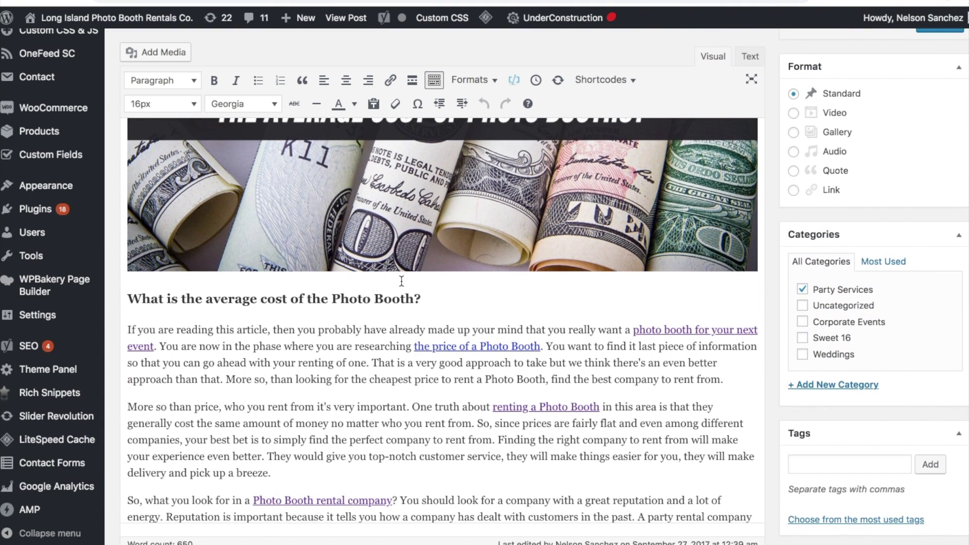
scroll(448, 253, down, 2)
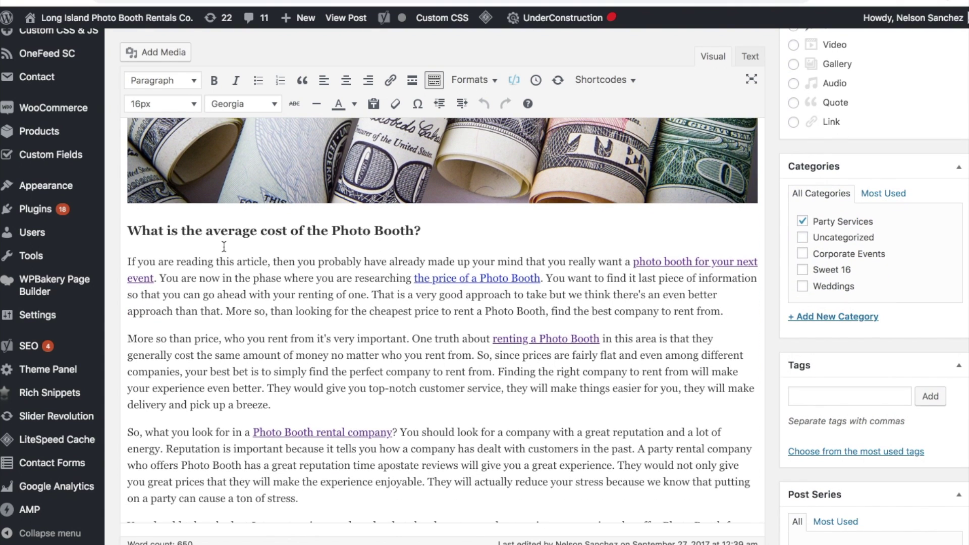
scroll(386, 362, down, 2)
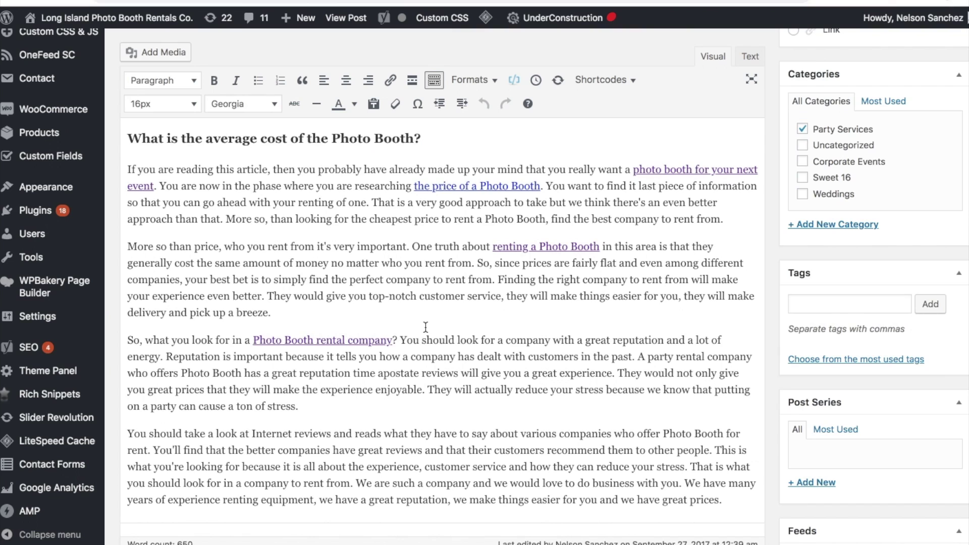
scroll(424, 323, down, 4)
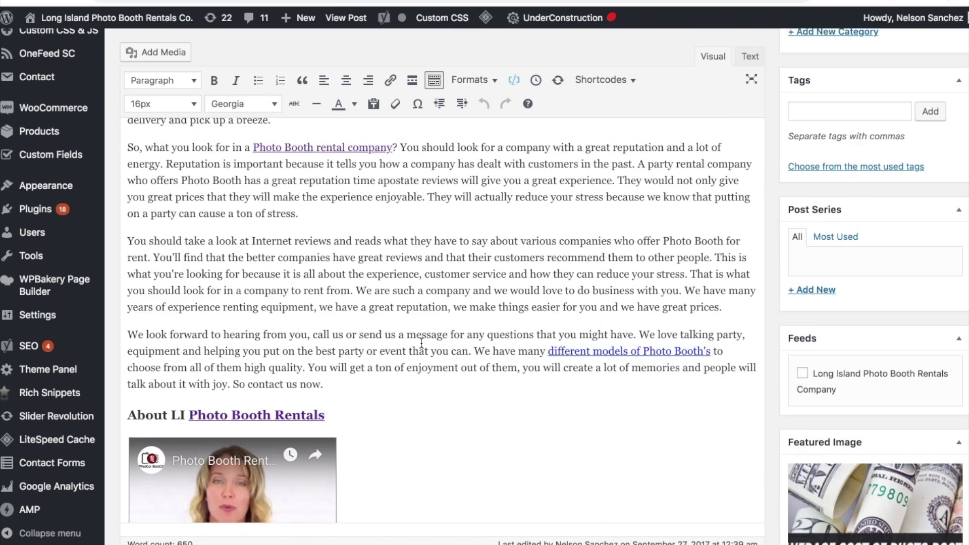
scroll(419, 340, down, 6)
scroll(471, 328, down, 5)
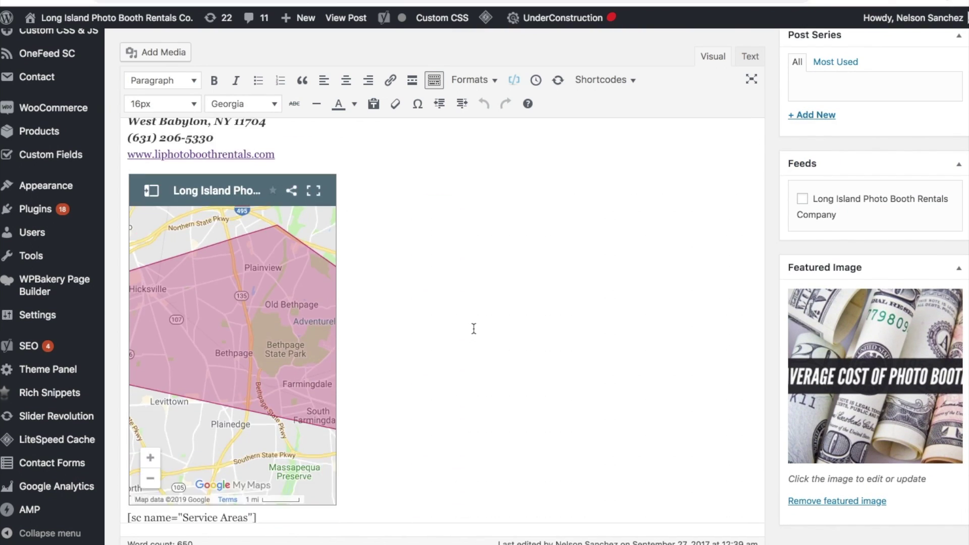
scroll(473, 329, down, 5)
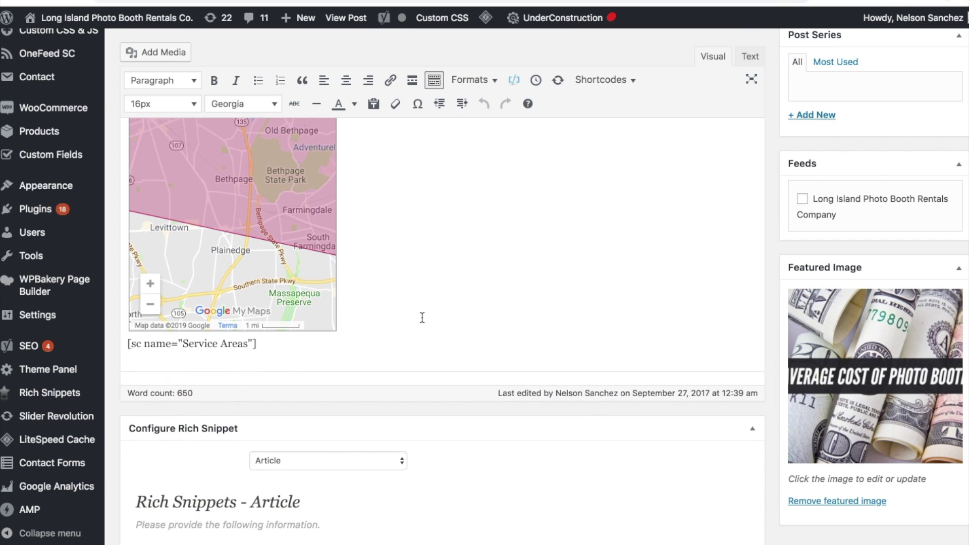
Step: Open the snippet editor in the post's Yoast SEO section
scroll(421, 319, down, 10)
scroll(459, 194, down, 1)
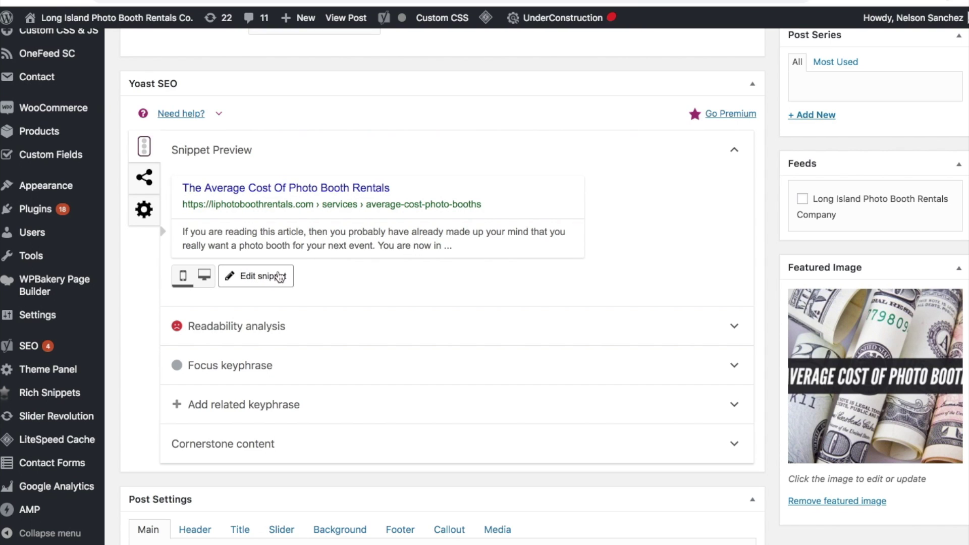
click(263, 277)
scroll(422, 313, down, 3)
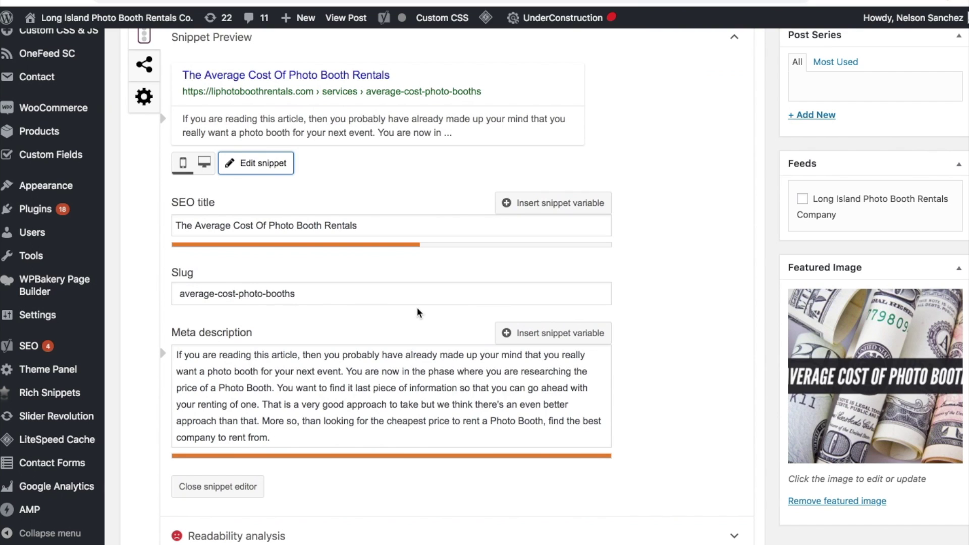
Step: Examine the snippet's SEO title, slug and meta description, highlighting the title and slug text
click(372, 225)
drag(371, 225, 172, 222)
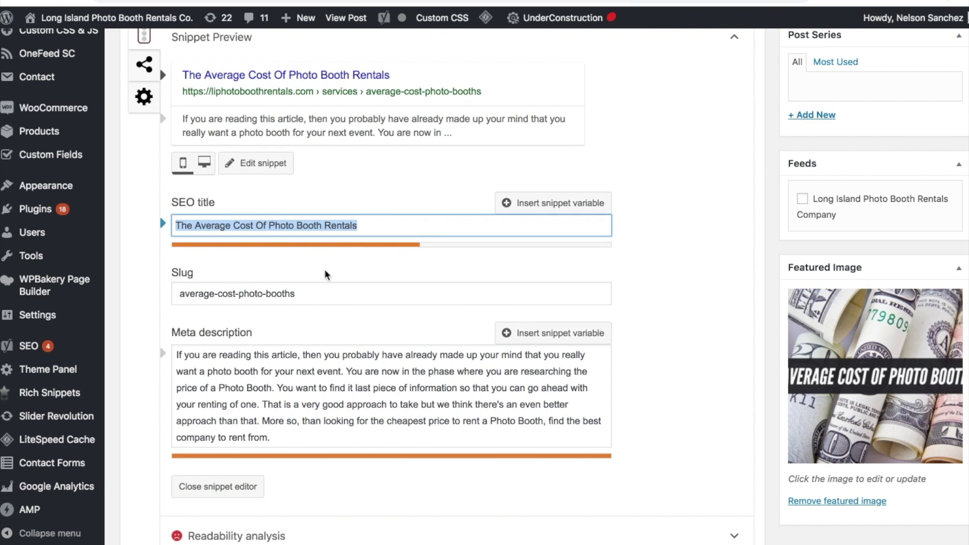
click(322, 285)
click(313, 293)
drag(313, 294, 171, 291)
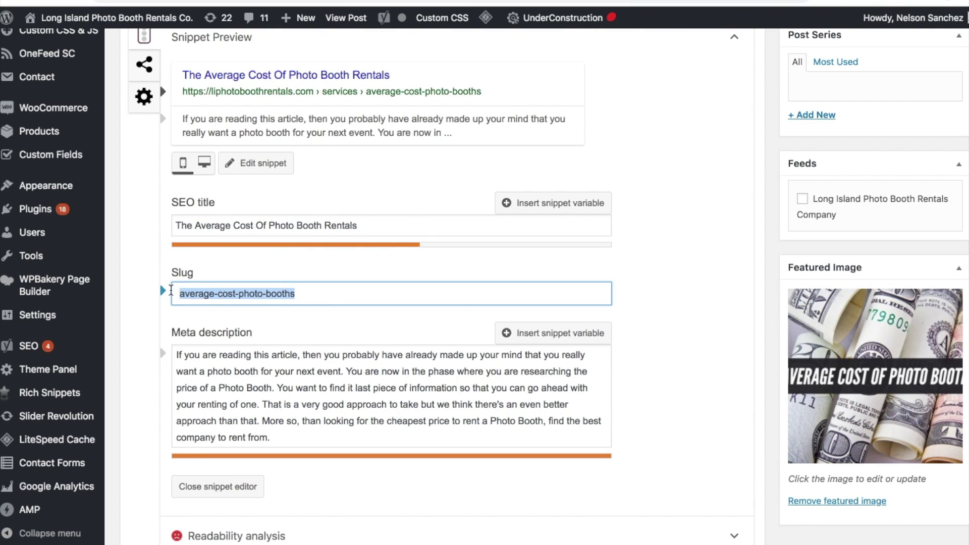
click(305, 292)
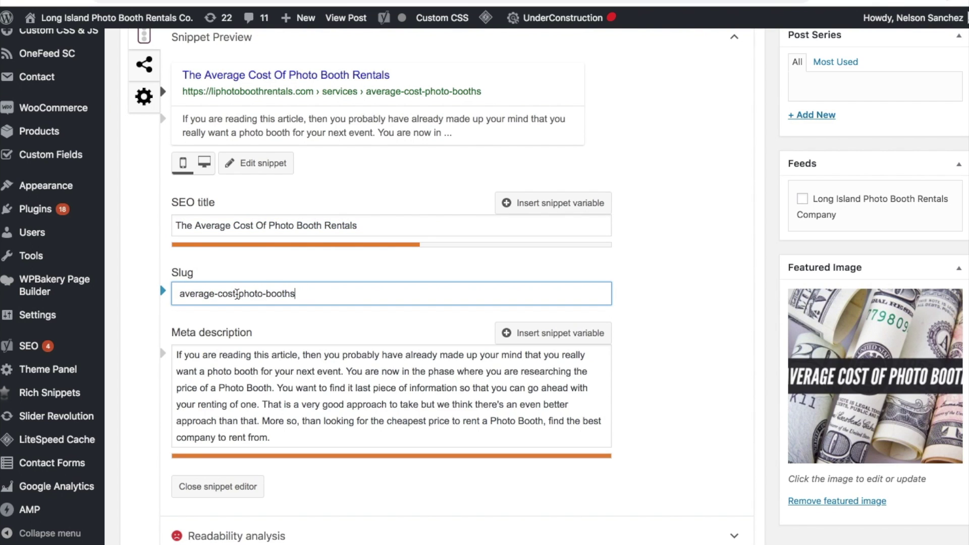
scroll(298, 312, down, 1)
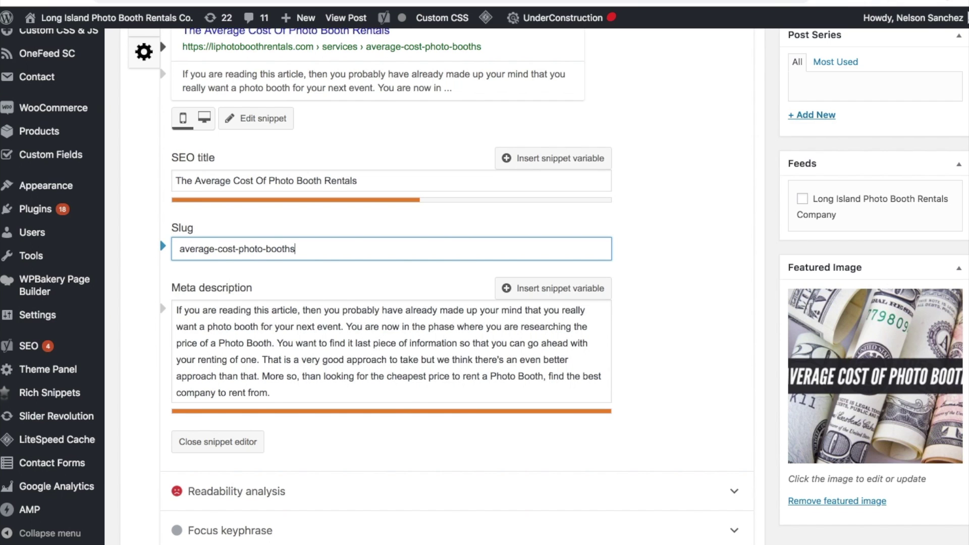
Step: Switch to the Google results and match the post's listed title, URL and description to the snippet fields
click(529, 2)
scroll(532, 218, down, 1)
click(356, 335)
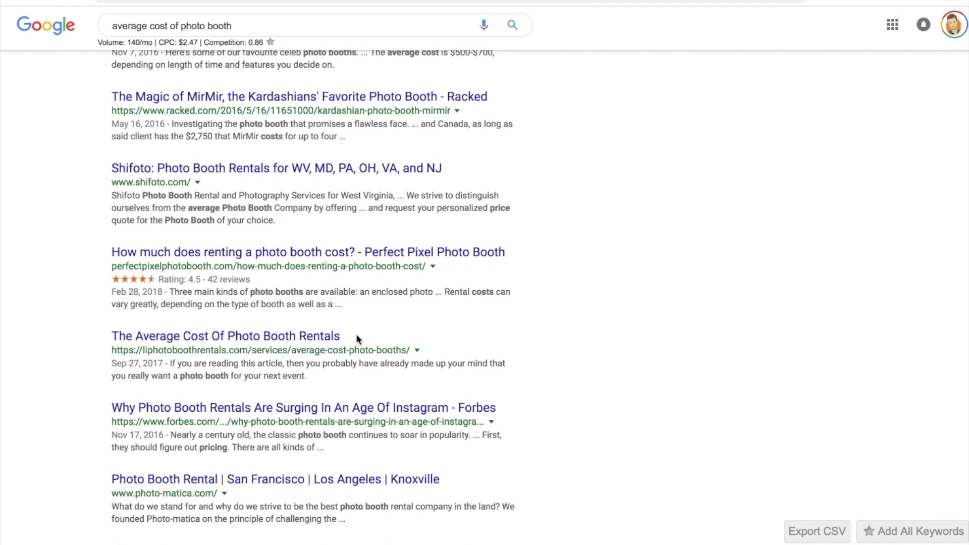
drag(356, 335, 112, 336)
click(431, 344)
drag(428, 349, 114, 354)
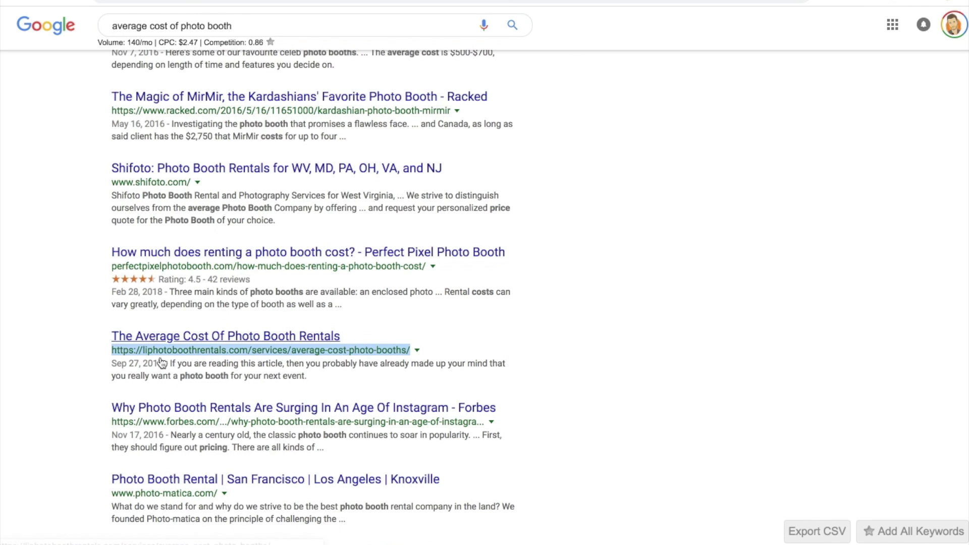
drag(332, 375, 166, 368)
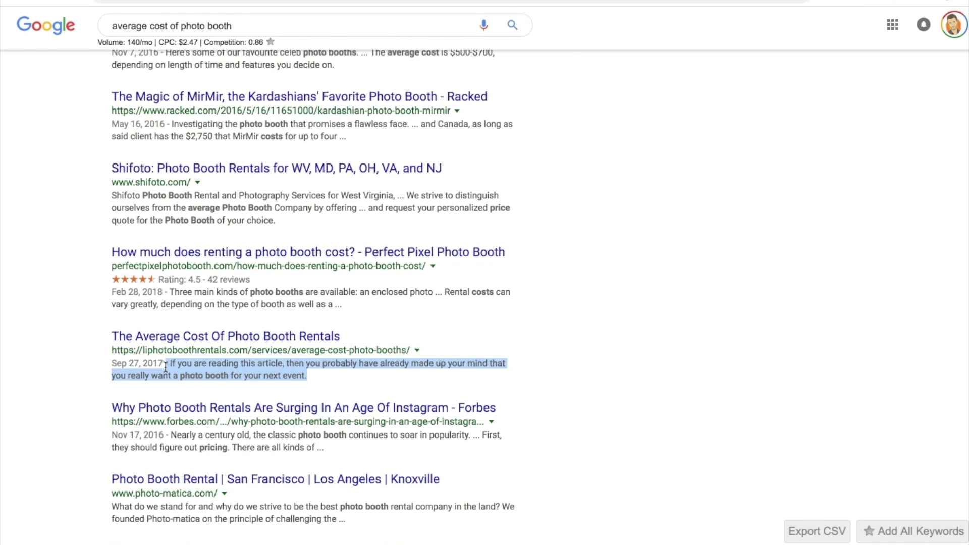
click(492, 322)
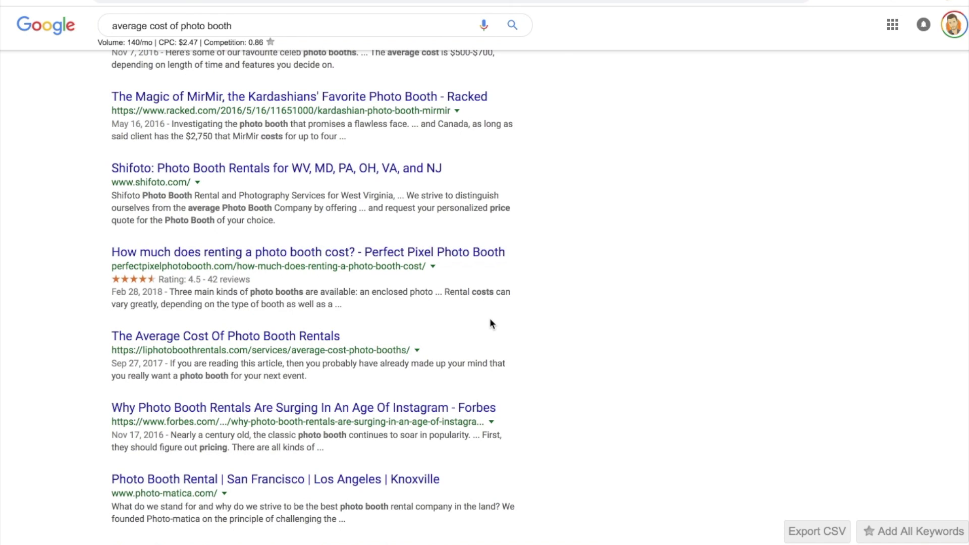
Step: Examine the post's Google listing, highlighting its title, its description and the searched phrase
drag(432, 357, 133, 336)
click(393, 399)
drag(347, 383, 168, 359)
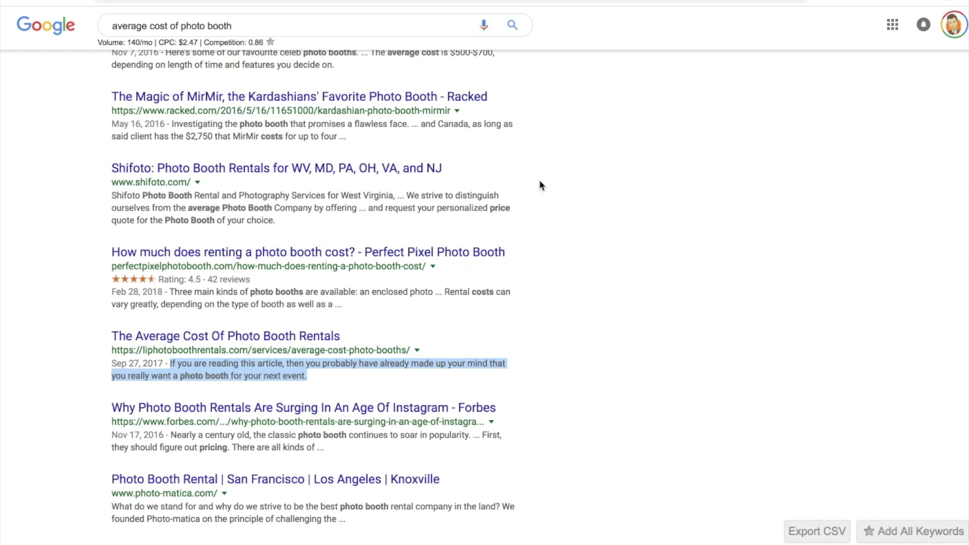
click(242, 24)
drag(242, 25, 131, 25)
click(556, 224)
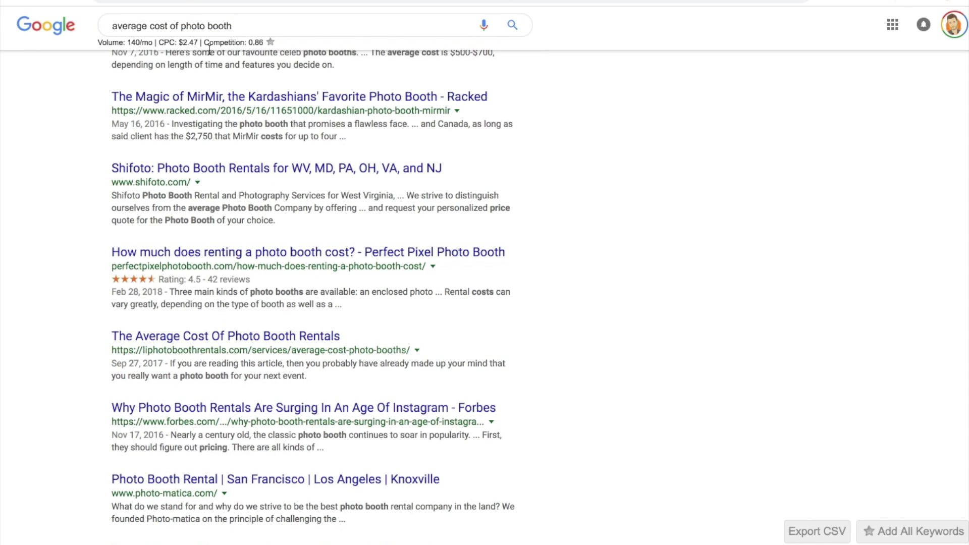
Step: Examine the search phrase's volume, CPC and competition figures and look over the surrounding Google results
scroll(298, 289, down, 1)
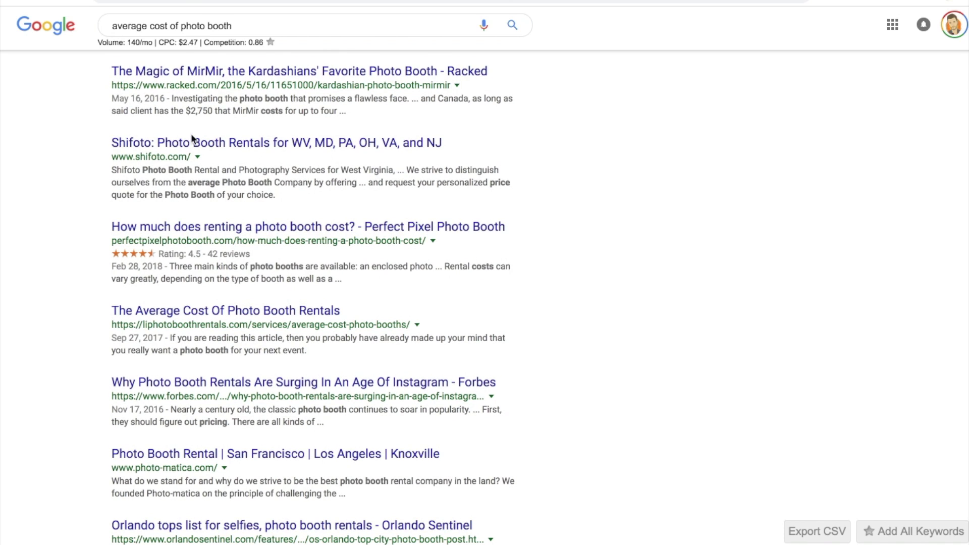
drag(280, 46, 95, 43)
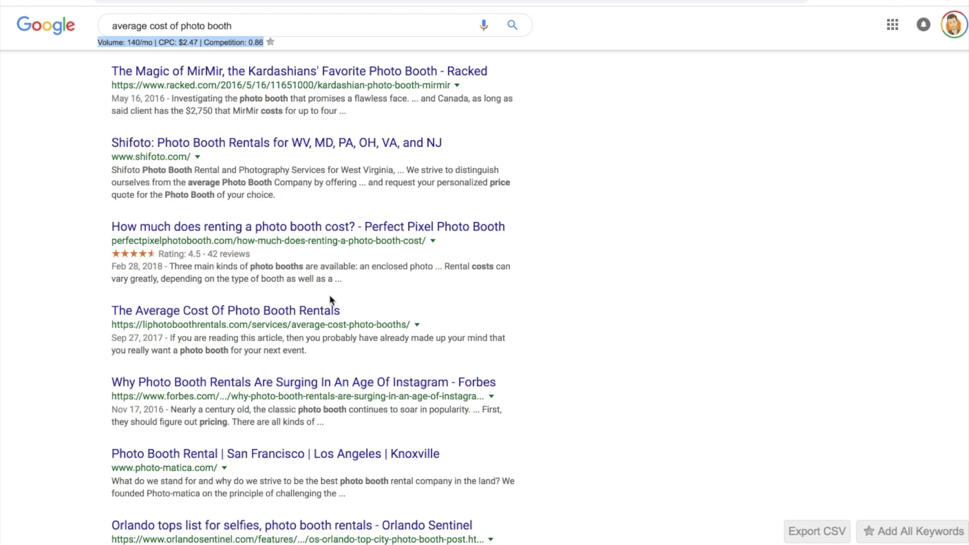
scroll(330, 299, up, 8)
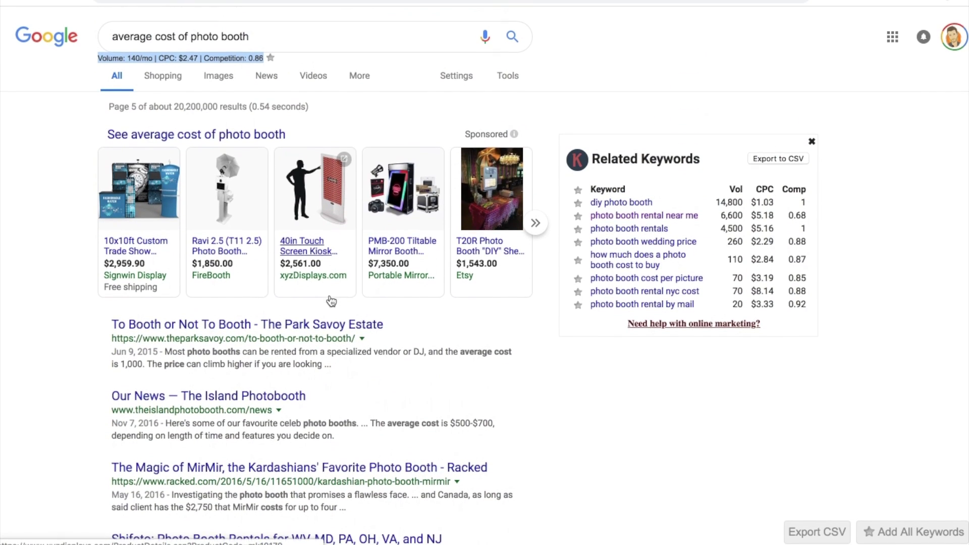
scroll(331, 298, down, 8)
scroll(330, 295, down, 2)
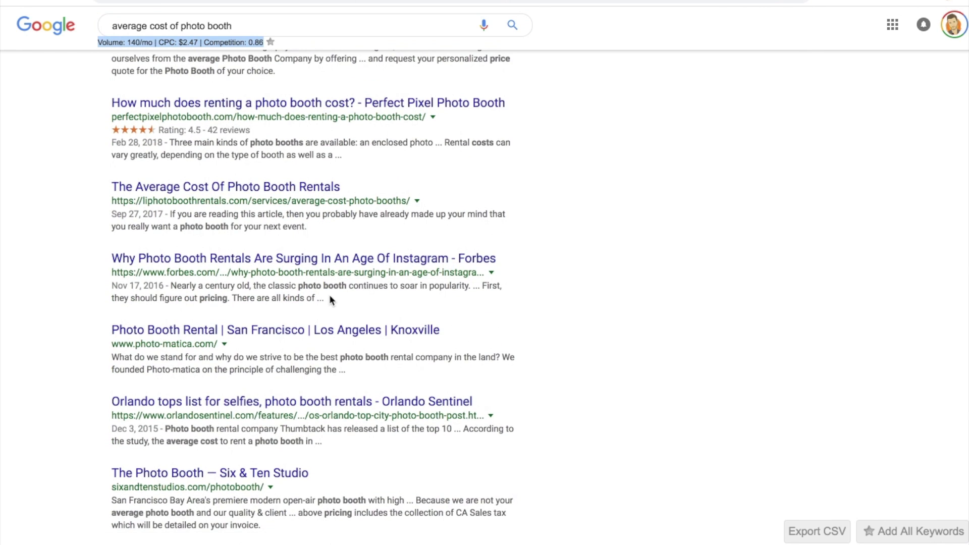
Step: In the post's snippet editor, replace the meta description with "Looking for incredible deals or the average cost of photo booths"
drag(271, 393, 176, 305)
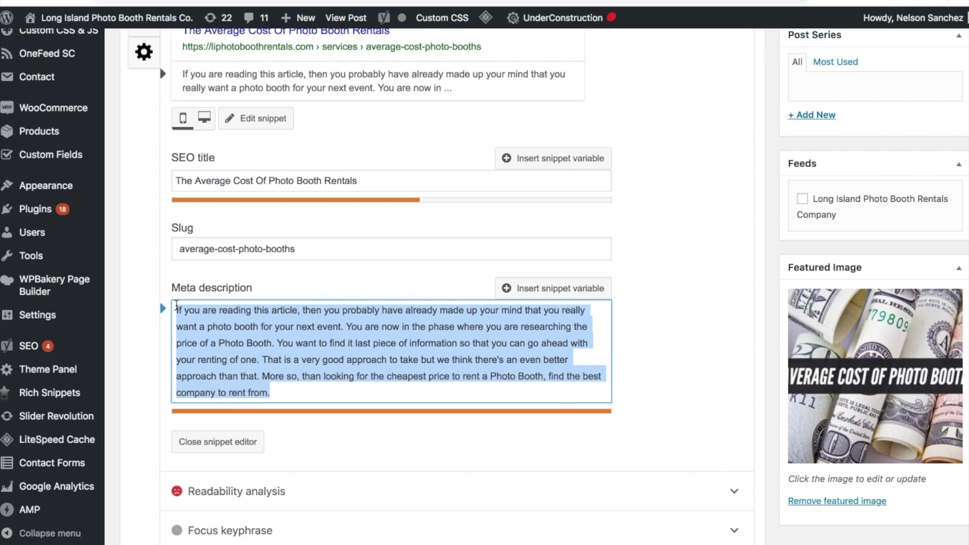
text(average cost of photo booth)
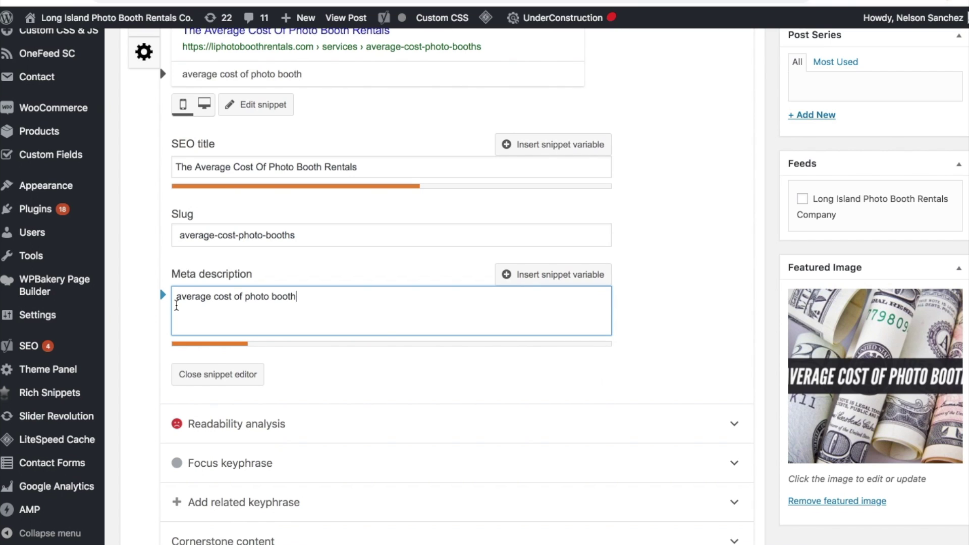
text(s)
click(174, 298)
text(Looking for incredible deal)
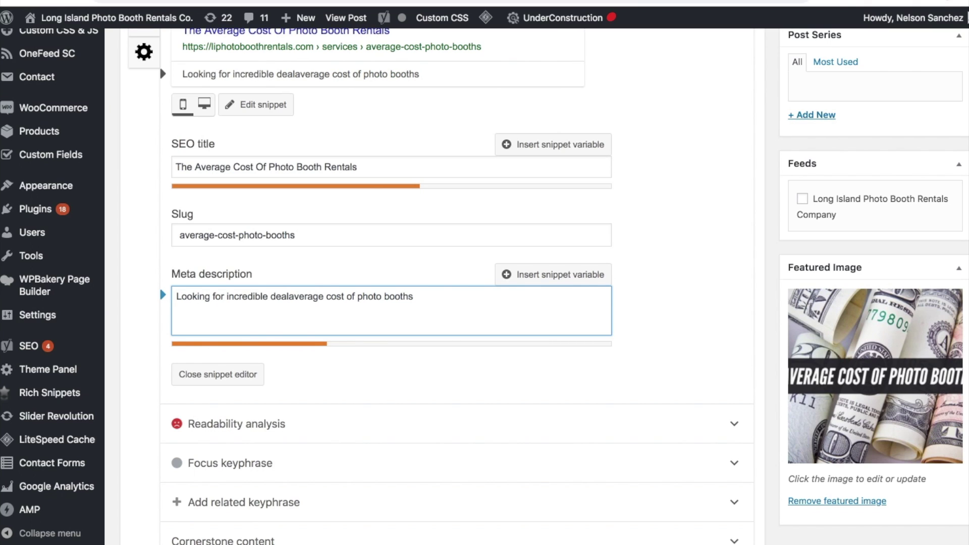
key(BackSpace)
text(s )
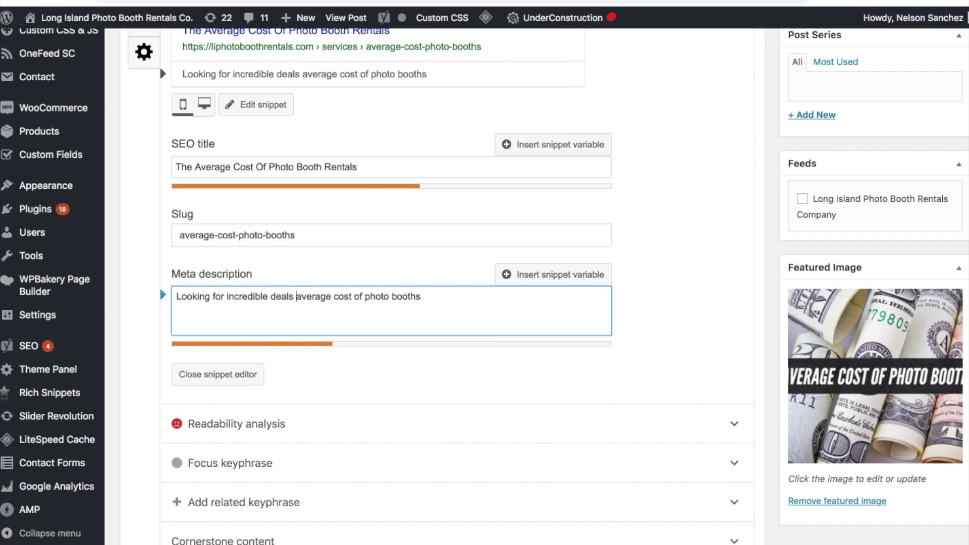
text(or )
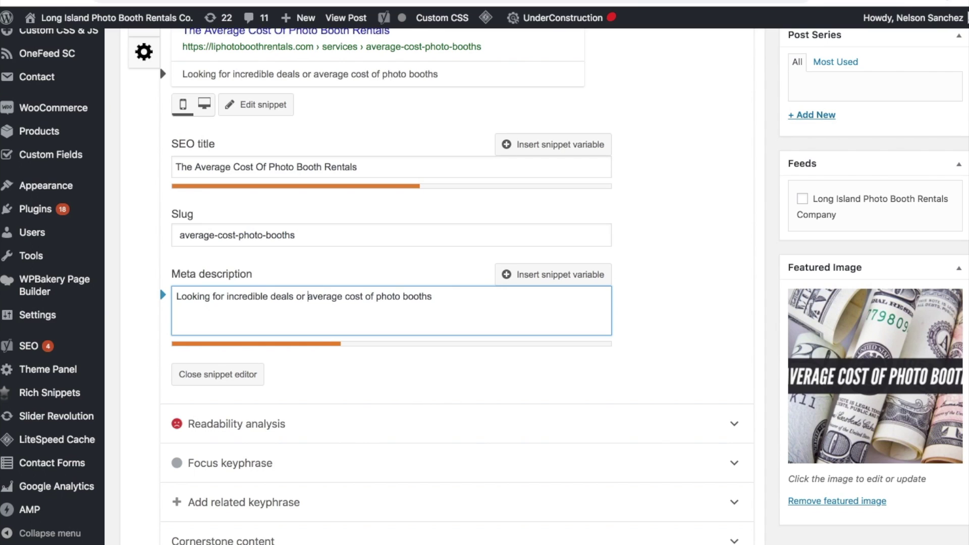
text(the)
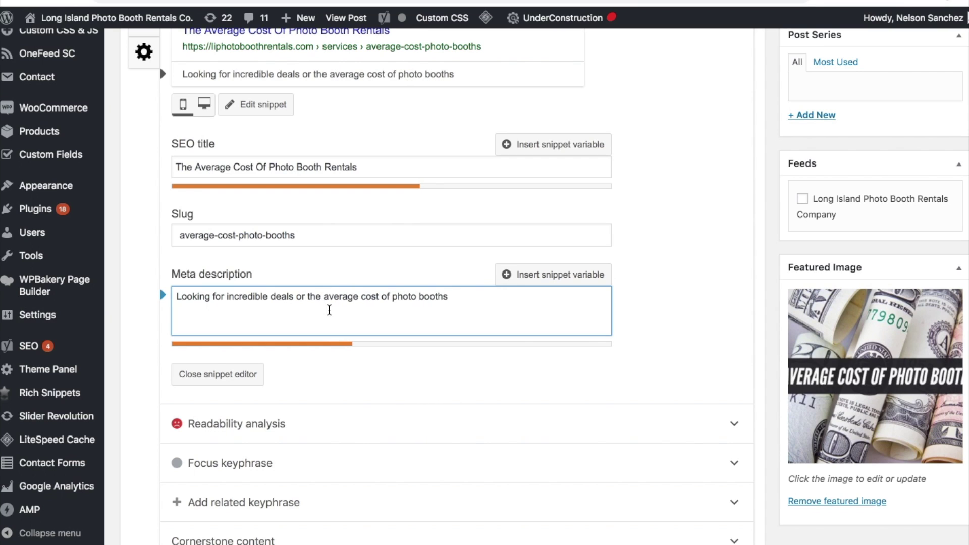
Step: Extend the end of the meta description with "? We have top photo booth rentals within the local area"
click(465, 299)
text(? We have top photo booth )
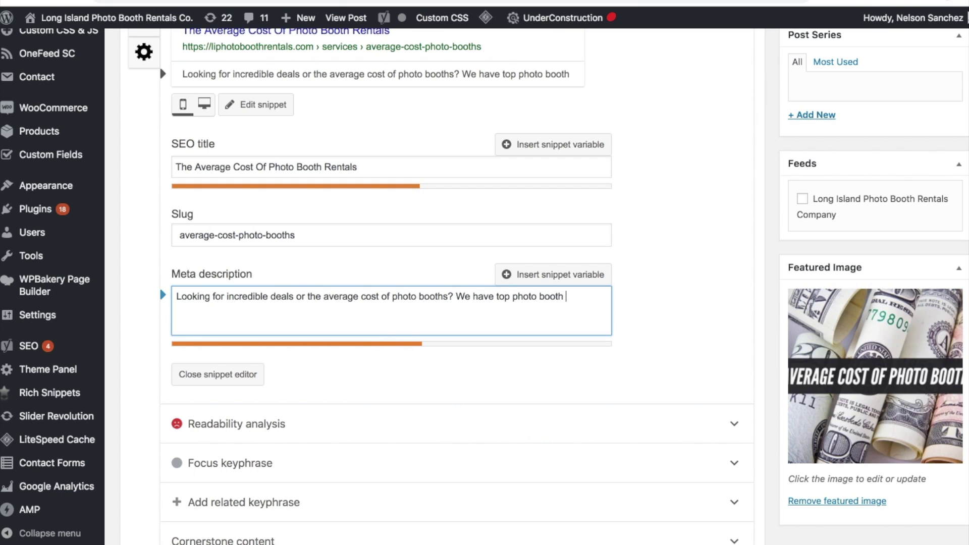
text(rentals )
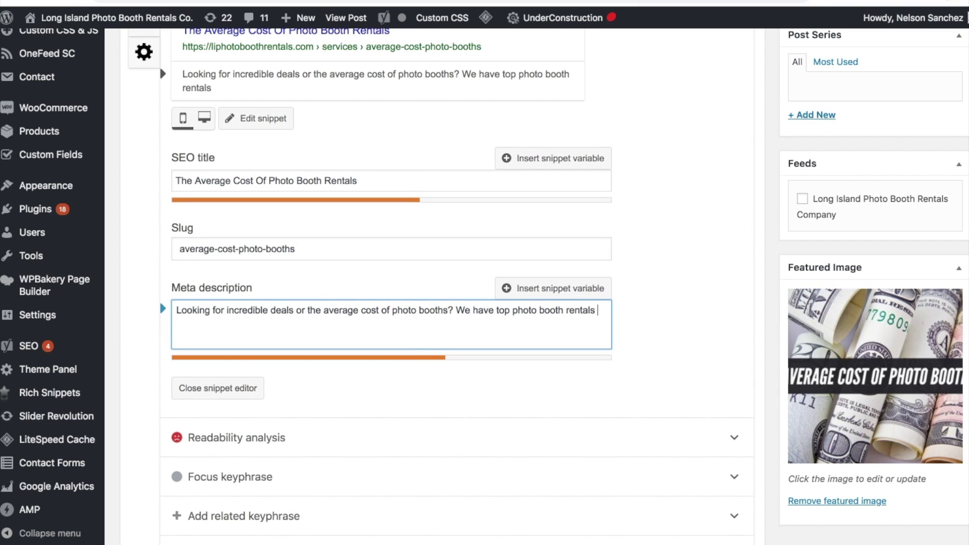
text(within the l)
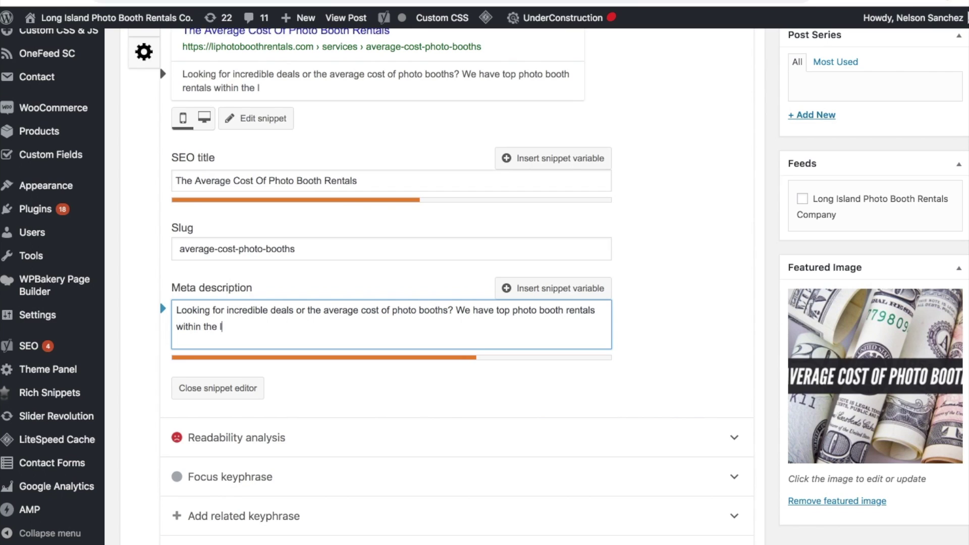
text(ocal area)
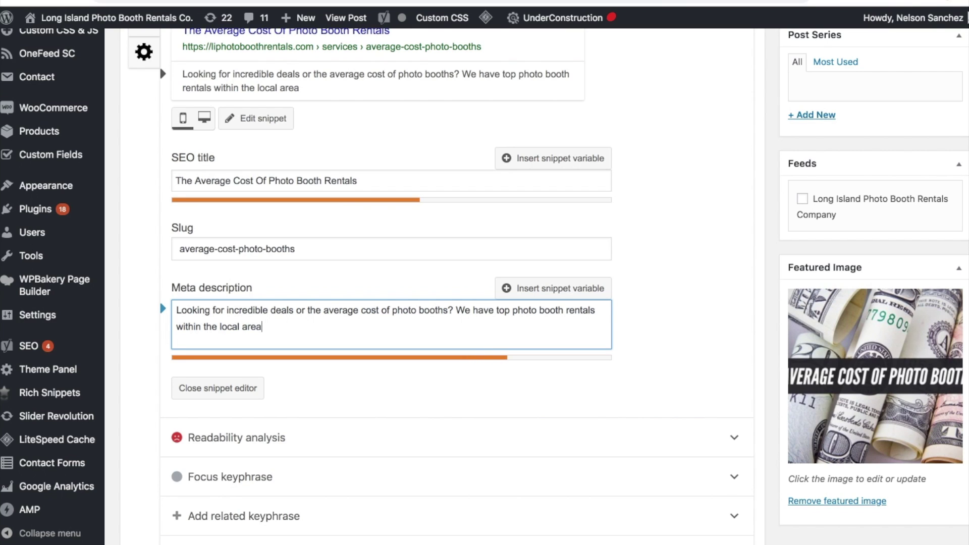
Step: Finish the meta description with ", just look at what people are saying", keeping it within the recommended length
text(, just lok )
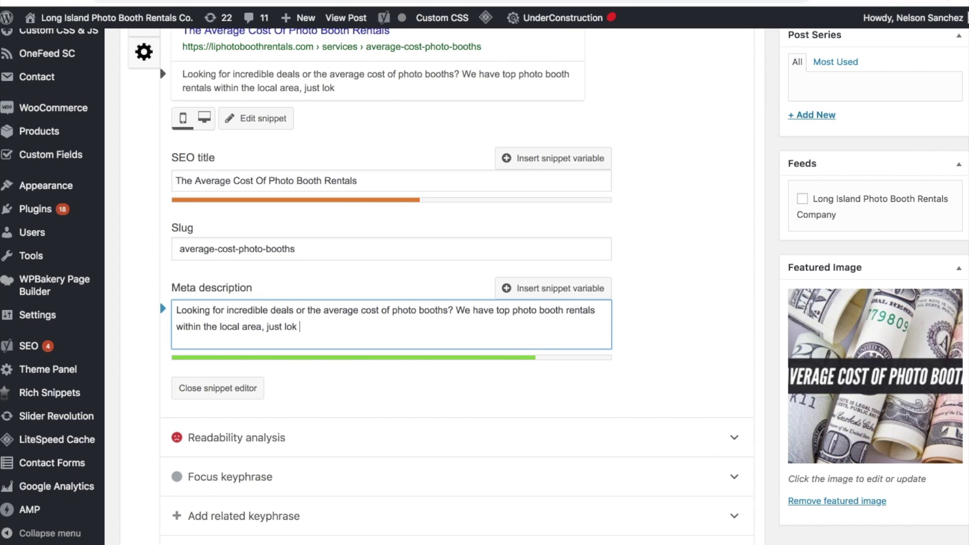
text(at what peop)
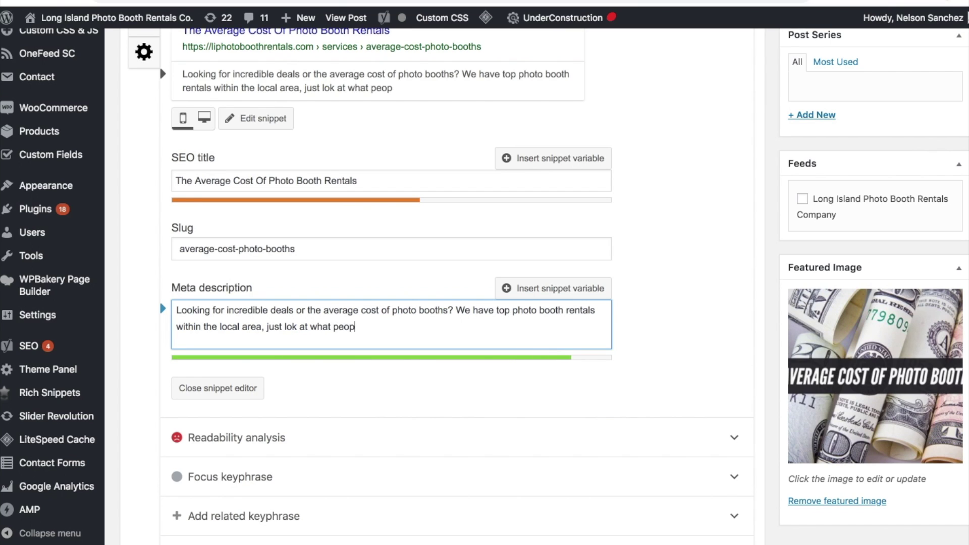
text(le are saying about us....)
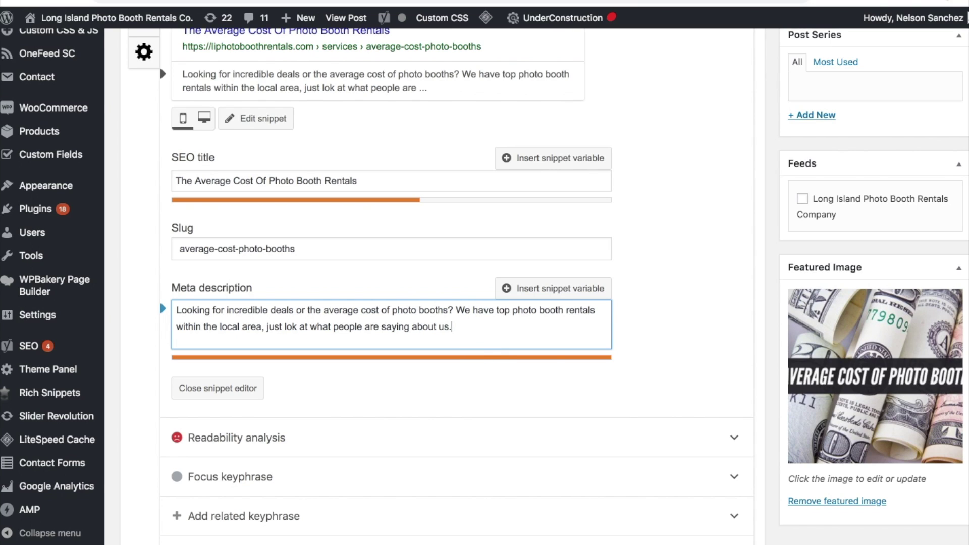
key(BackSpace)
key(BackSpace)
key(BackSpace)
key(BackSpace)
key(BackSpace)
key(BackSpace)
key(BackSpace)
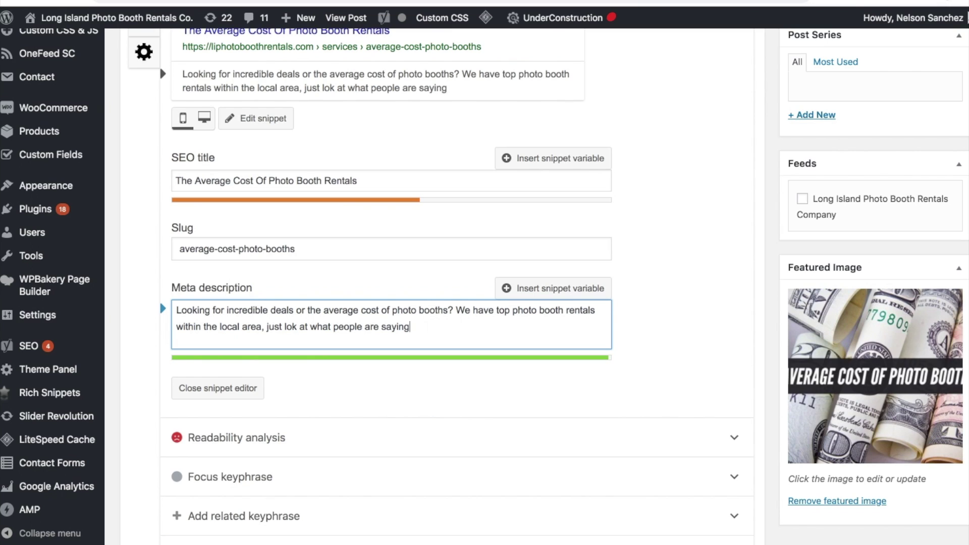
text(ng)
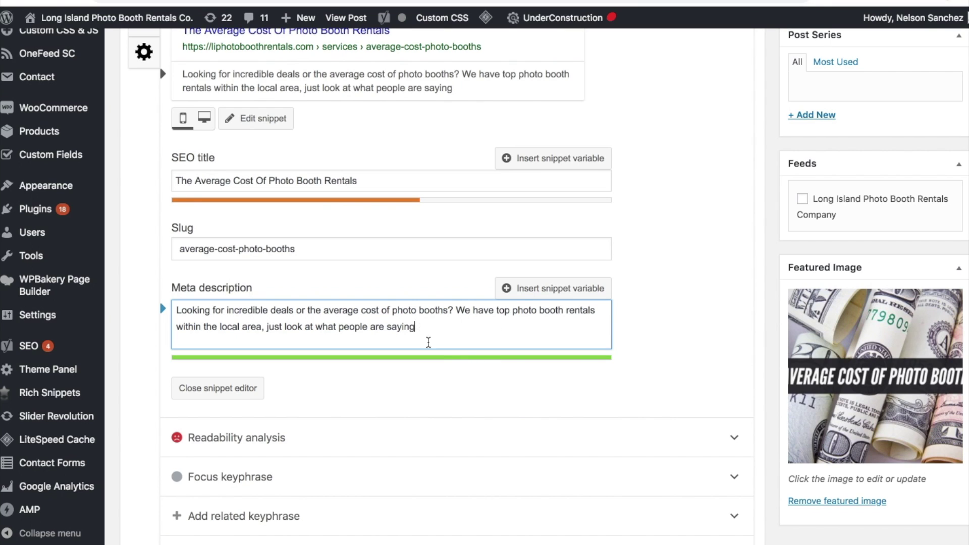
Step: Try overrunning the meta description's recommended length with filler characters, and remove the filler again
text(nbnbj)
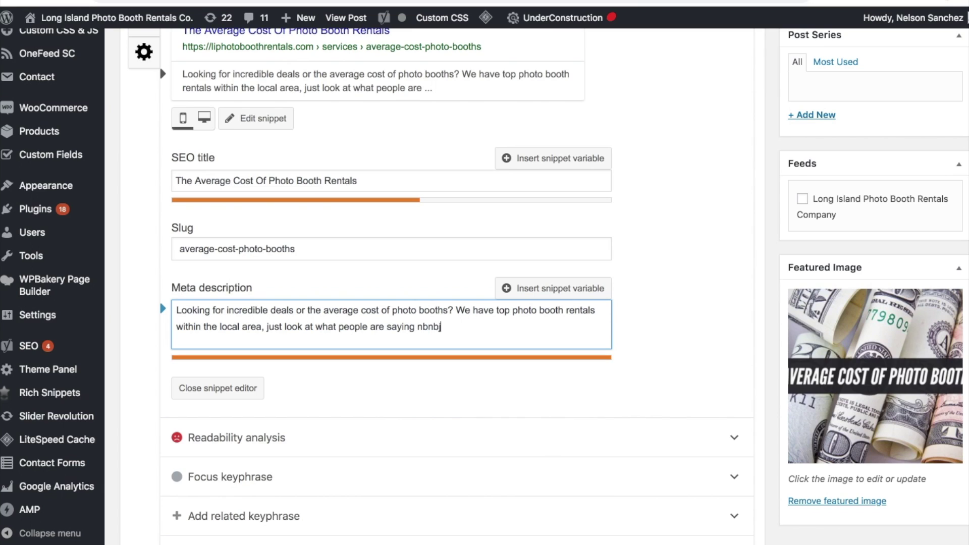
text(bjbjnnjjbjbhbjbjbjjgjgjgjgjgjgjgjgjgj)
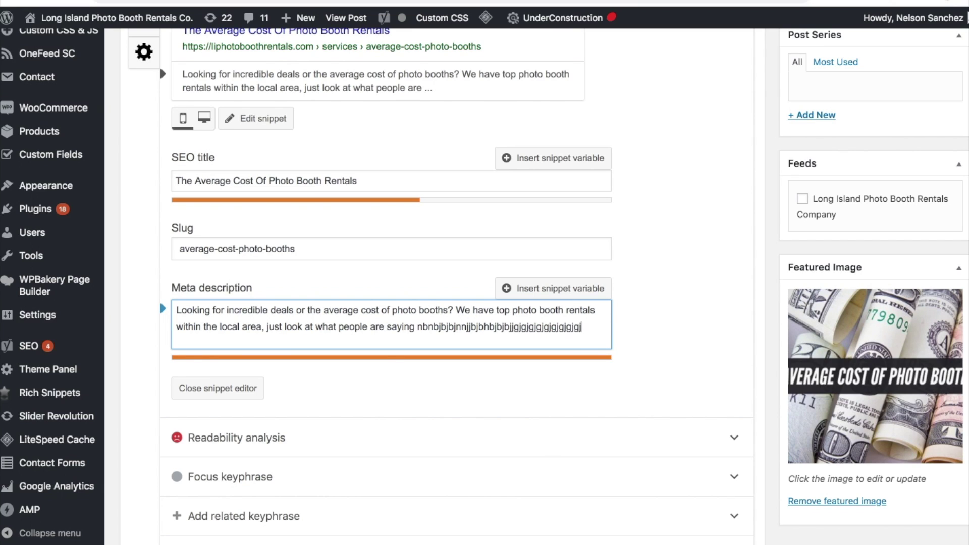
key(BackSpace)
key(BackSpace)
key(BackSpace)
key(BackSpace)
key(BackSpace)
key(BackSpace)
key(BackSpace)
key(BackSpace)
key(BackSpace)
key(BackSpace)
key(BackSpace)
key(BackSpace)
key(BackSpace)
key(BackSpace)
key(BackSpace)
key(BackSpace)
key(BackSpace)
key(BackSpace)
key(BackSpace)
key(BackSpace)
key(BackSpace)
key(BackSpace)
key(BackSpace)
key(BackSpace)
key(BackSpace)
key(BackSpace)
key(BackSpace)
key(BackSpace)
key(BackSpace)
key(BackSpace)
key(BackSpace)
key(BackSpace)
key(BackSpace)
key(BackSpace)
key(BackSpace)
key(BackSpace)
key(BackSpace)
key(BackSpace)
key(BackSpace)
key(BackSpace)
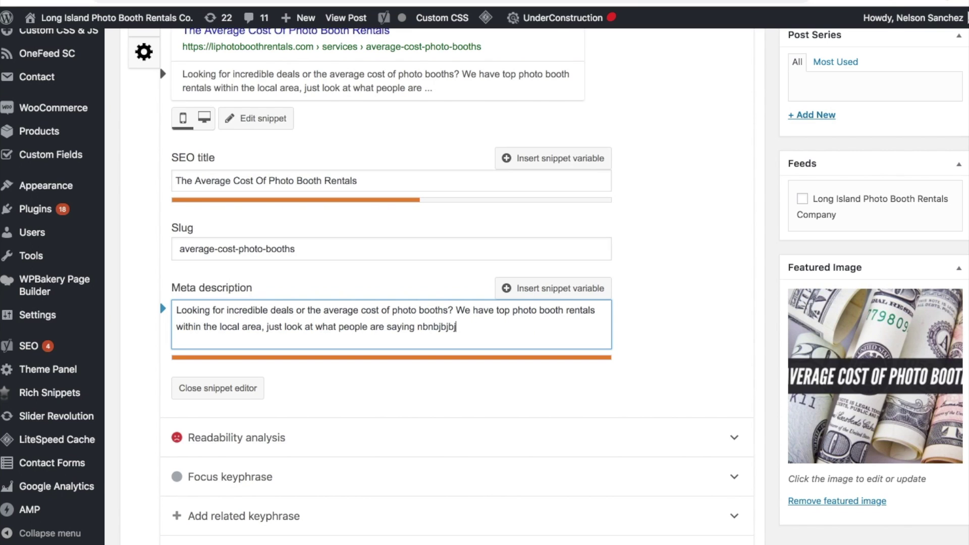
key(BackSpace)
key(BackSpace)
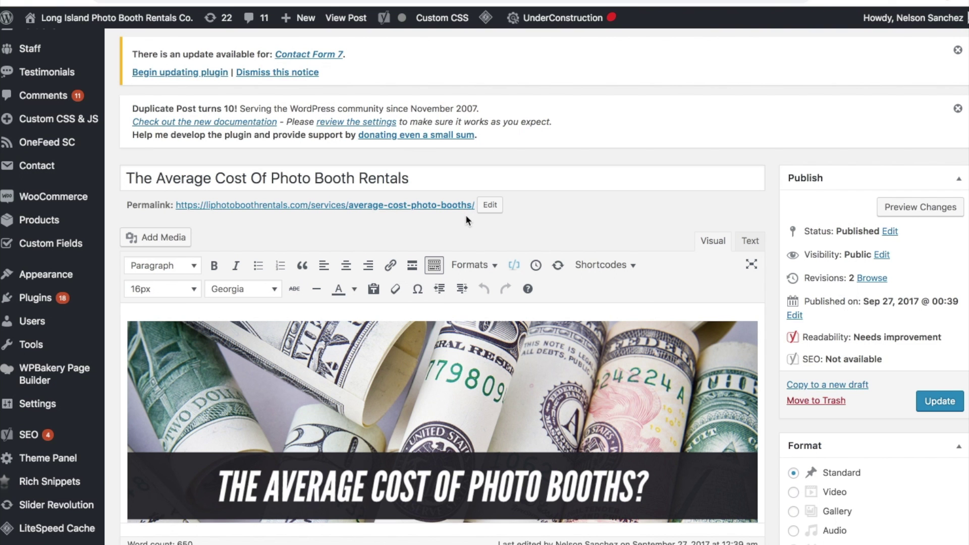
Step: Review the post's title and body text, and compare them with the snippet's SEO title, slug and meta description
scroll(465, 214, down, 5)
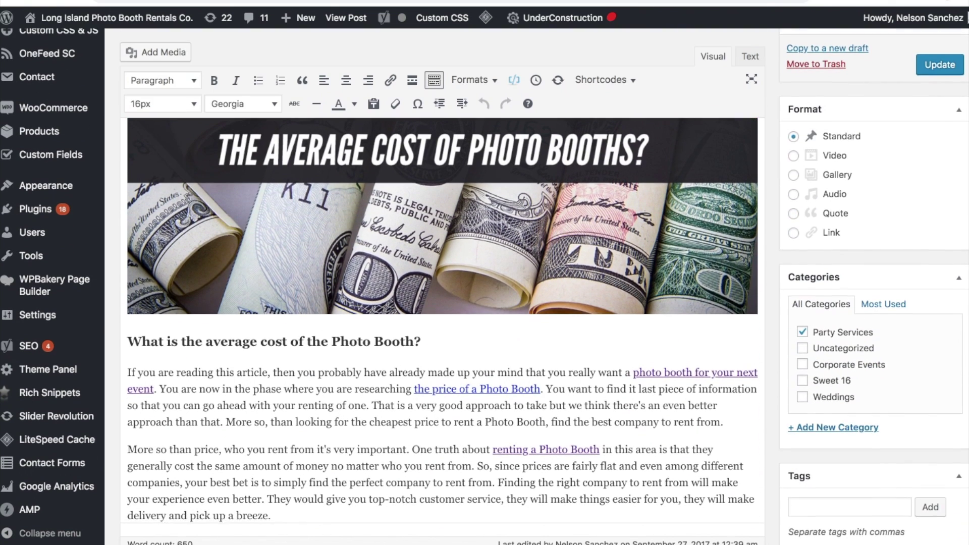
scroll(465, 215, down, 3)
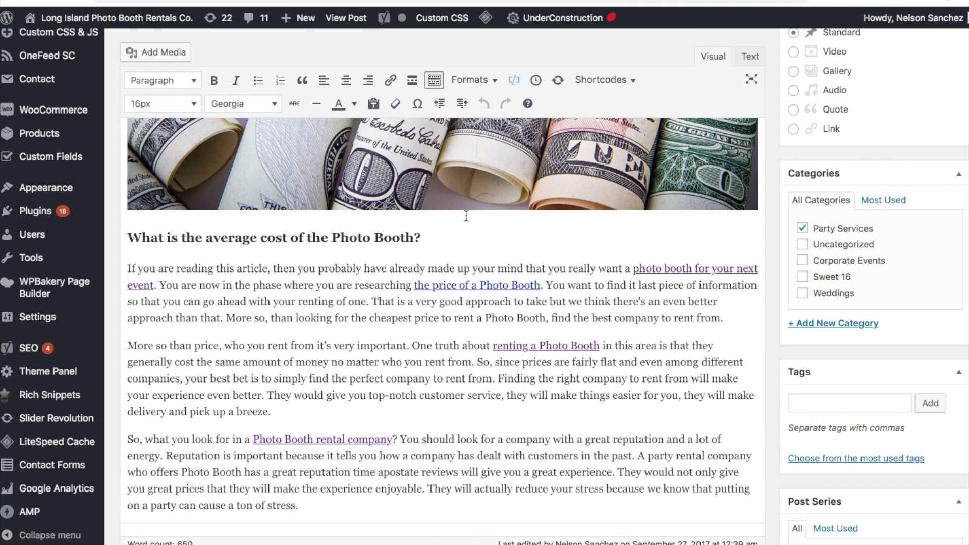
scroll(460, 267, down, 3)
scroll(460, 267, up, 1)
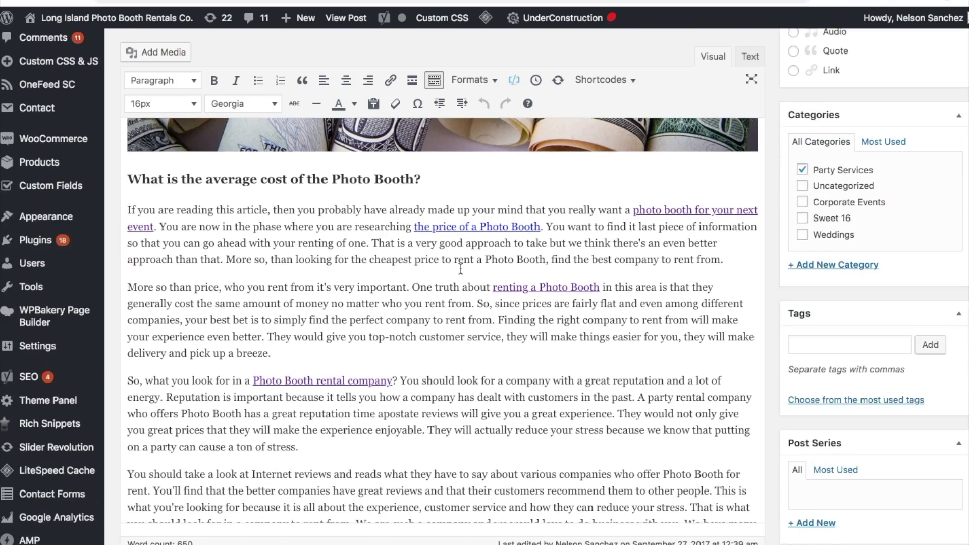
scroll(460, 268, down, 2)
scroll(460, 269, down, 2)
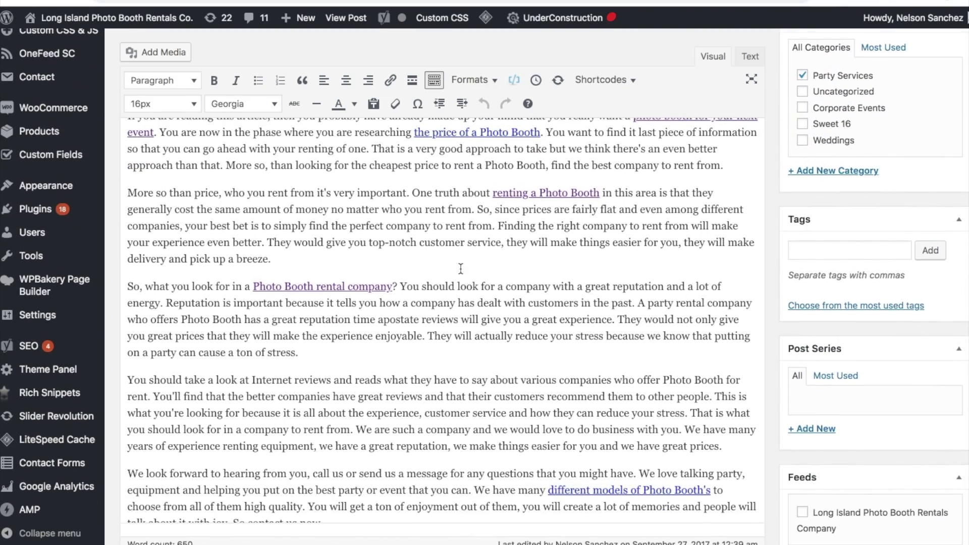
scroll(316, 168, up, 4)
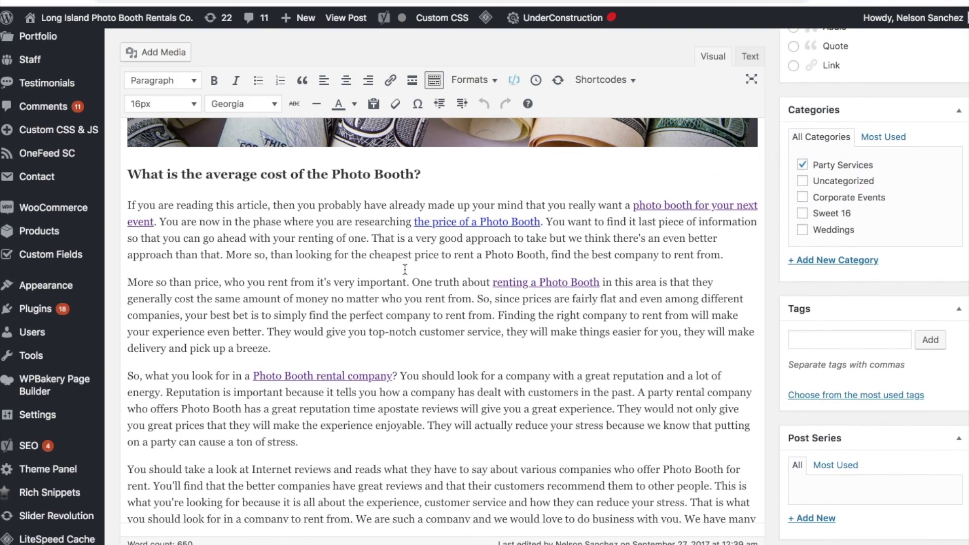
scroll(405, 269, down, 20)
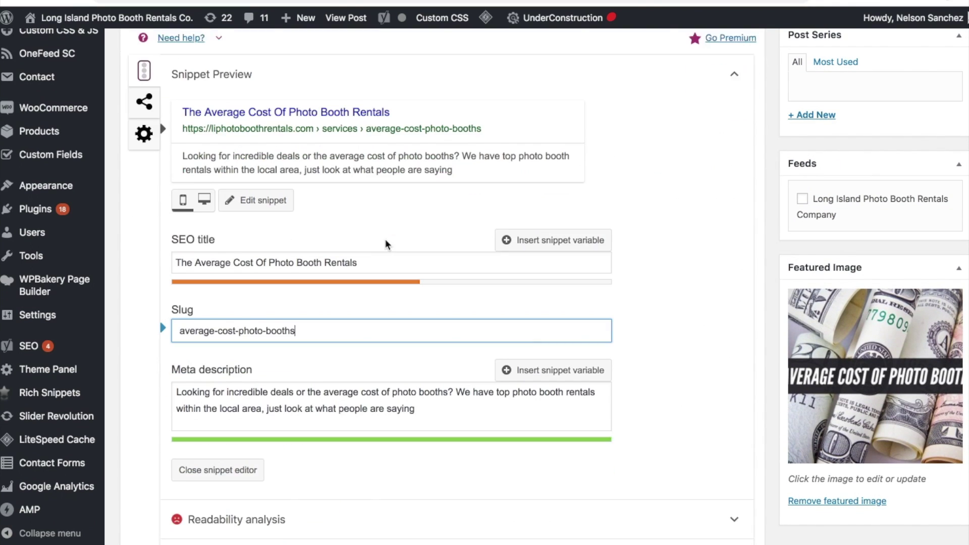
click(368, 251)
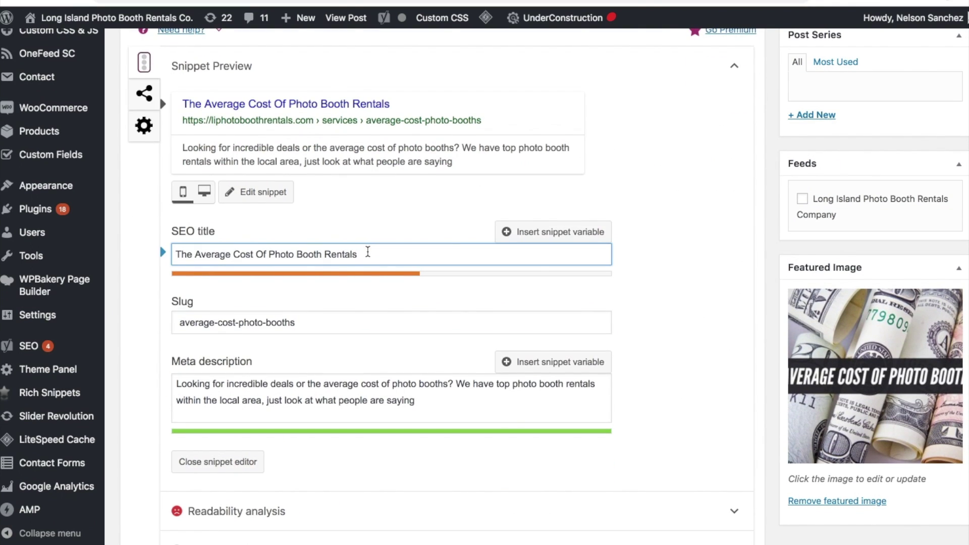
click(331, 317)
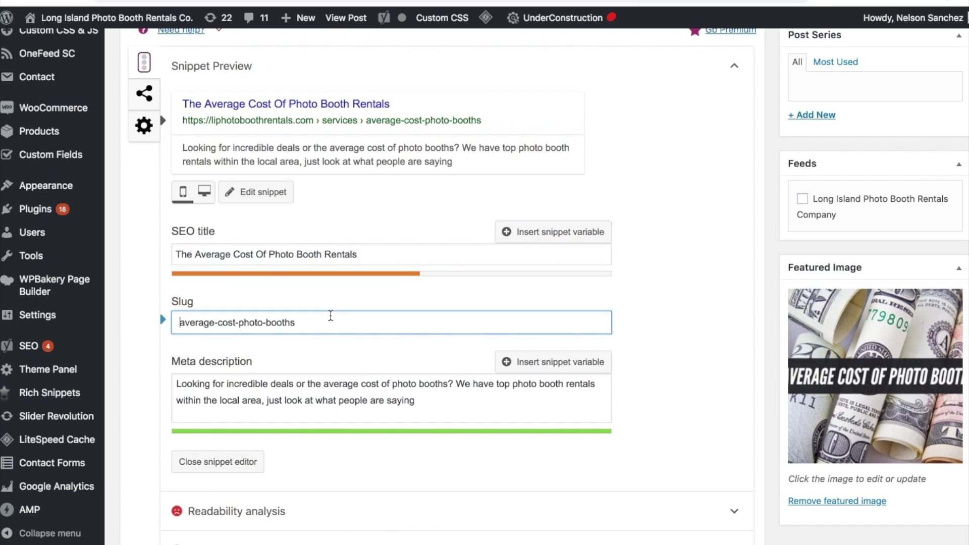
click(421, 404)
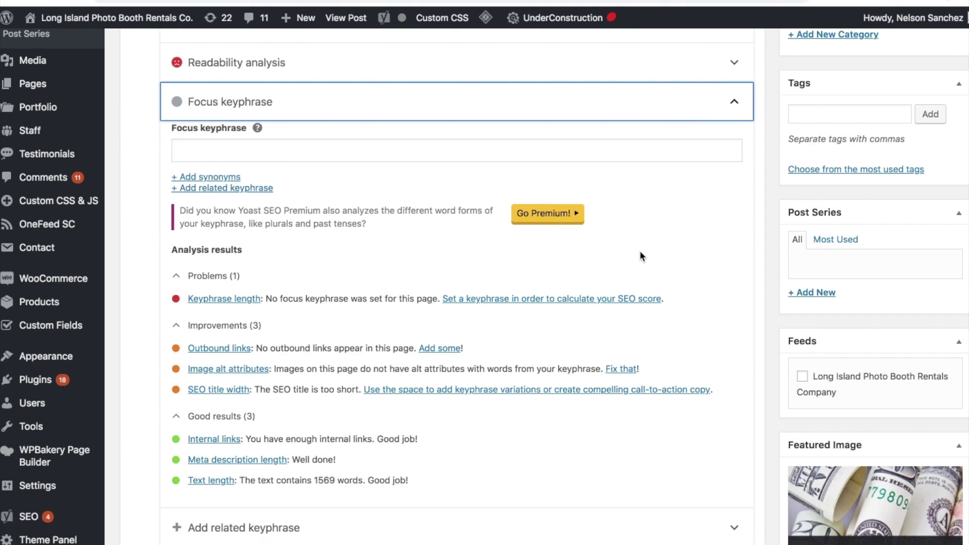
Step: Open the post's Focus keyphrase section and examine its problems, improvements and good results
scroll(639, 251, up, 1)
scroll(640, 253, down, 2)
scroll(310, 248, down, 1)
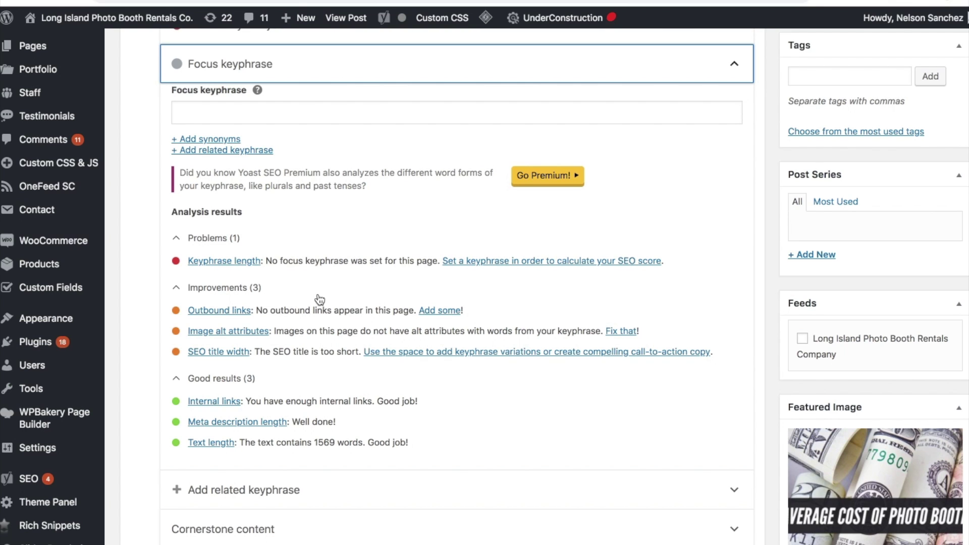
Step: Set the post's focus keyphrase to "average cost of photo booth", based on the phrase used in the meta description
scroll(319, 299, down, 1)
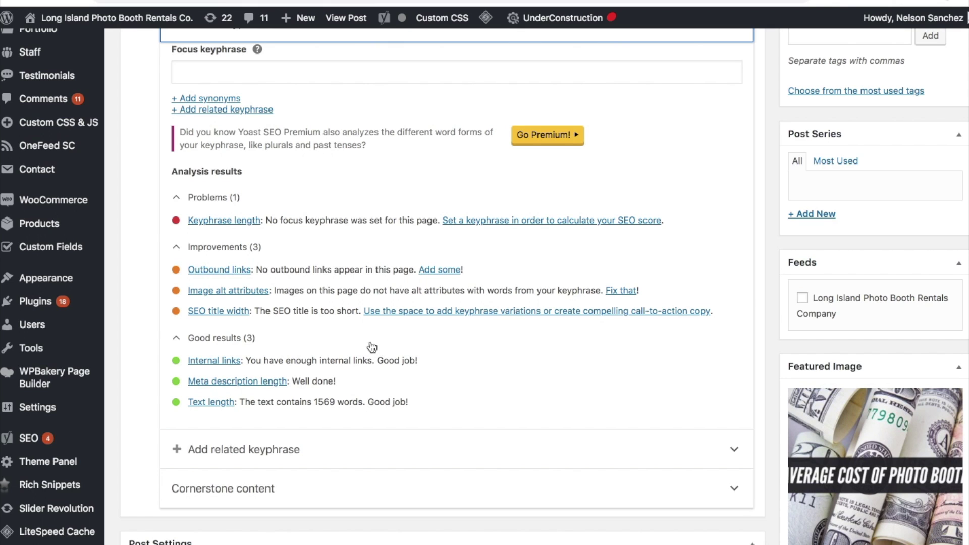
scroll(207, 224, up, 1)
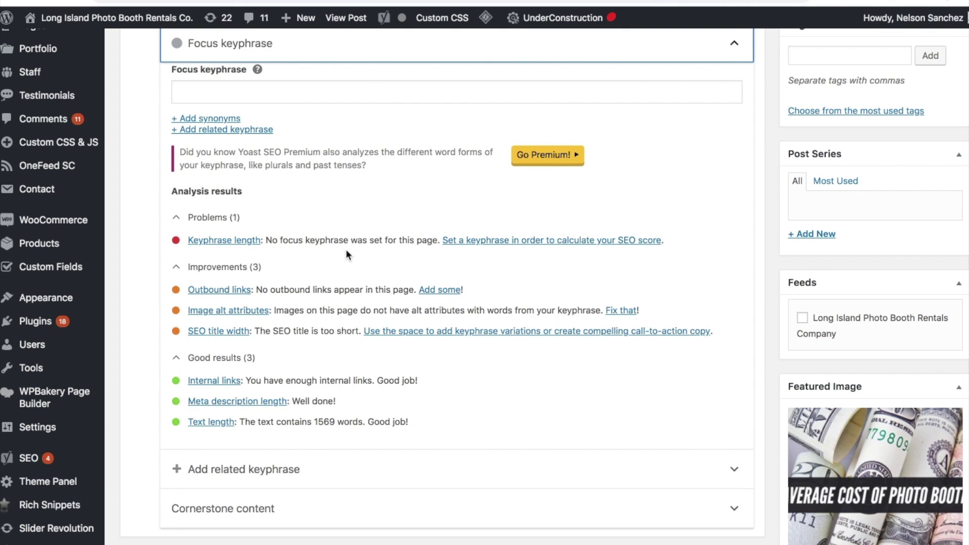
scroll(429, 236, up, 3)
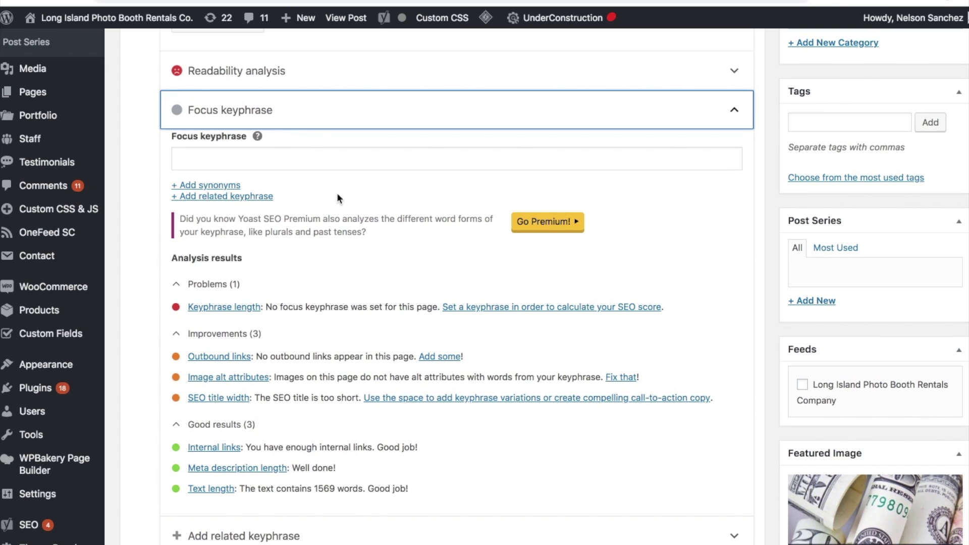
click(258, 158)
scroll(258, 158, up, 10)
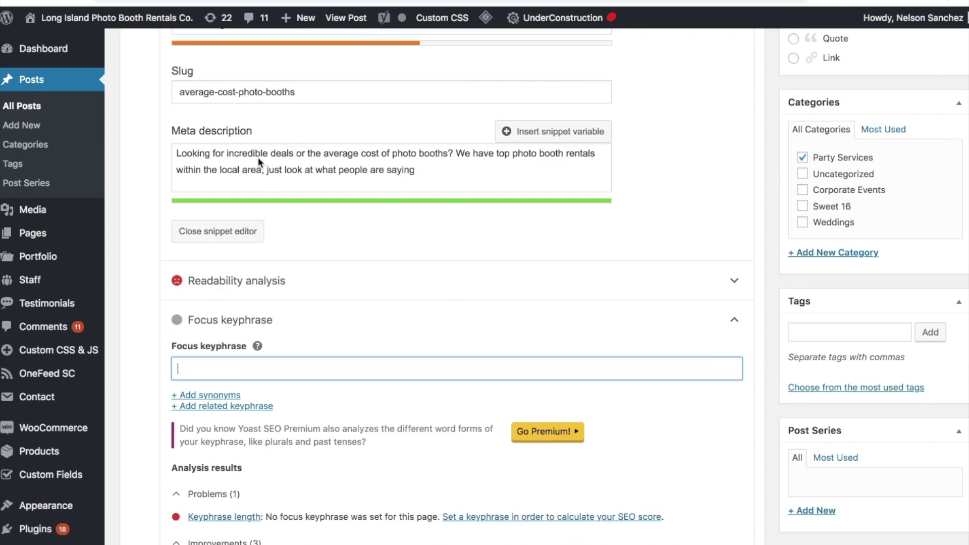
scroll(294, 129, up, 1)
drag(323, 191, 447, 191)
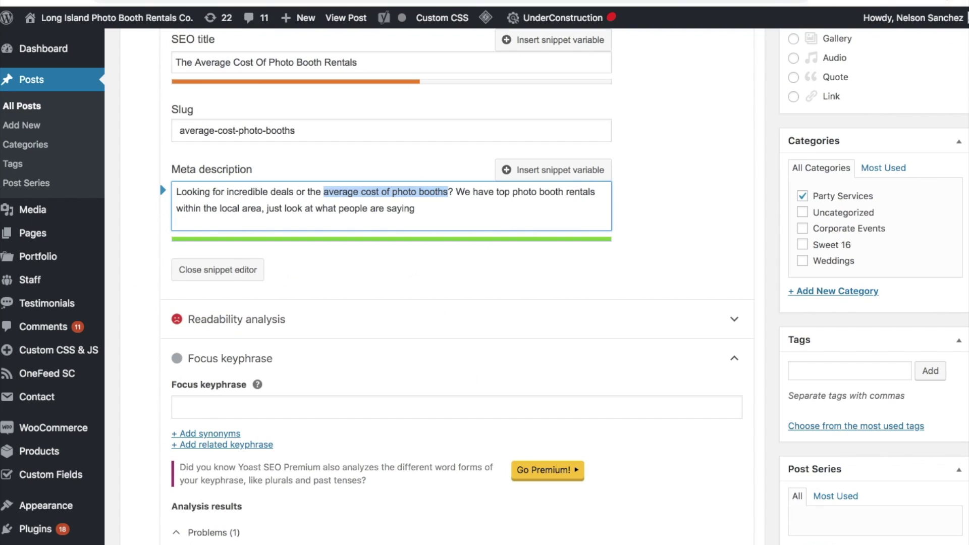
scroll(335, 428, down, 12)
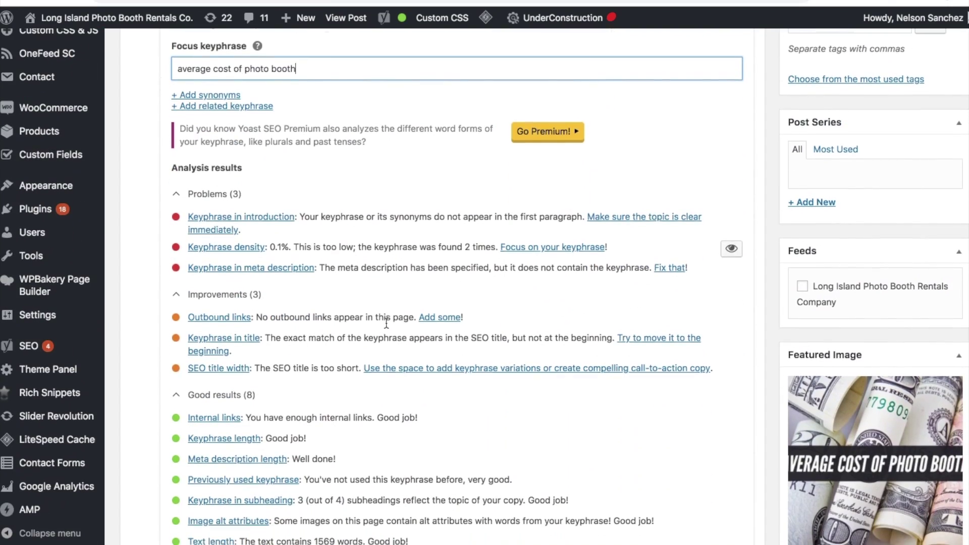
scroll(386, 327, down, 4)
Step: Update the published post to save its new focus keyphrase and snippet
scroll(507, 343, up, 15)
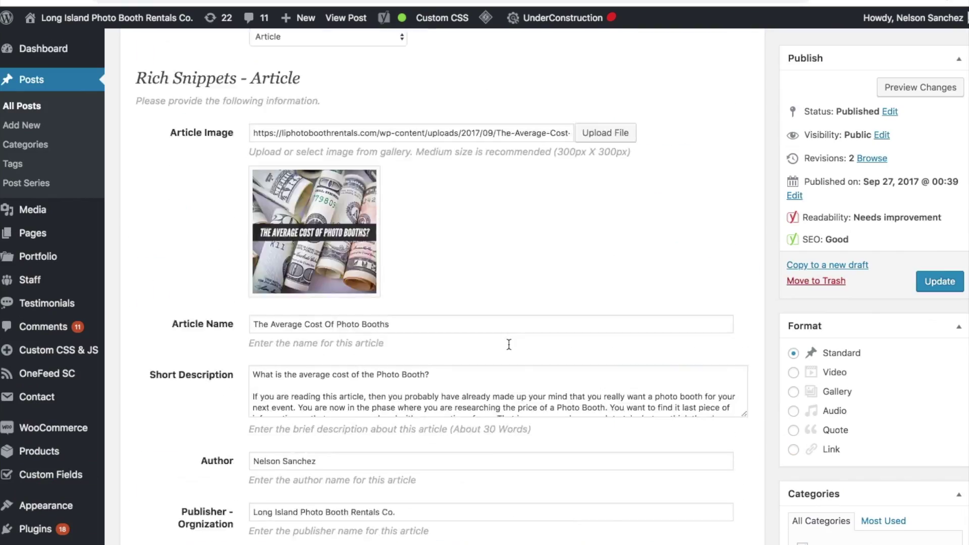
scroll(596, 314, up, 10)
scroll(622, 313, down, 3)
scroll(727, 356, down, 7)
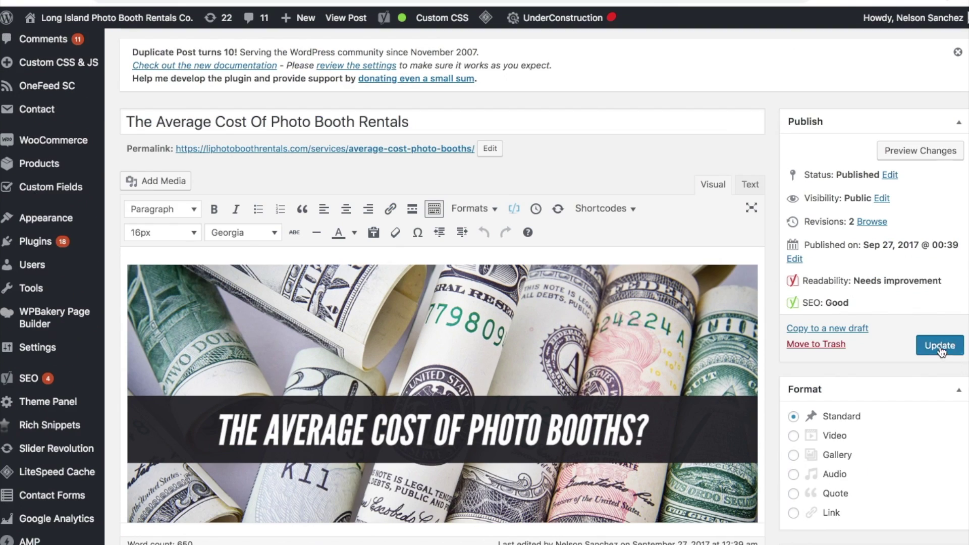
click(940, 348)
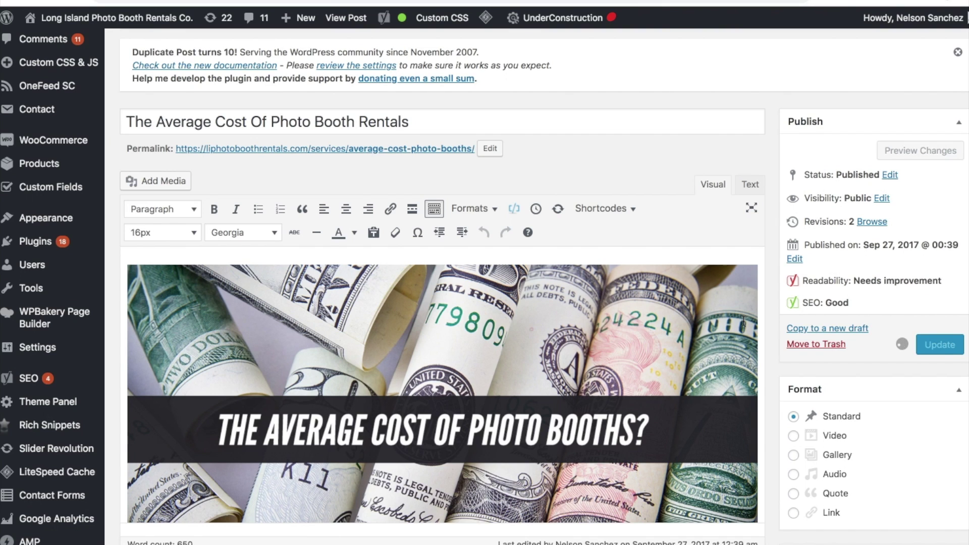
Step: Expand the saved post's focus keyphrase analysis and examine its problems, improvements and good results
scroll(643, 348, down, 15)
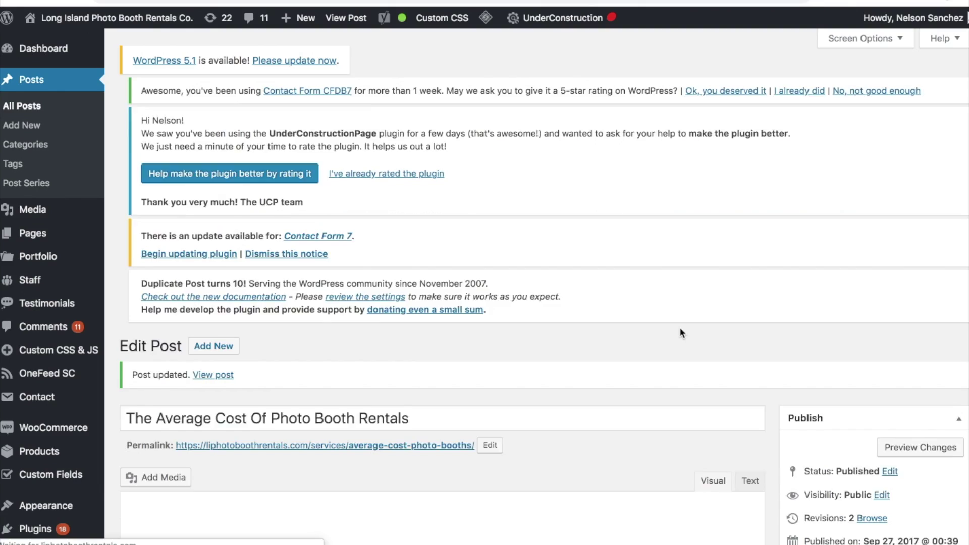
scroll(423, 348, down, 10)
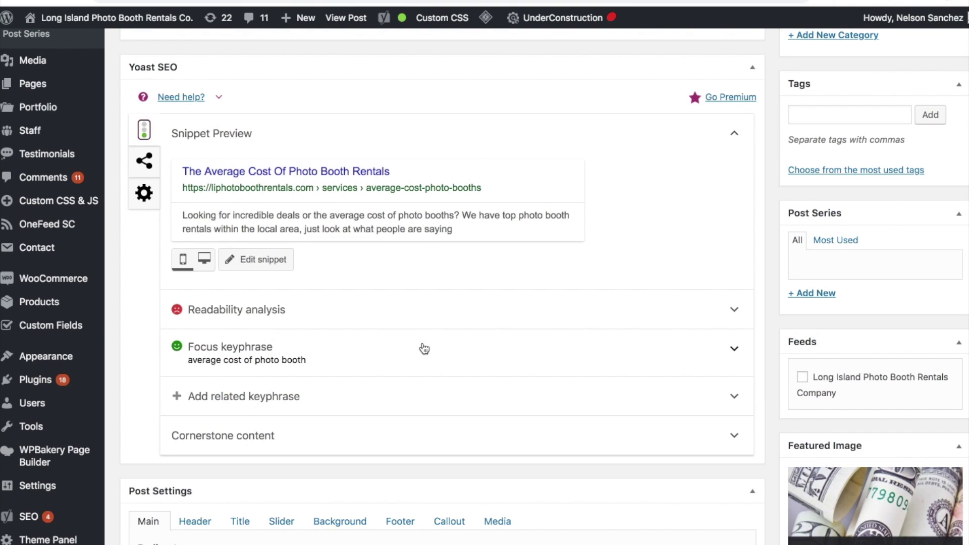
click(734, 350)
scroll(628, 370, down, 5)
scroll(627, 373, down, 3)
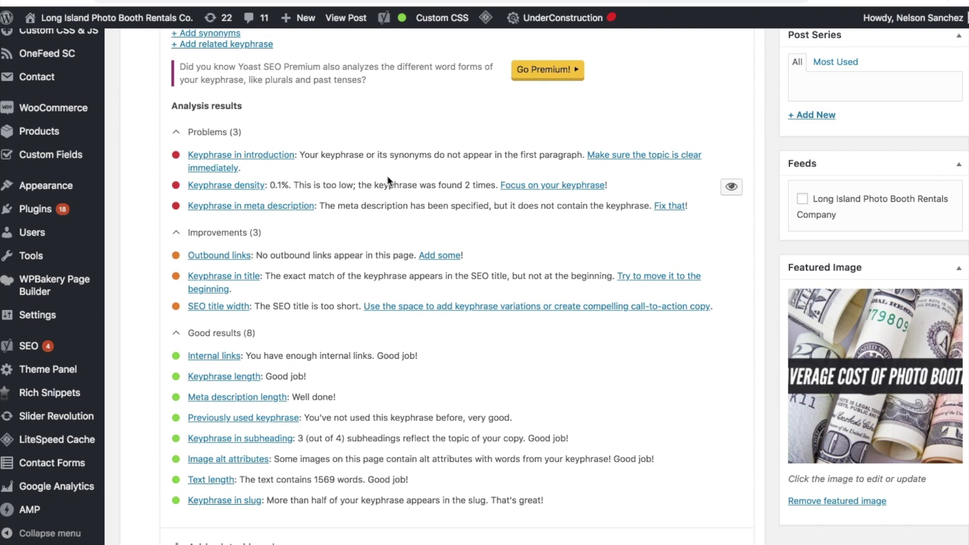
Step: Reword the first sentence of the post's opening paragraph to include "you are wondering the average cost of photo booths and you probably have"
scroll(387, 175, up, 20)
scroll(386, 175, down, 5)
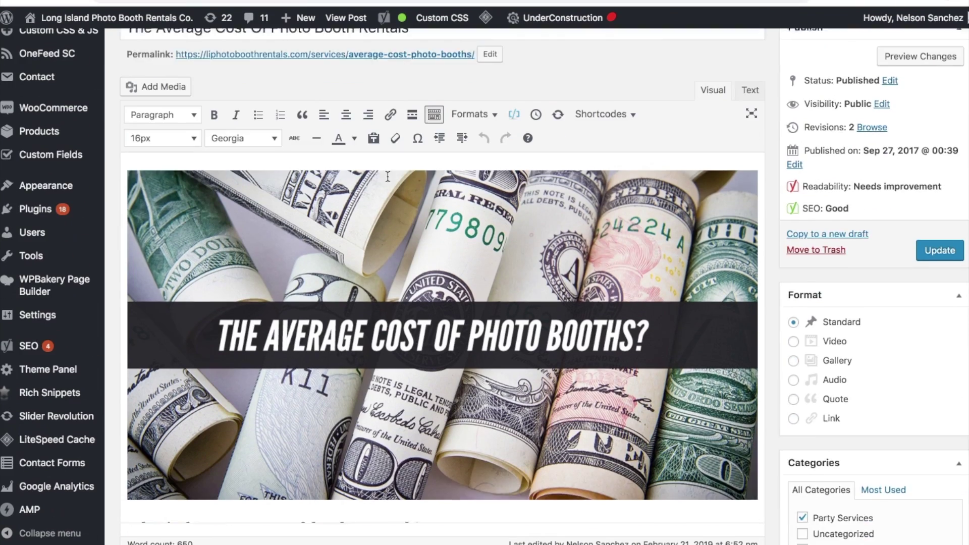
scroll(387, 176, down, 4)
scroll(387, 176, up, 4)
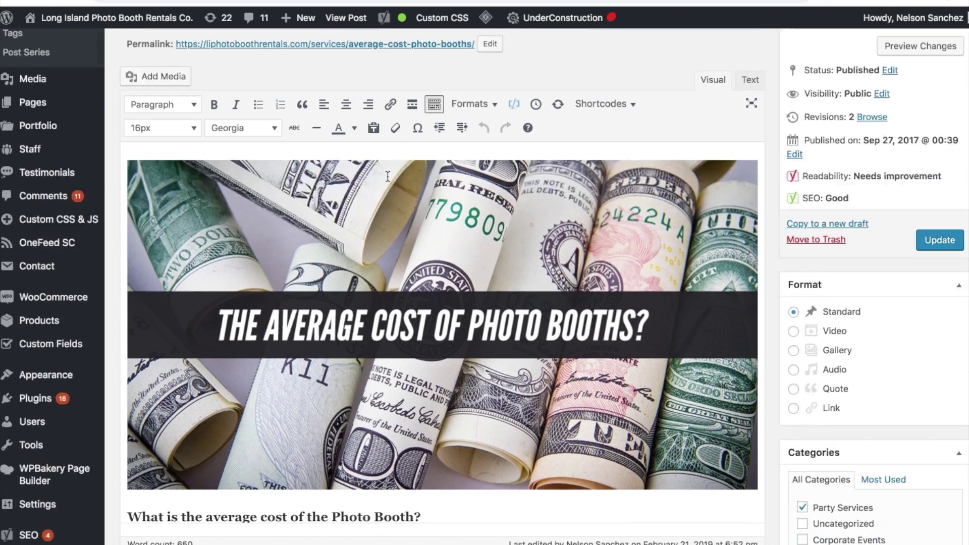
scroll(388, 176, up, 3)
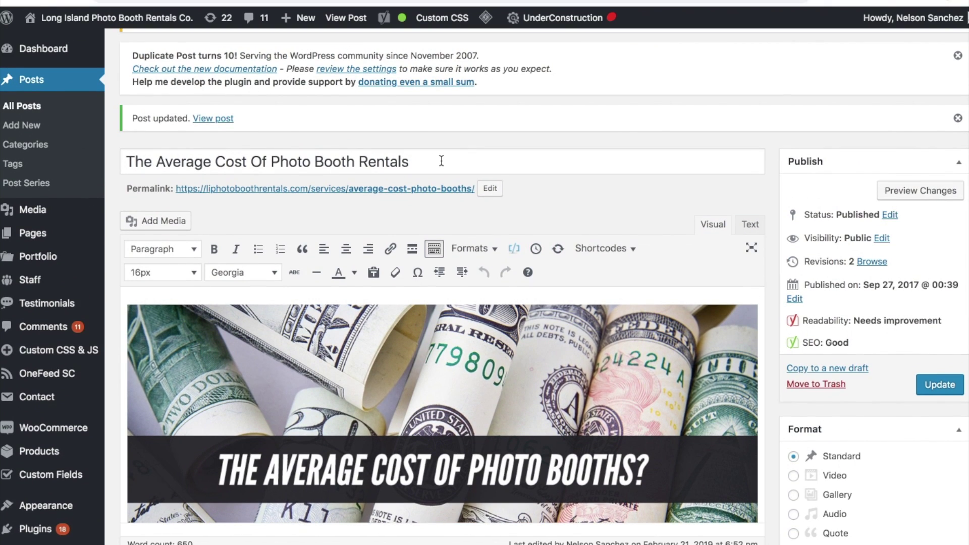
scroll(659, 202, down, 8)
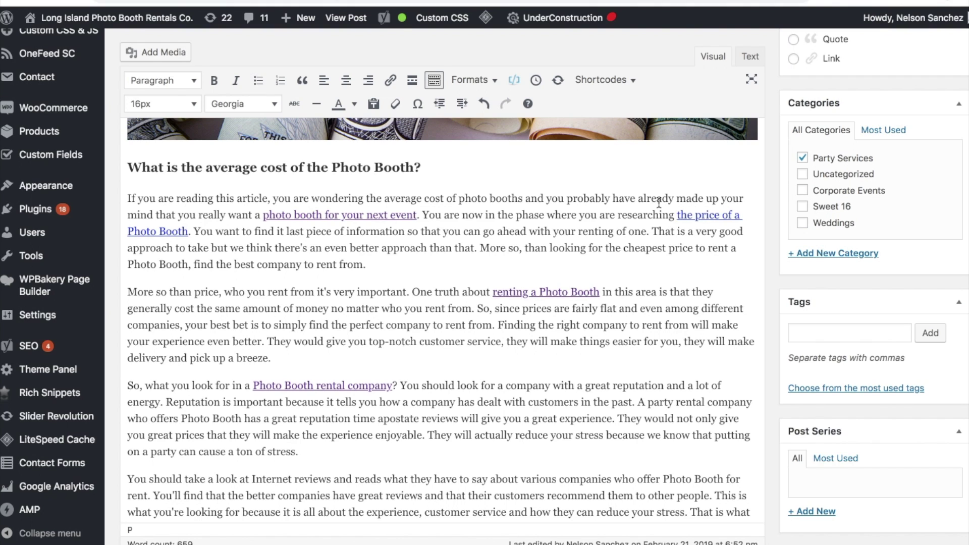
drag(383, 198, 519, 198)
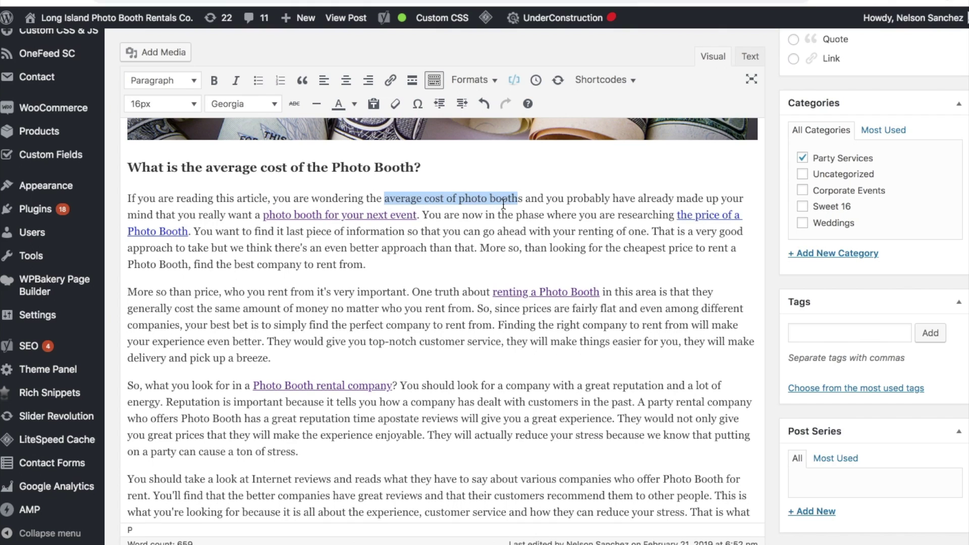
Step: Update the post to save the reworded opening paragraph
scroll(503, 218, up, 10)
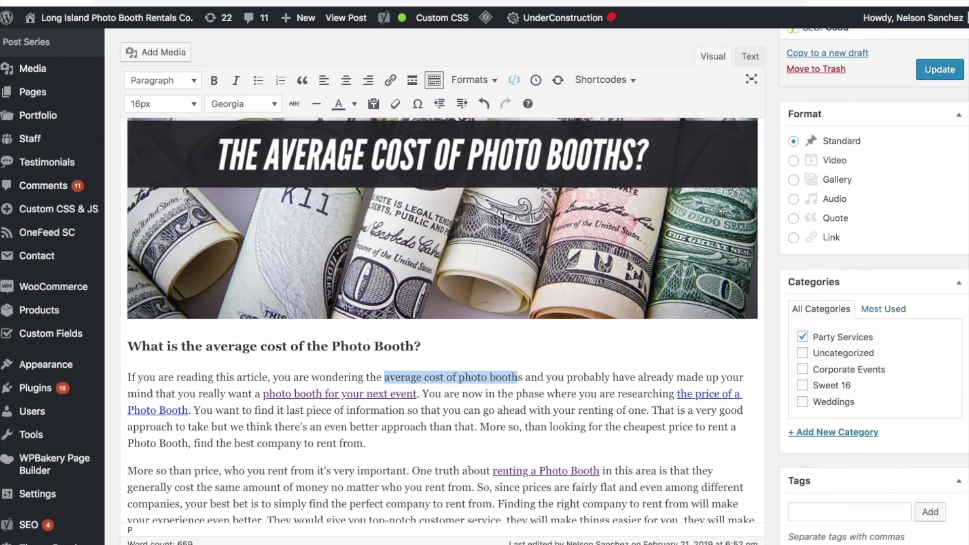
scroll(741, 227, down, 3)
scroll(813, 232, down, 1)
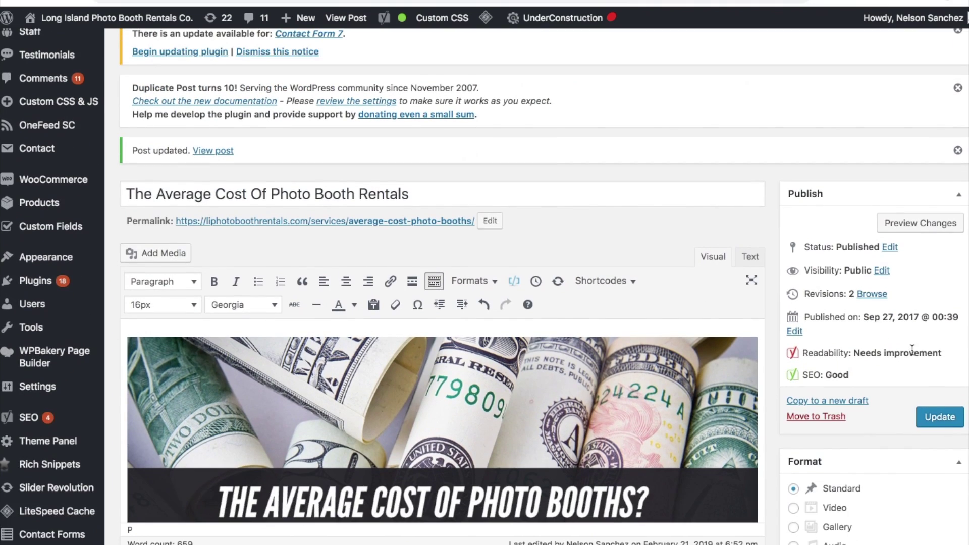
click(938, 416)
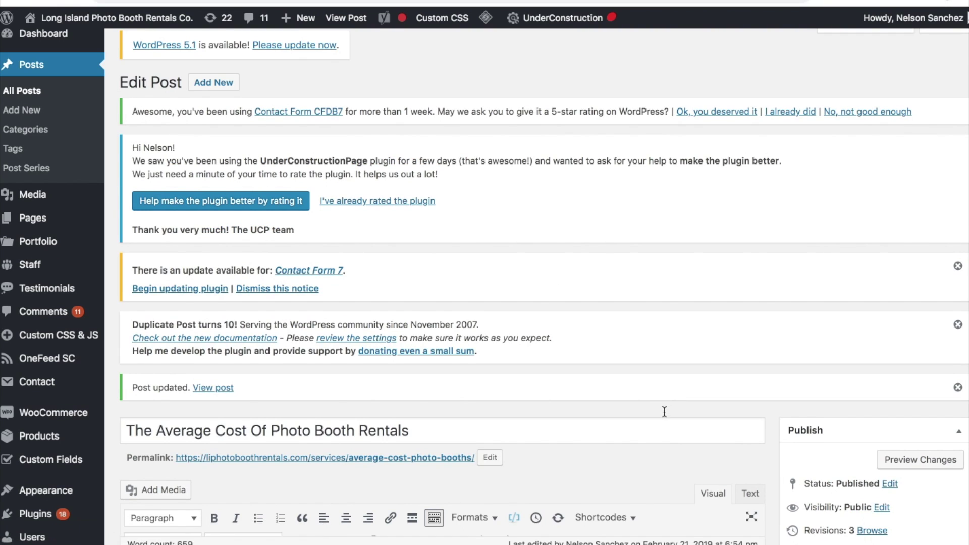
Step: Reopen the focus keyphrase analysis and check how the introduction edit affects keyphrase density and the other results
scroll(509, 438, down, 9)
scroll(510, 438, down, 20)
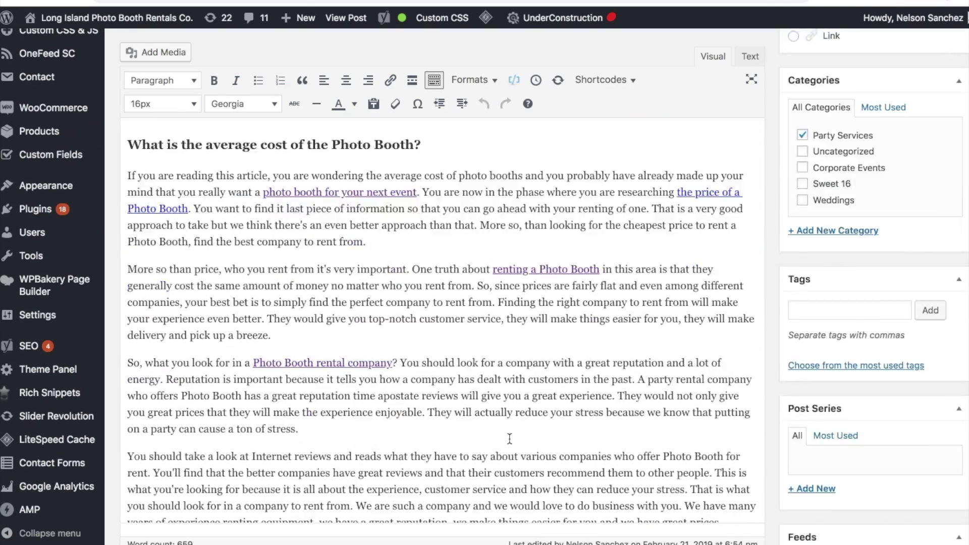
scroll(509, 439, down, 10)
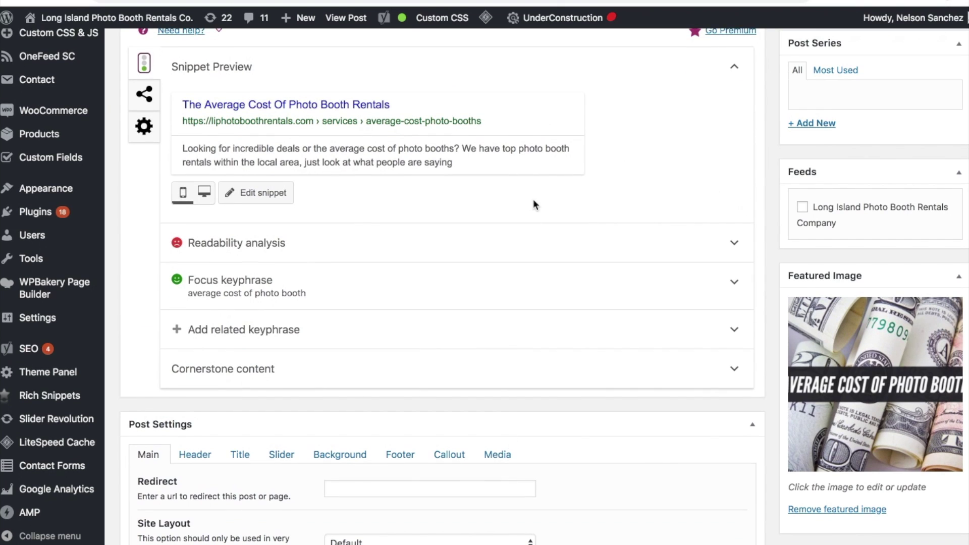
click(702, 281)
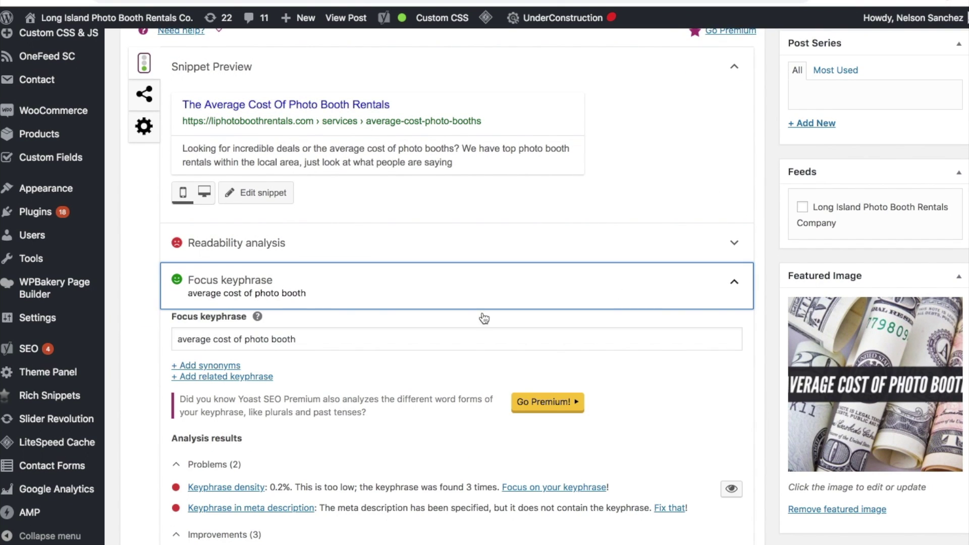
scroll(341, 341, down, 3)
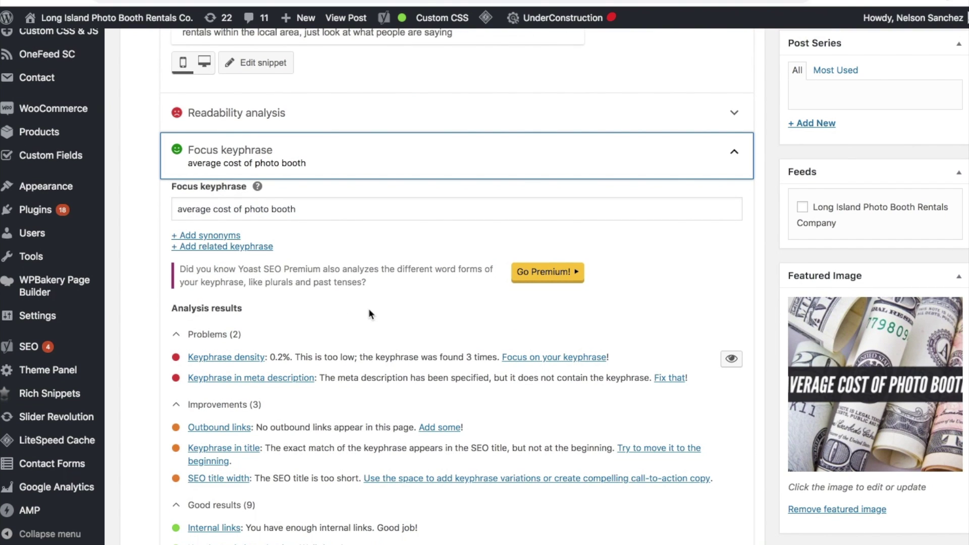
scroll(369, 310, down, 1)
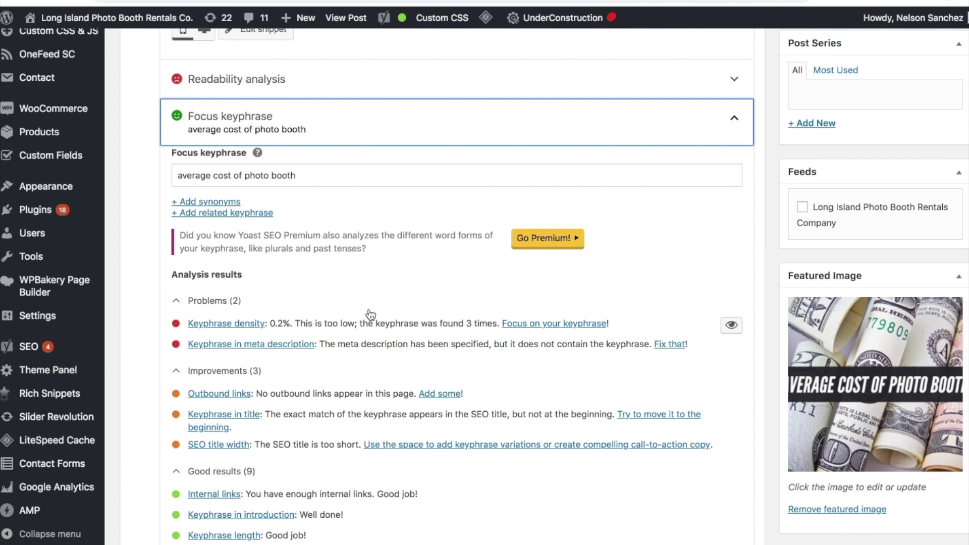
scroll(375, 237, down, 4)
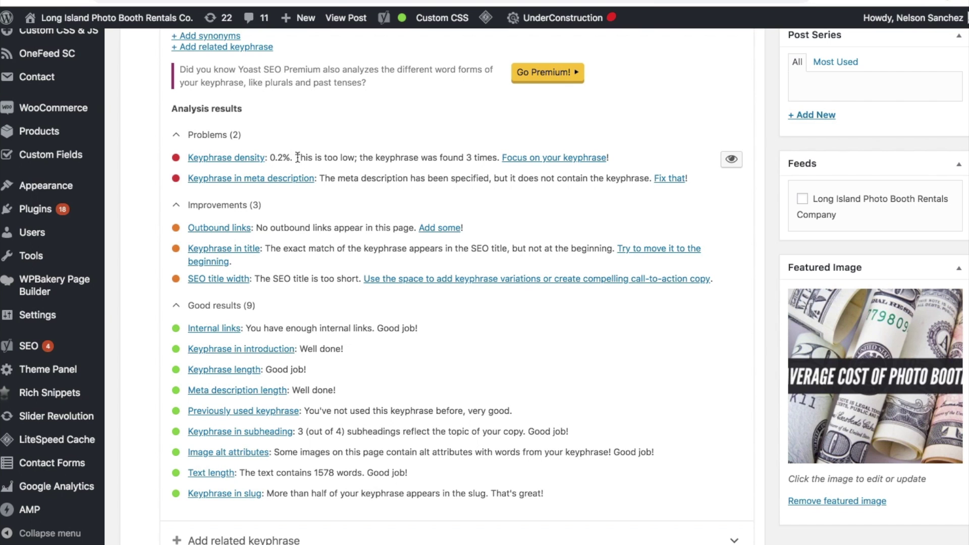
Step: Look through the post's body text for places where the keyphrase could be used again
scroll(421, 157, up, 5)
scroll(421, 157, up, 15)
scroll(420, 157, down, 4)
scroll(421, 157, up, 2)
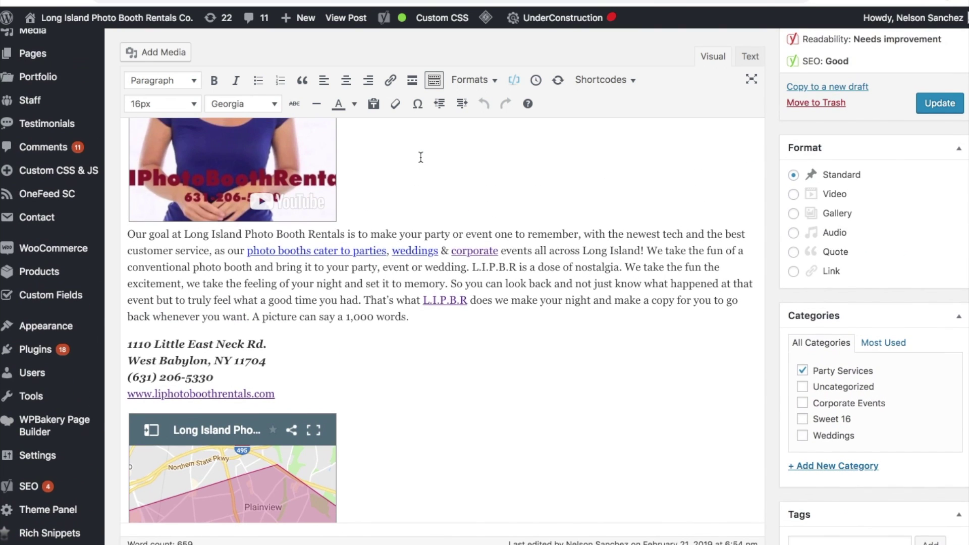
Step: Expand the focus keyphrase section again and recheck the keyphrase density and meta description problems
scroll(580, 235, down, 13)
click(732, 274)
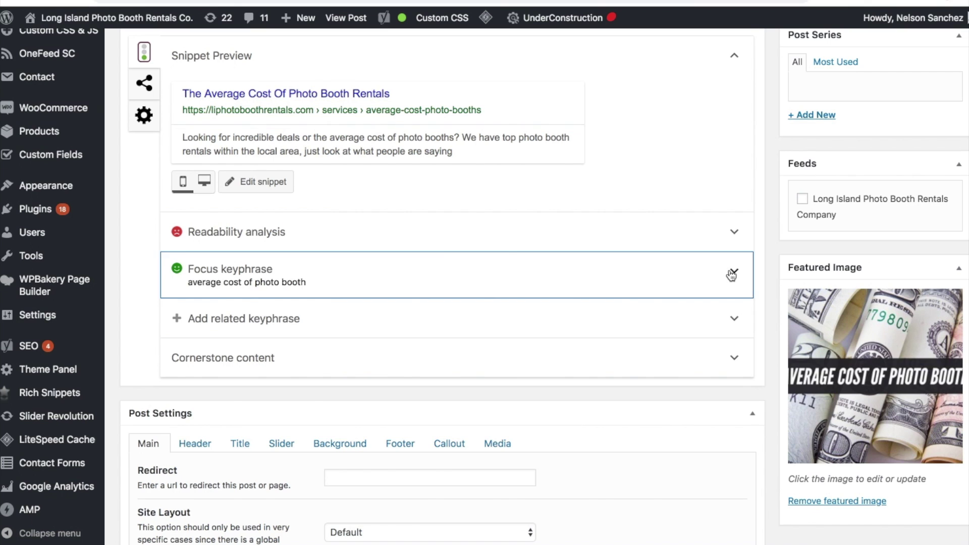
scroll(593, 318, down, 5)
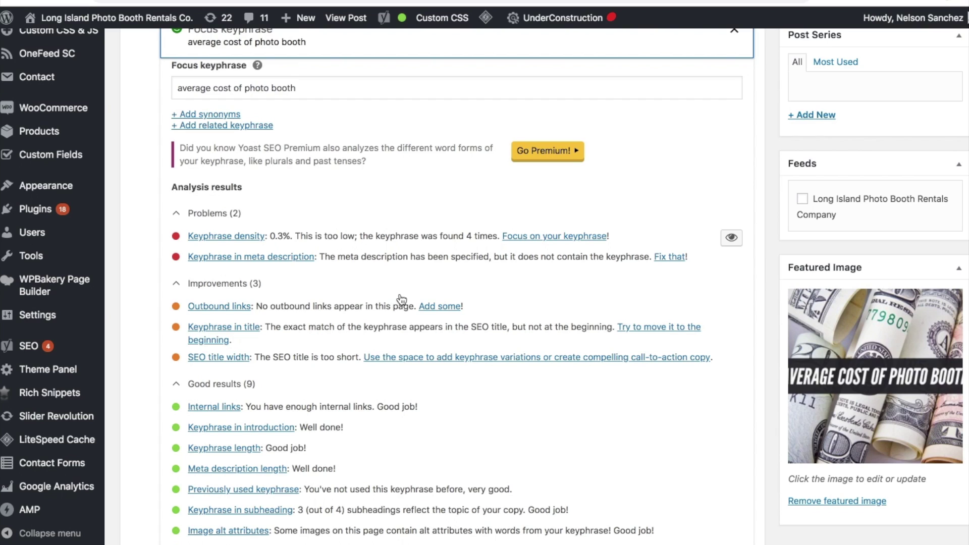
scroll(516, 247, up, 1)
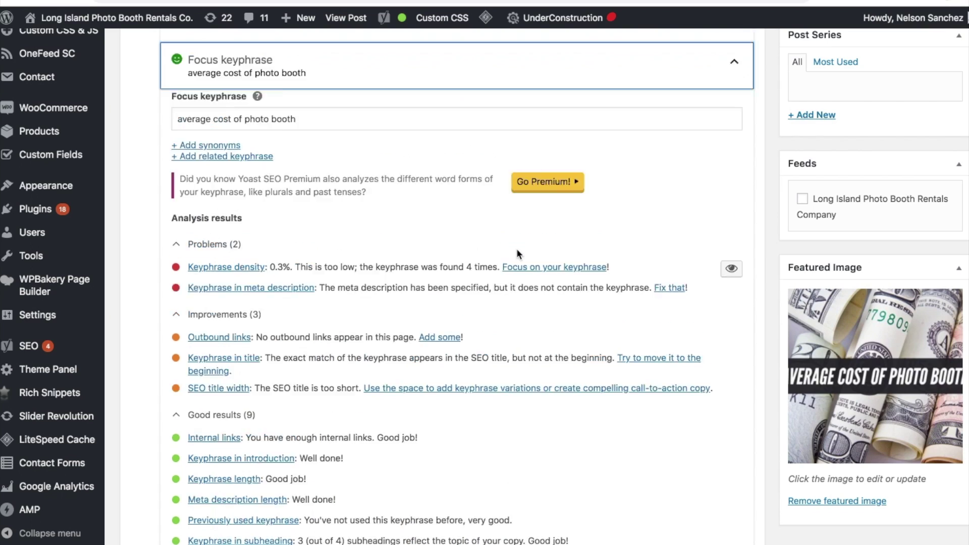
Step: Review the post and its remaining keyphrase problems and improvements, and compare them with the snippet preview
scroll(516, 254, up, 10)
scroll(516, 253, down, 7)
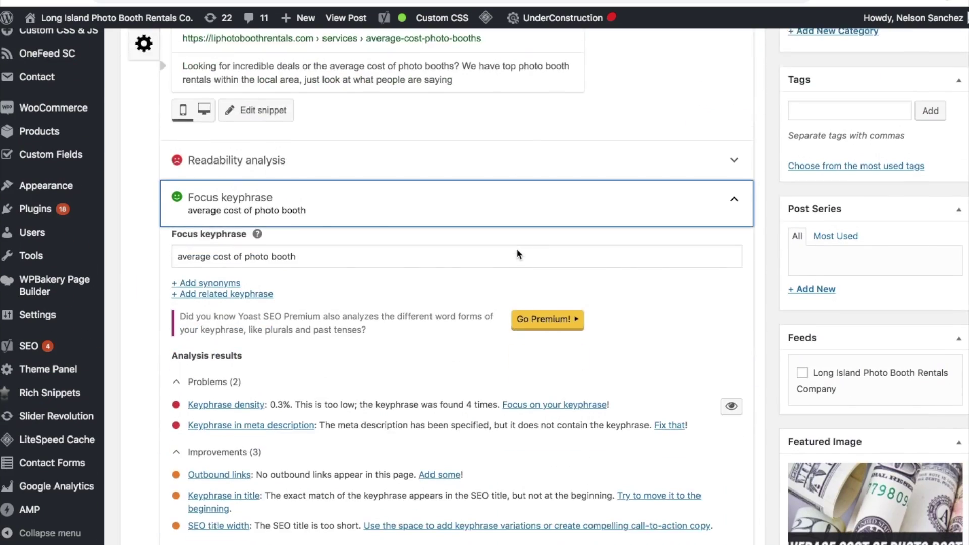
scroll(517, 249, up, 15)
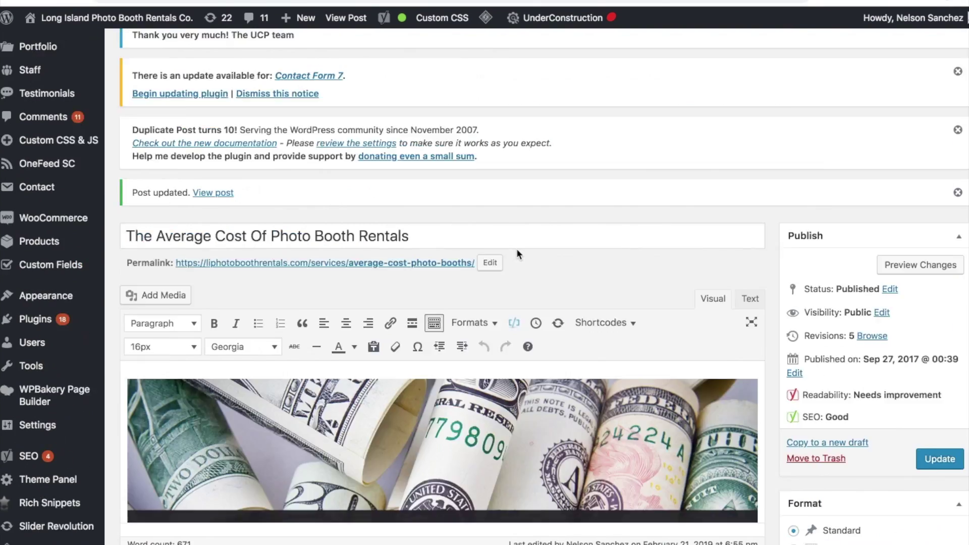
scroll(516, 251, down, 15)
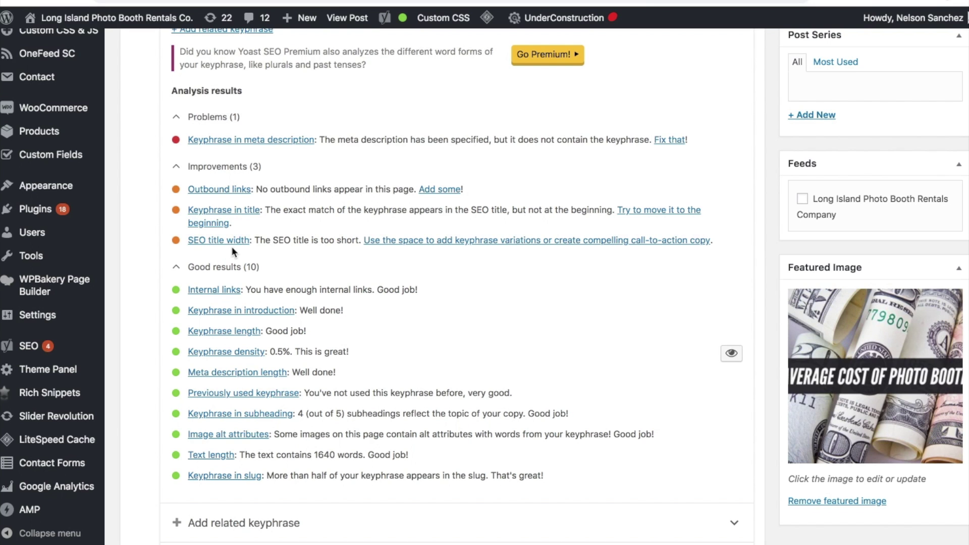
scroll(378, 255, up, 2)
scroll(378, 252, up, 10)
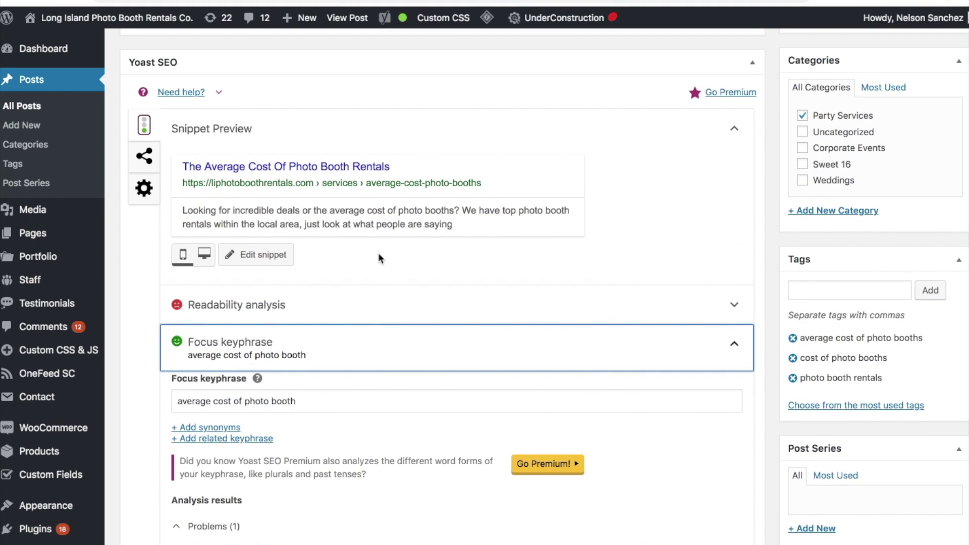
scroll(379, 258, down, 2)
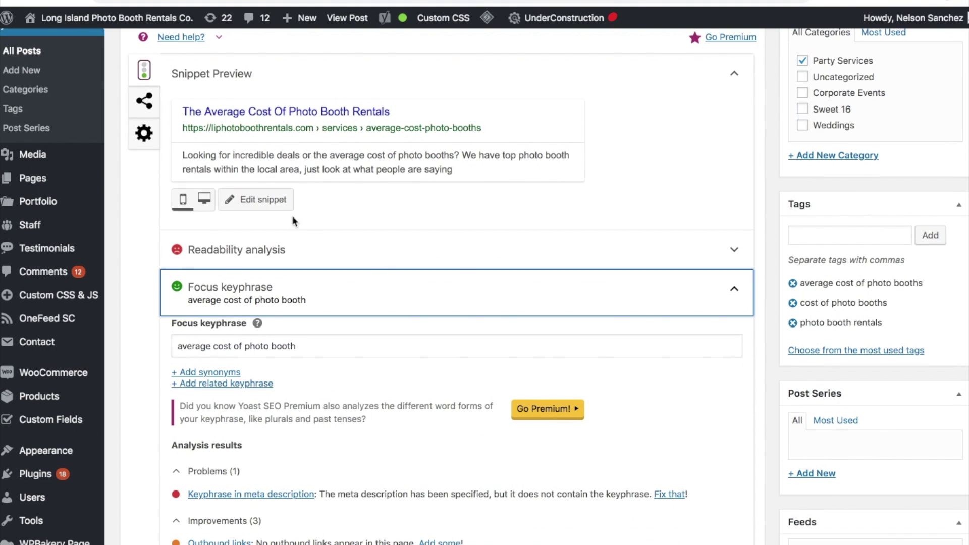
Step: Extend the SEO title in the snippet editor to "The Average Cost Of Photo Booth Rentals For Your Next Party" and update the post
click(256, 199)
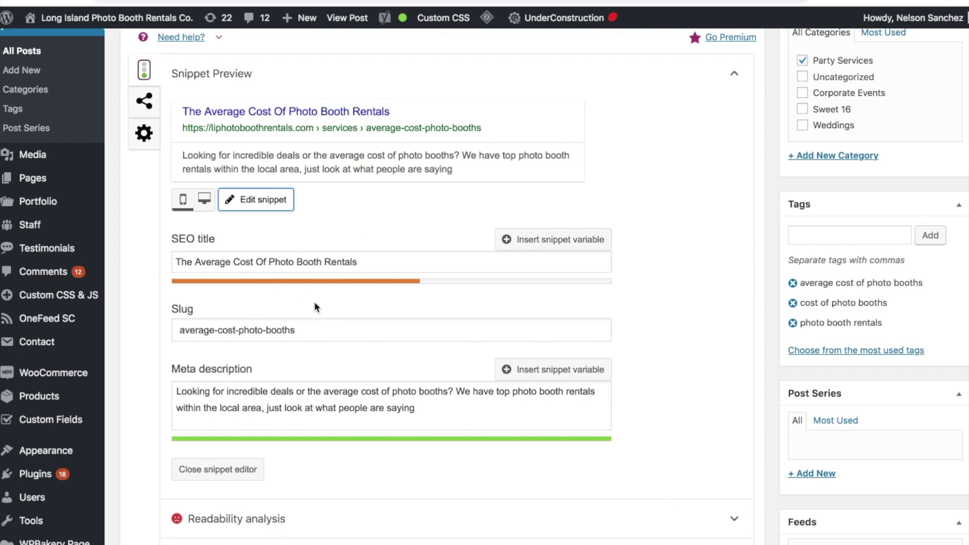
click(372, 263)
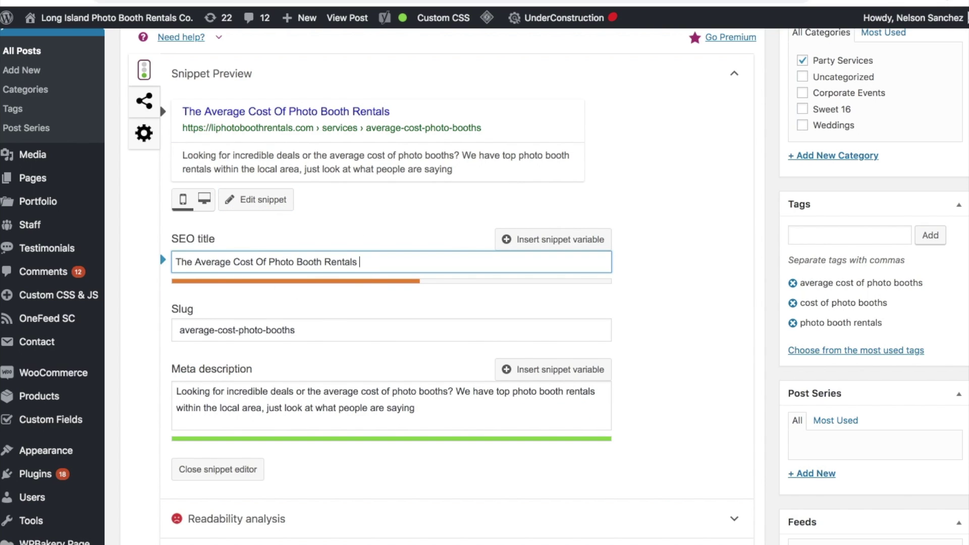
text(For Your Ne)
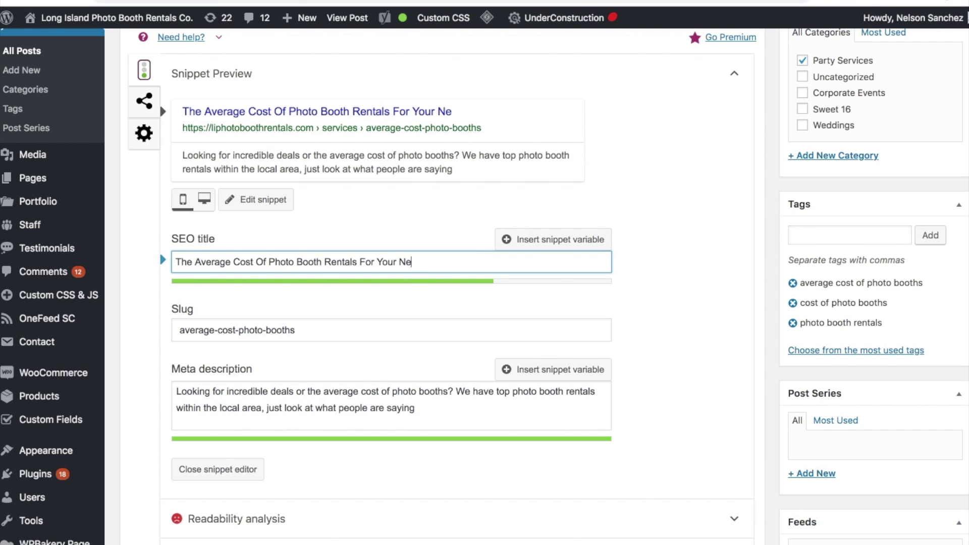
text(xt Party)
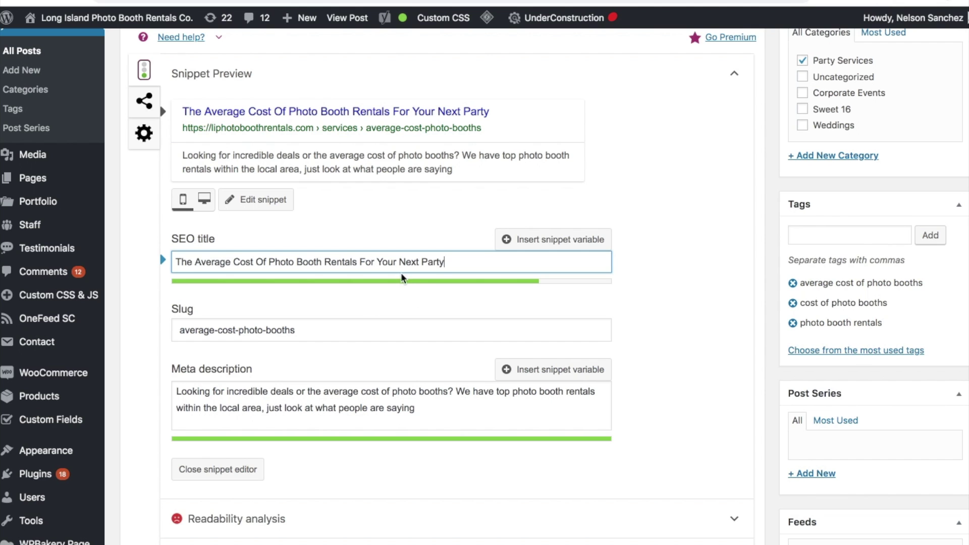
scroll(410, 298, down, 1)
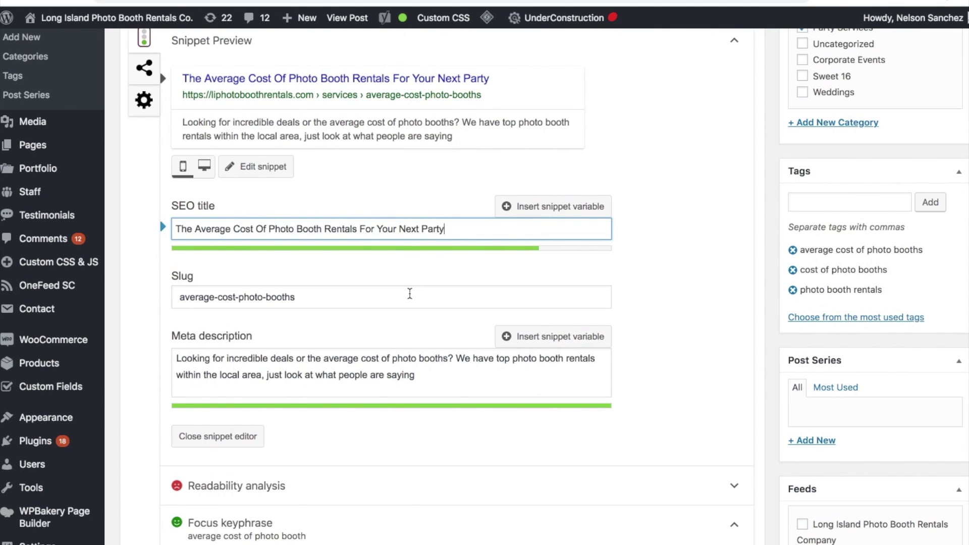
scroll(409, 294, up, 15)
click(927, 281)
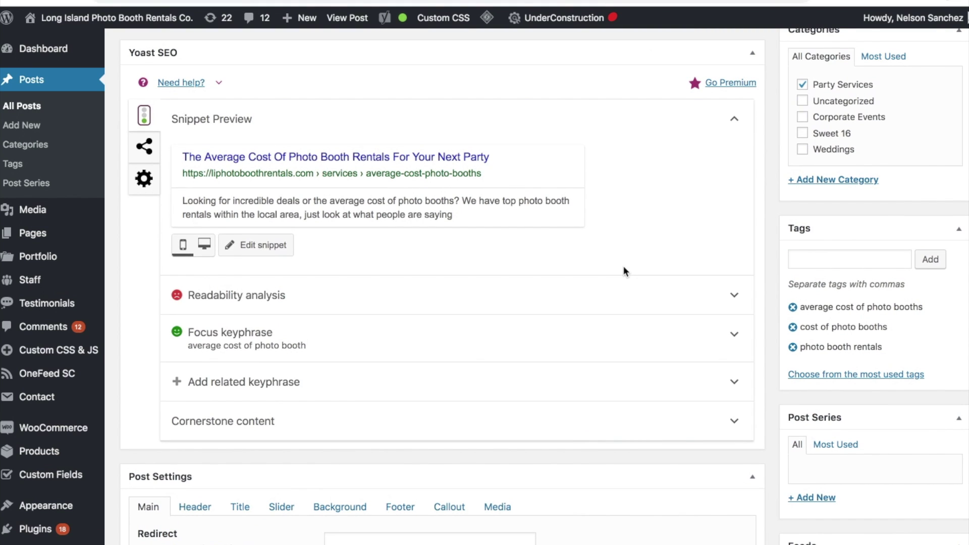
Step: Expand the focus keyphrase section and recheck the SEO title width, outbound links and remaining keyphrase problems
click(733, 334)
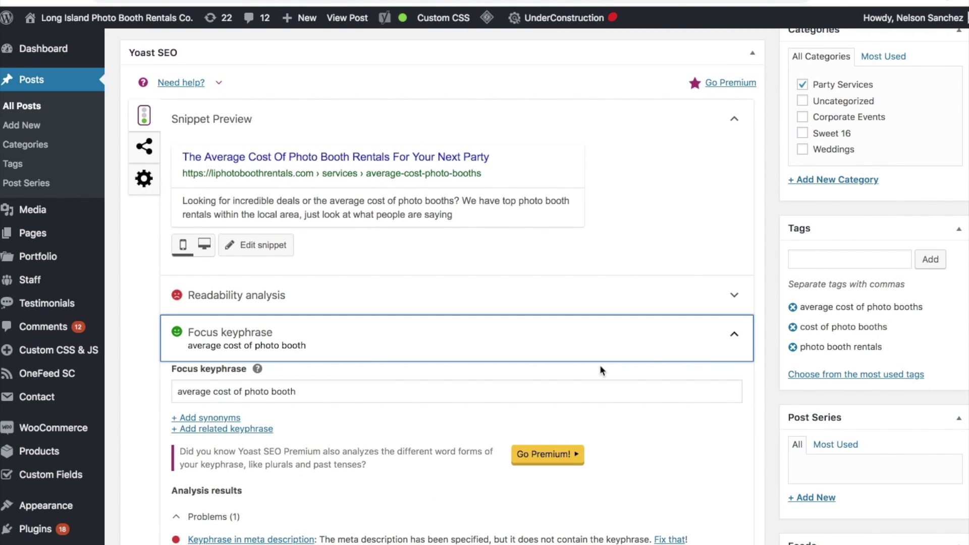
scroll(599, 365, down, 7)
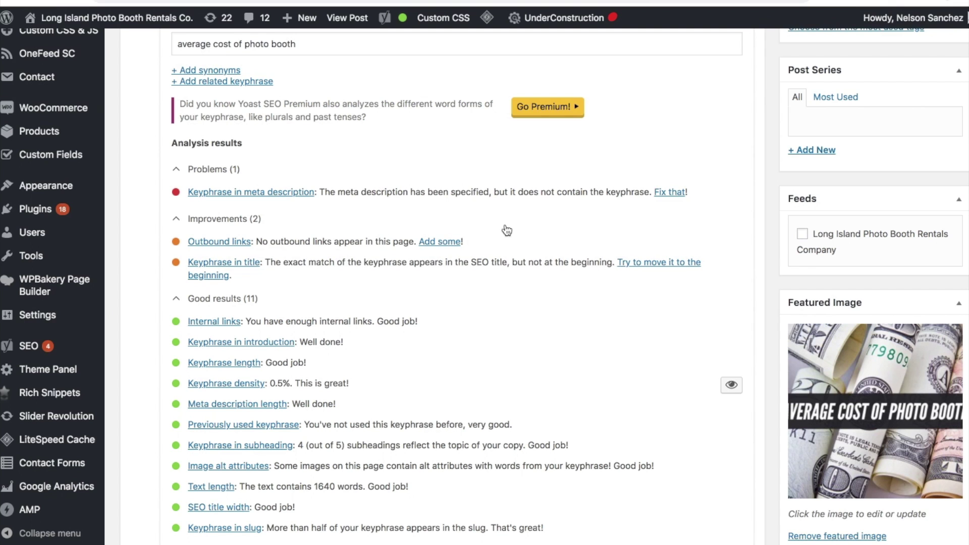
scroll(492, 274, up, 7)
scroll(492, 274, down, 7)
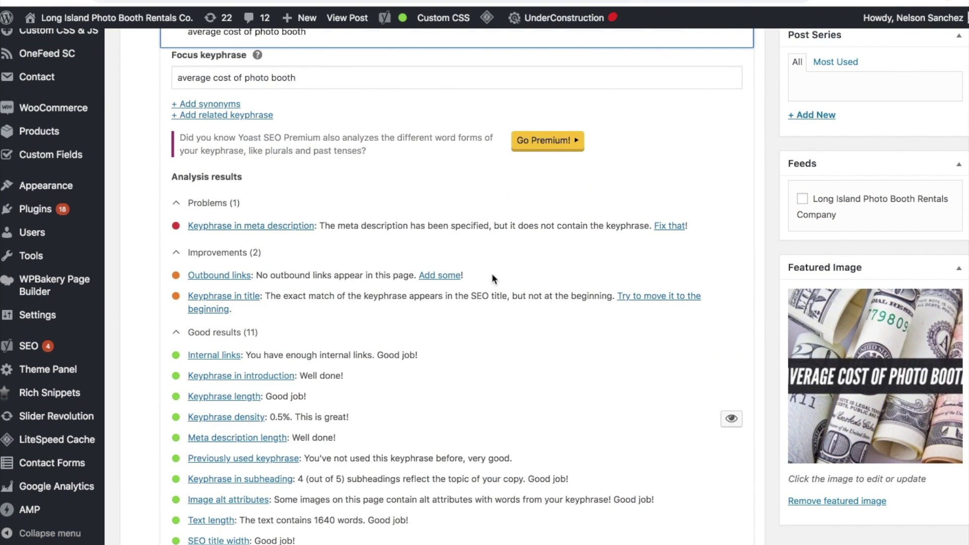
Step: Link the word "reviews" in the paragraph about choosing a rental company to the company's Facebook page, facebook.com/LongIslandPhotoBoothRentals/
scroll(491, 273, up, 15)
double_click(172, 281)
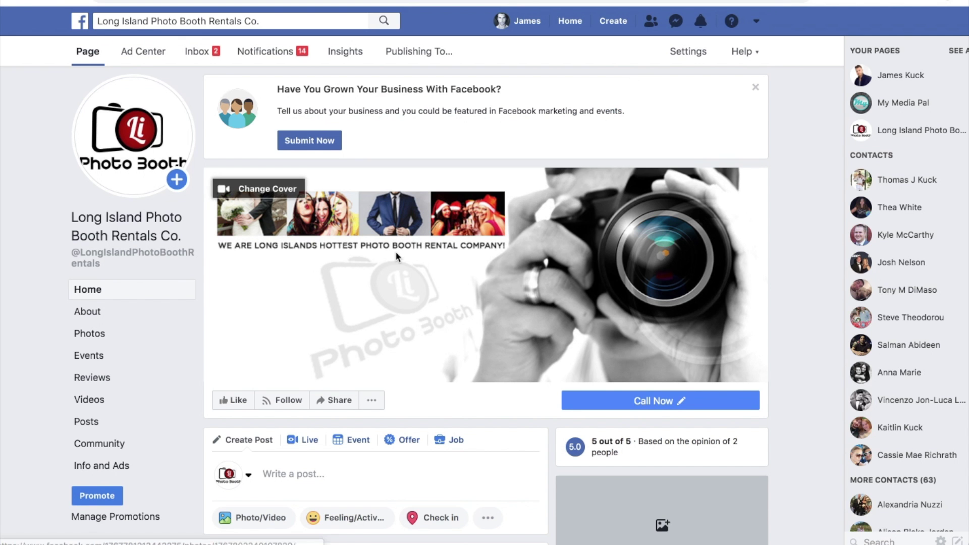
scroll(395, 252, down, 5)
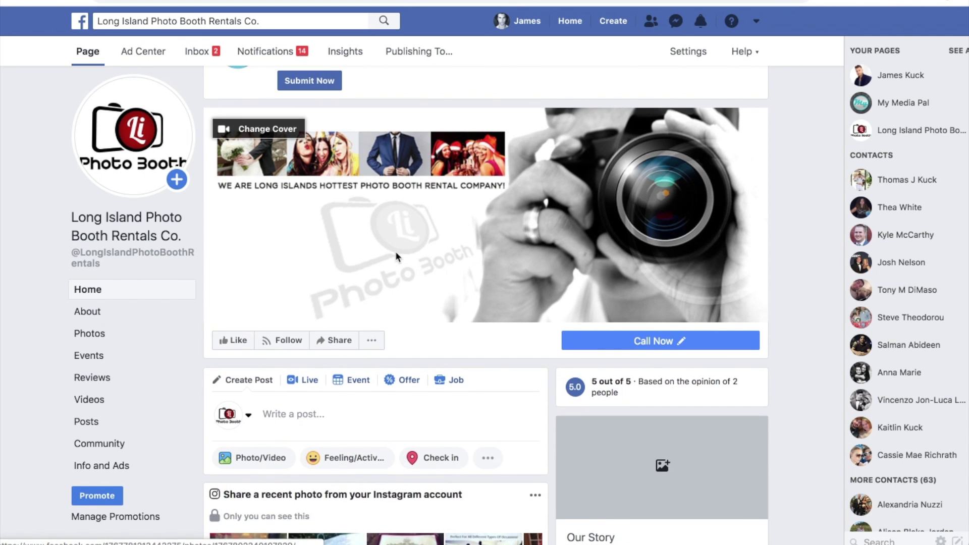
scroll(395, 252, up, 5)
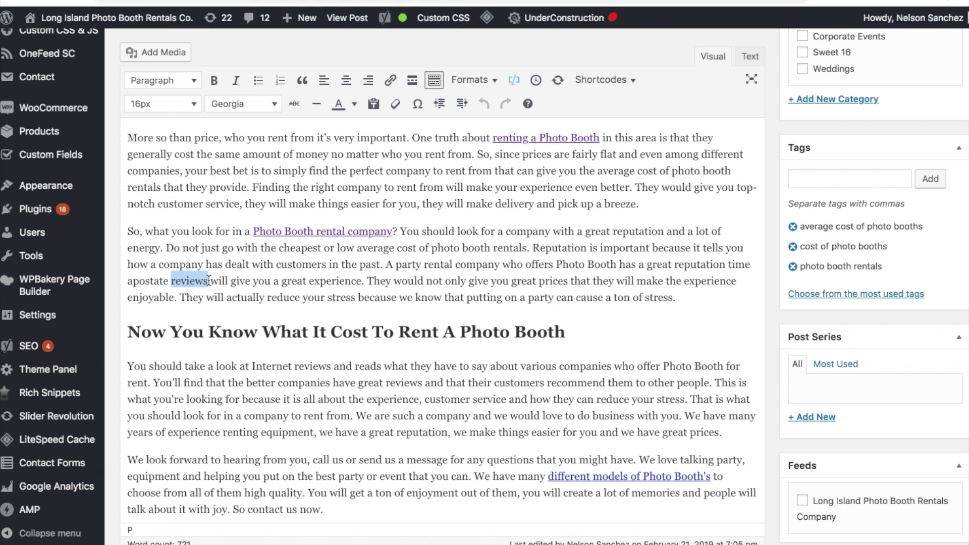
click(390, 80)
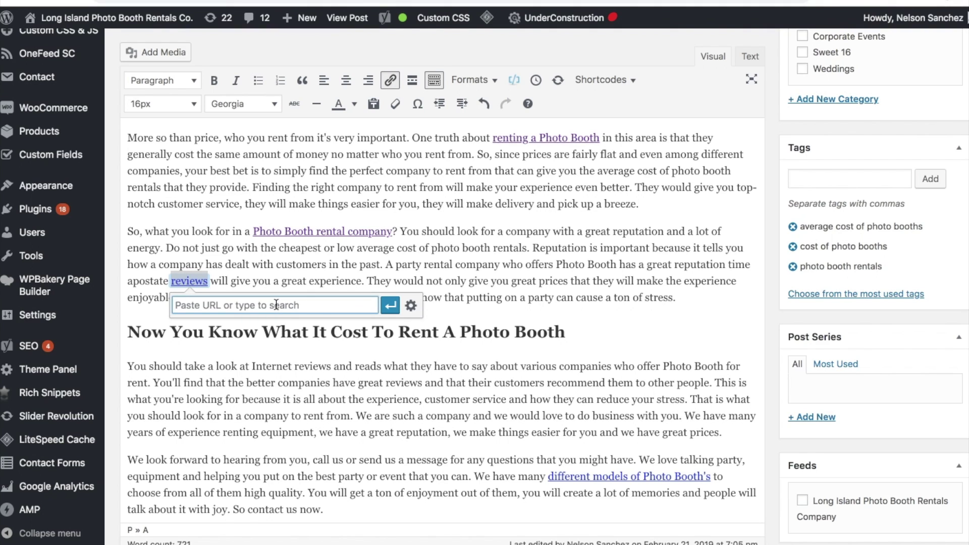
text(facebook.com/LongIslandPhotoBoothRentals)
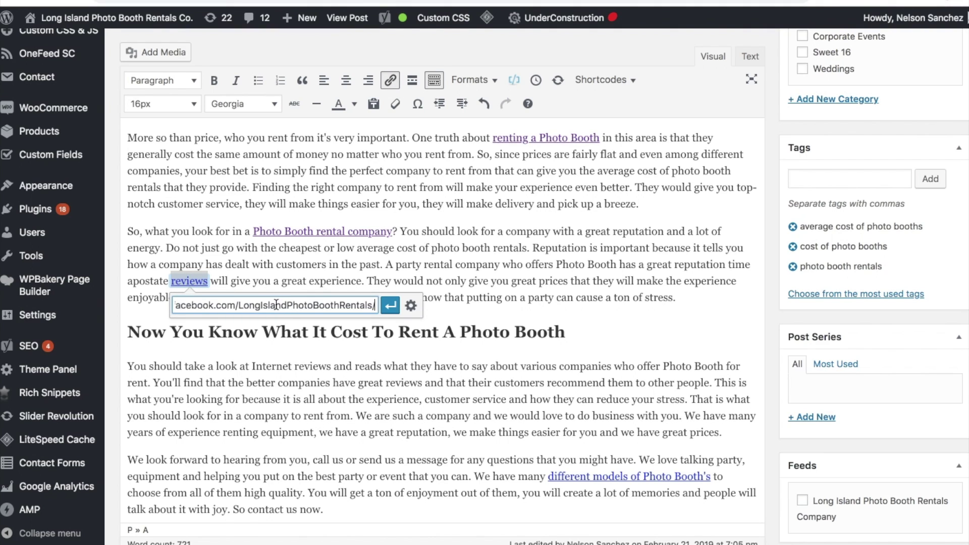
click(390, 305)
click(385, 361)
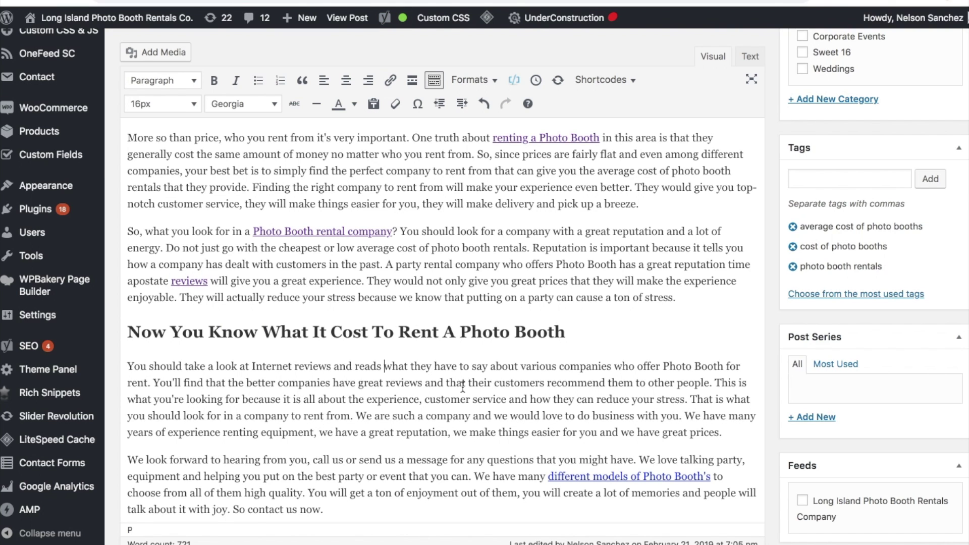
Step: Recheck the keyphrase analysis for the outbound links, keyphrase in title and meta description results
scroll(462, 386, down, 10)
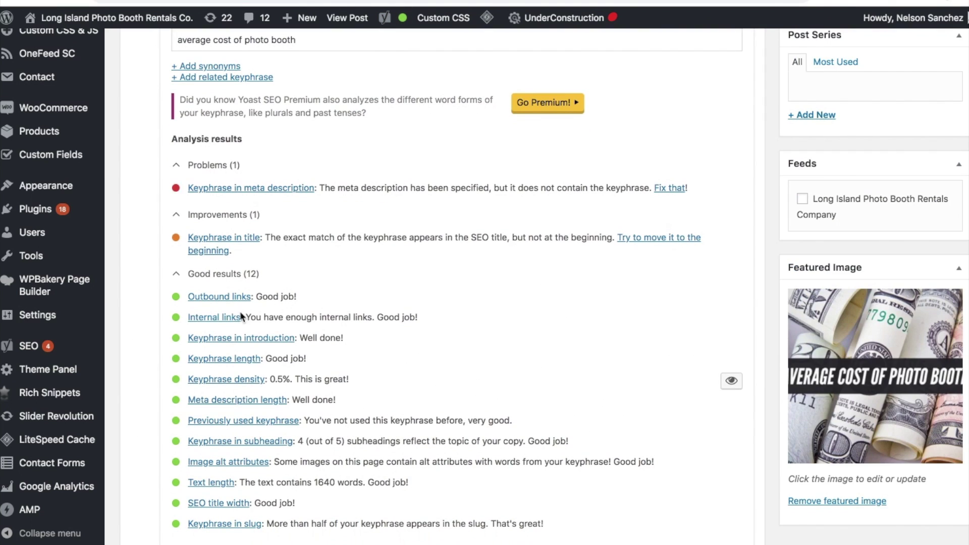
scroll(391, 290, up, 1)
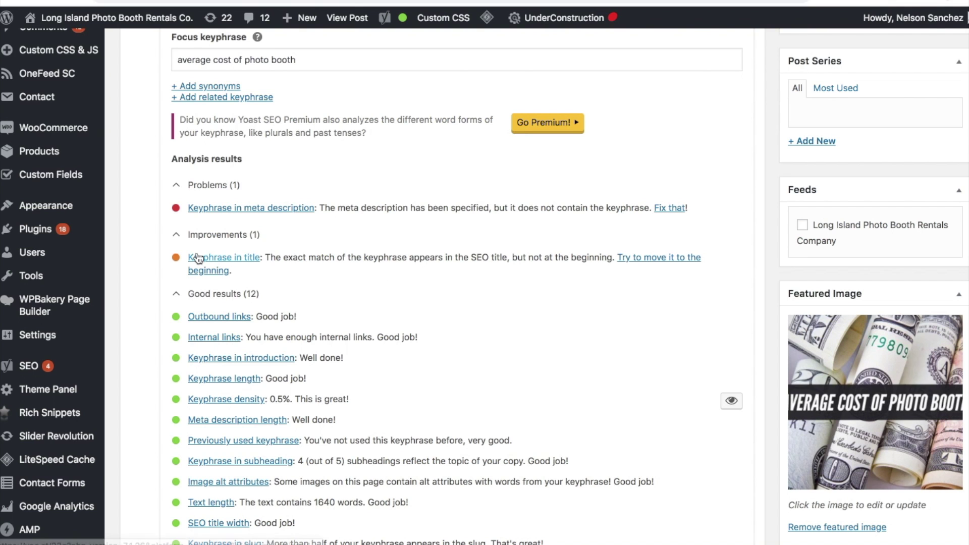
scroll(393, 274, up, 2)
scroll(393, 274, up, 6)
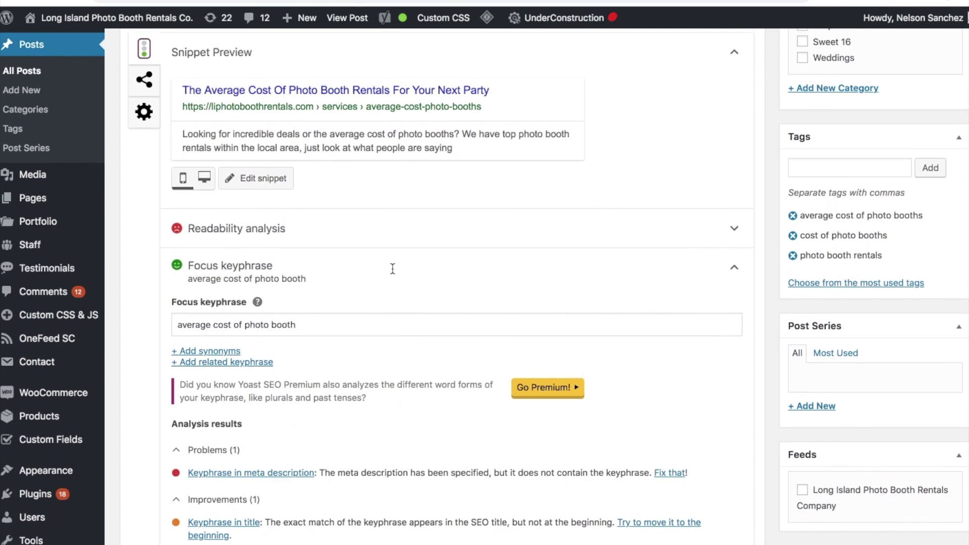
Step: Try removing the leading "The" from the SEO title in the snippet editor
click(286, 241)
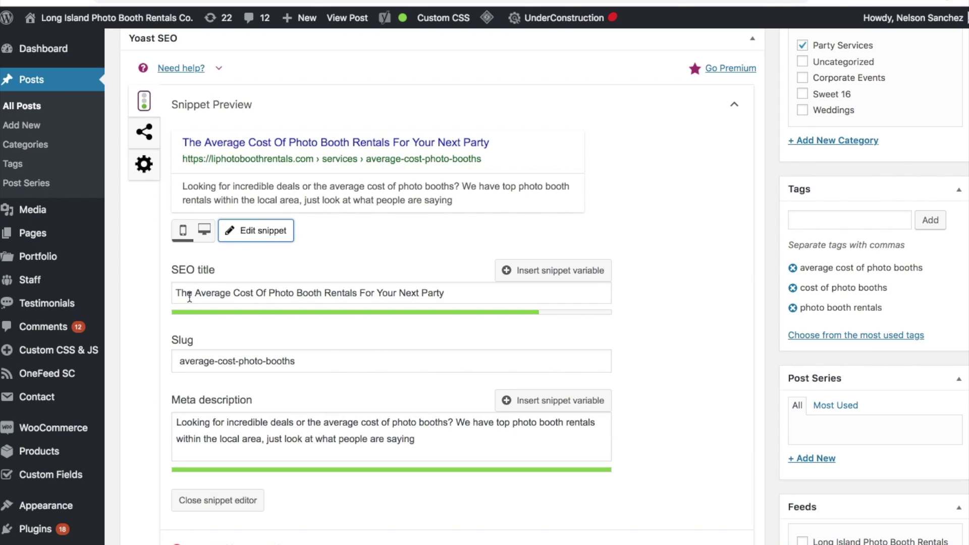
drag(195, 292, 174, 293)
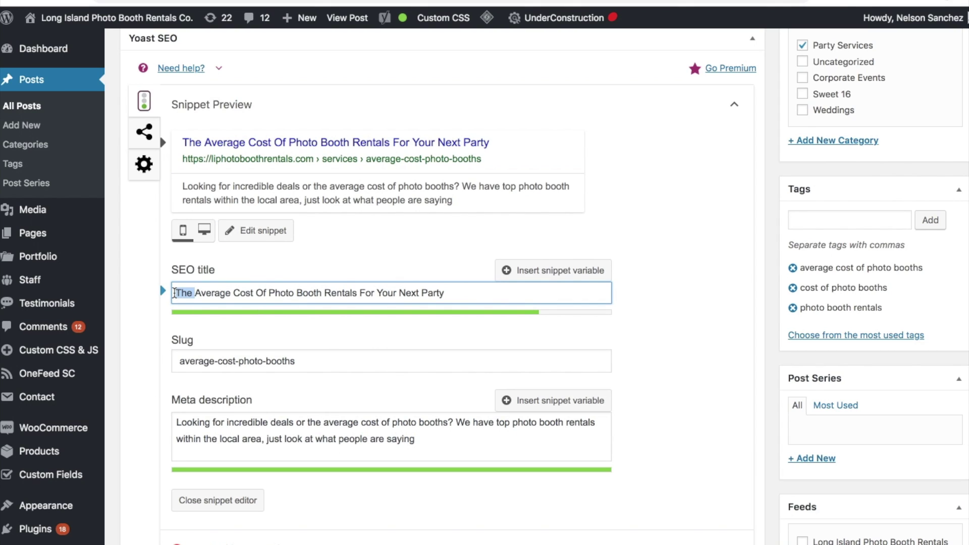
key(BackSpace)
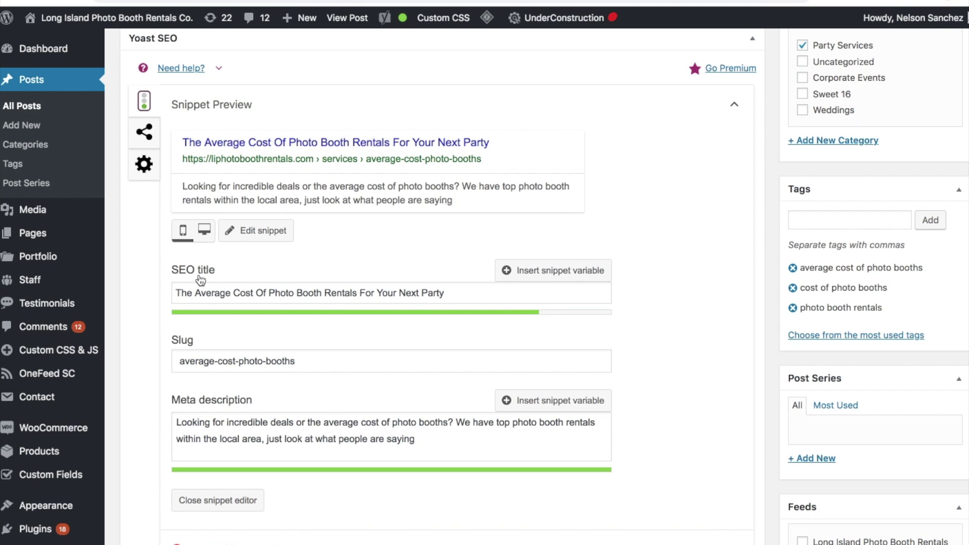
Step: Try the exact keyphrase "average cost of photo booth" in the meta description and recheck the keyphrase analysis
scroll(371, 335, down, 10)
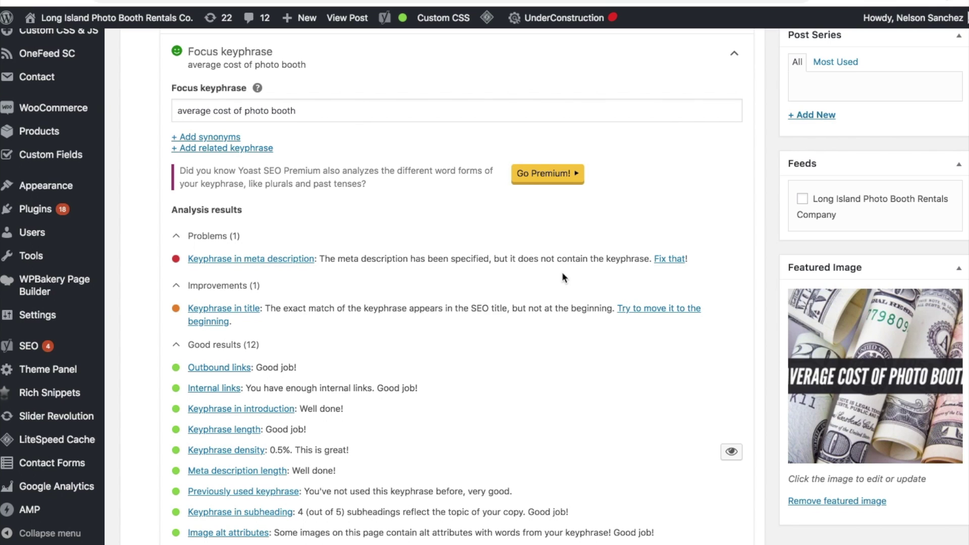
click(670, 259)
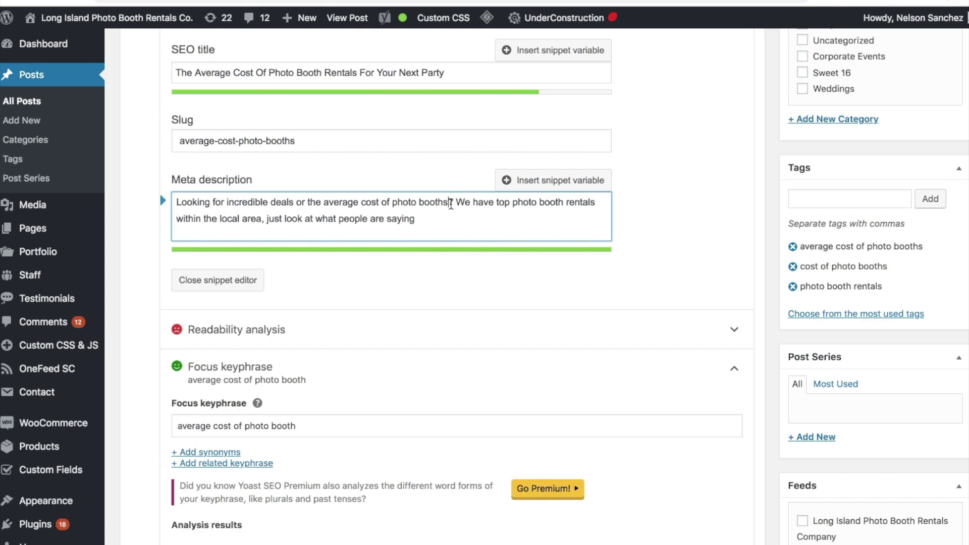
key(BackSpace)
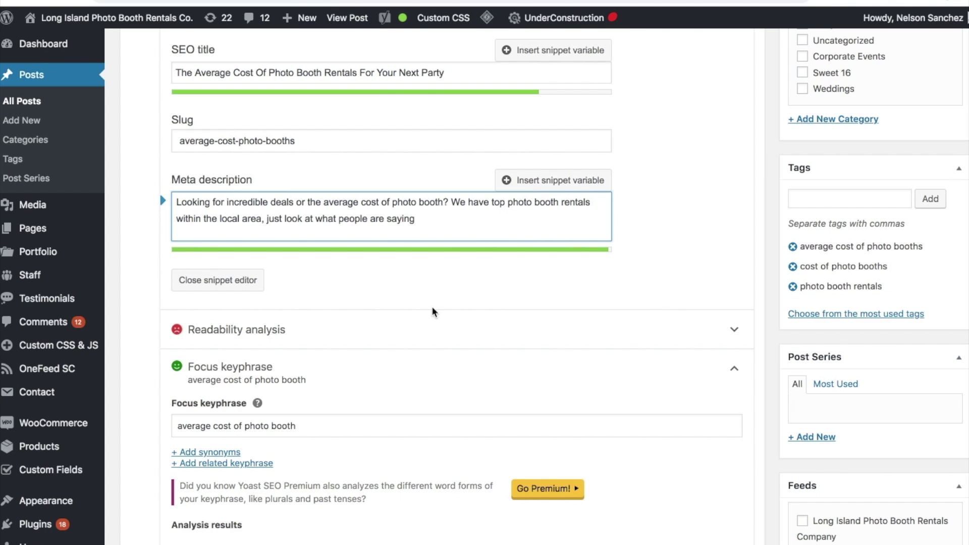
scroll(431, 307, down, 5)
scroll(433, 307, down, 4)
scroll(432, 307, up, 1)
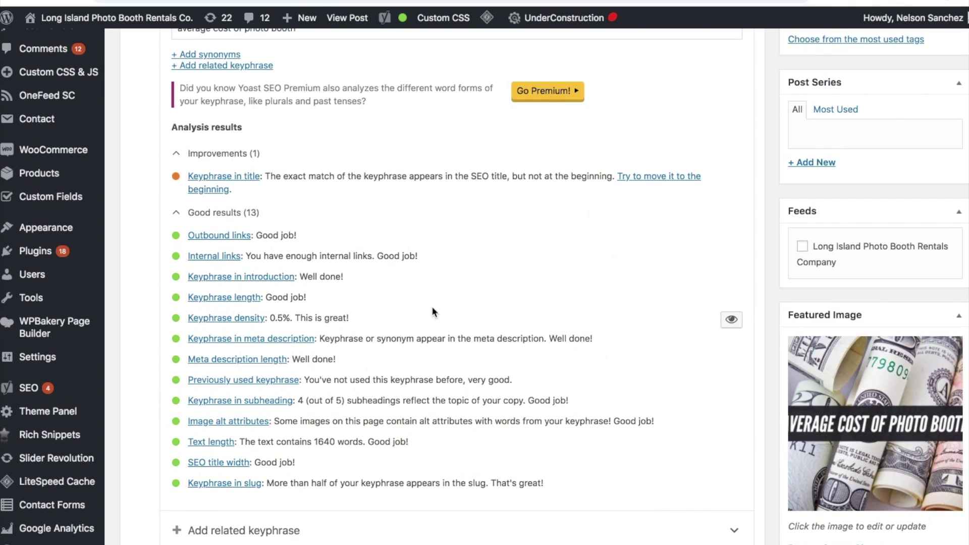
Step: Restore the plural "photo booths" in the meta description's first sentence
scroll(431, 307, up, 6)
scroll(432, 307, up, 3)
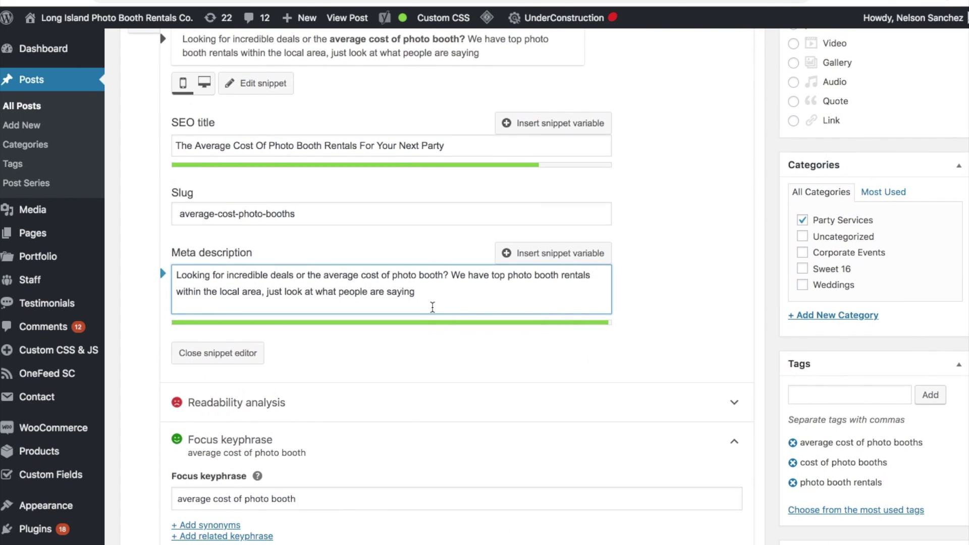
text(s)
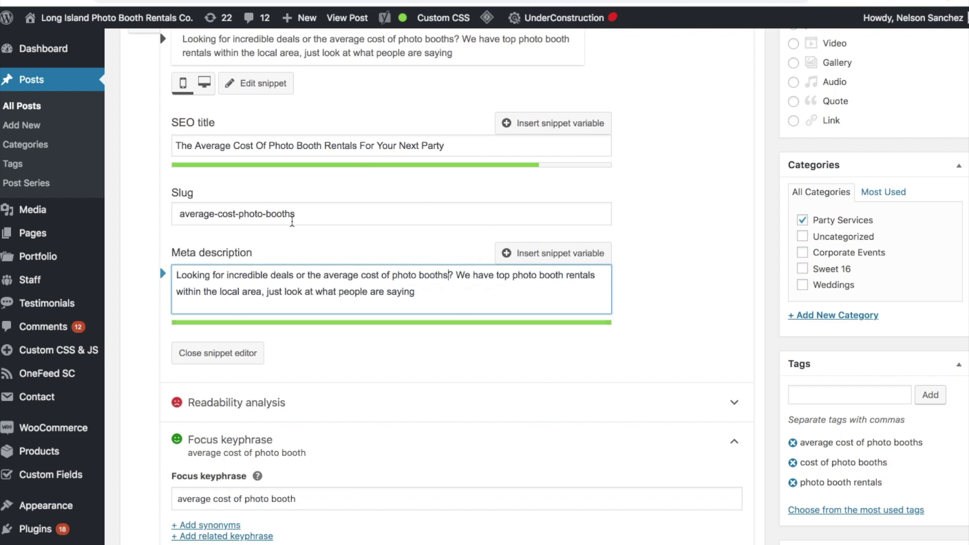
Step: Review the keyphrase analysis results again and compare them with the SEO title, slug, meta description and snippet preview
scroll(353, 283, down, 1)
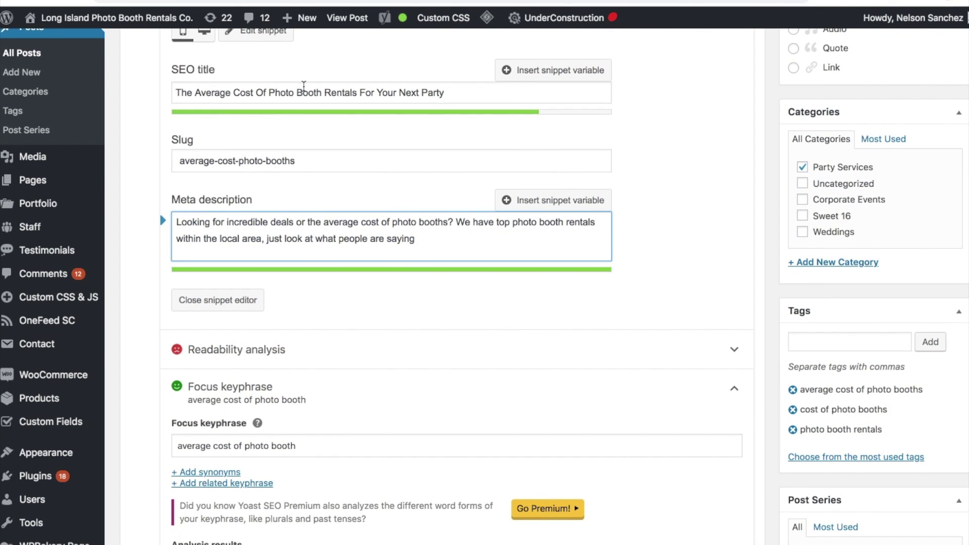
scroll(336, 187, down, 4)
scroll(340, 198, down, 6)
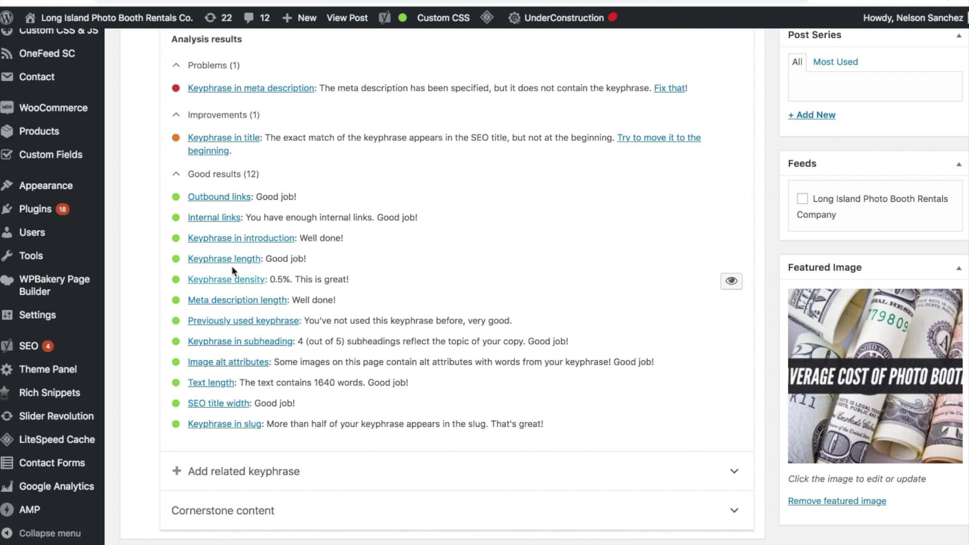
scroll(443, 186, up, 6)
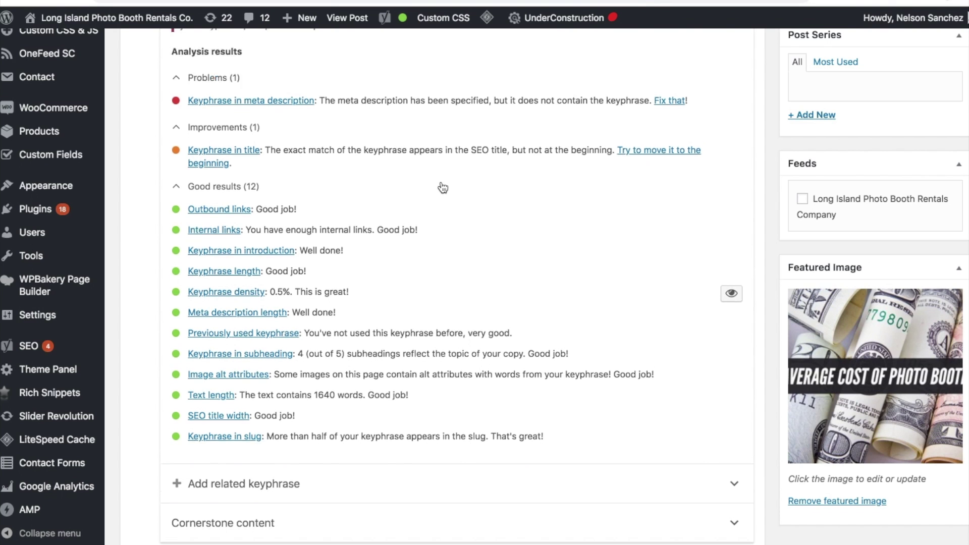
scroll(443, 188, up, 3)
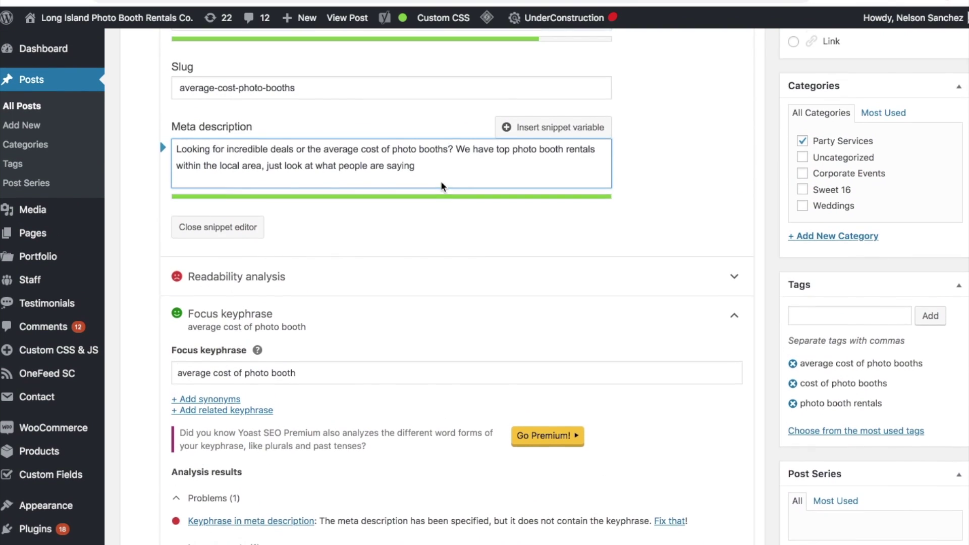
scroll(420, 167, up, 1)
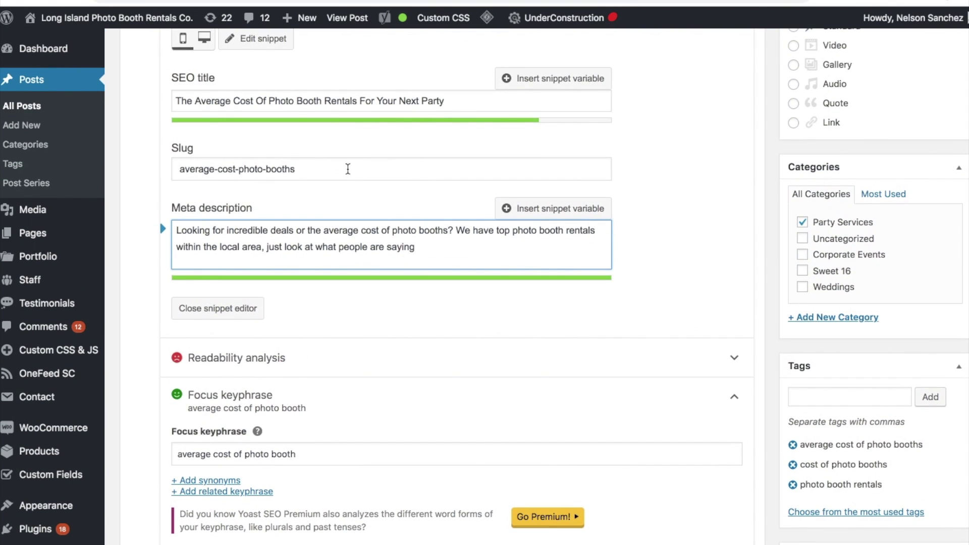
scroll(363, 172, up, 1)
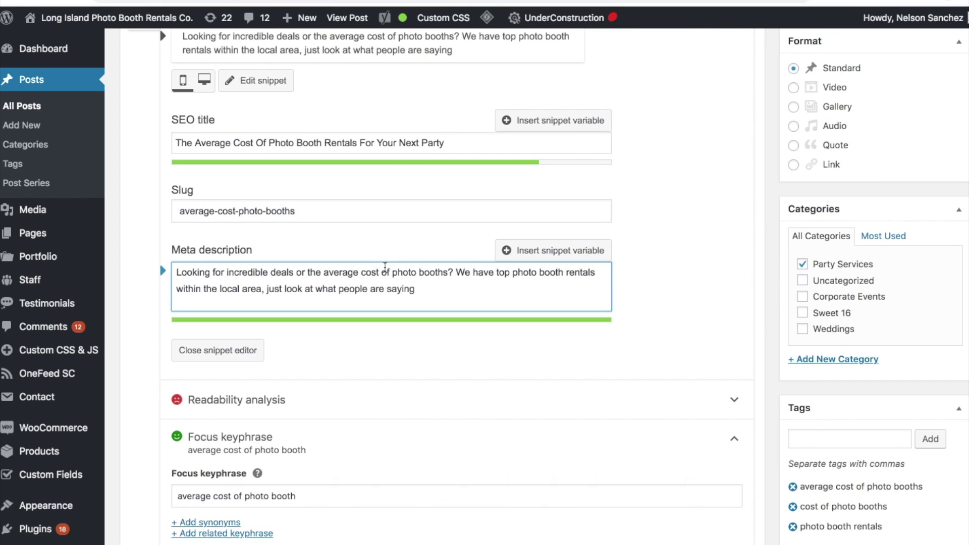
scroll(387, 238, up, 1)
scroll(387, 238, up, 1)
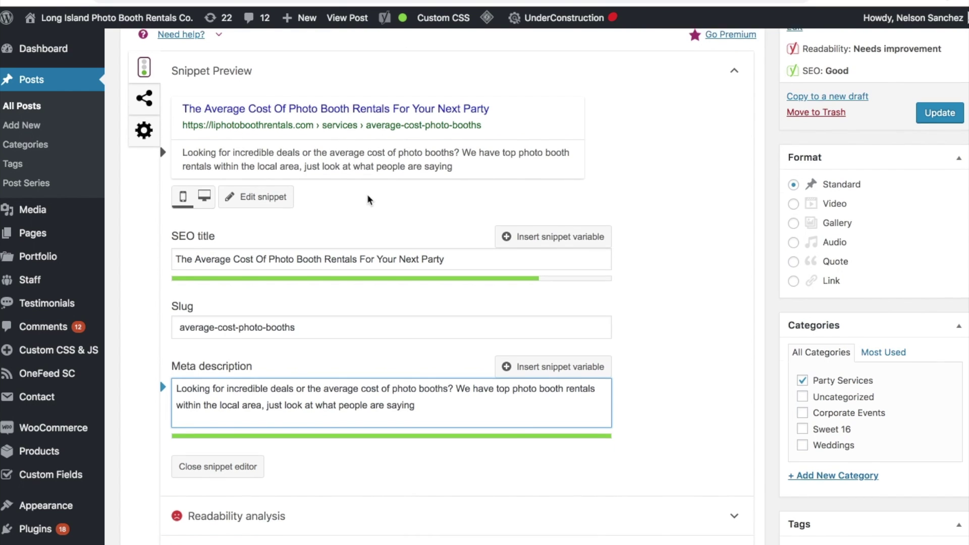
Step: Open the post's social sharing settings and examine the Facebook title, description and recommended image size, as well as the Twitter fields
scroll(372, 201, up, 1)
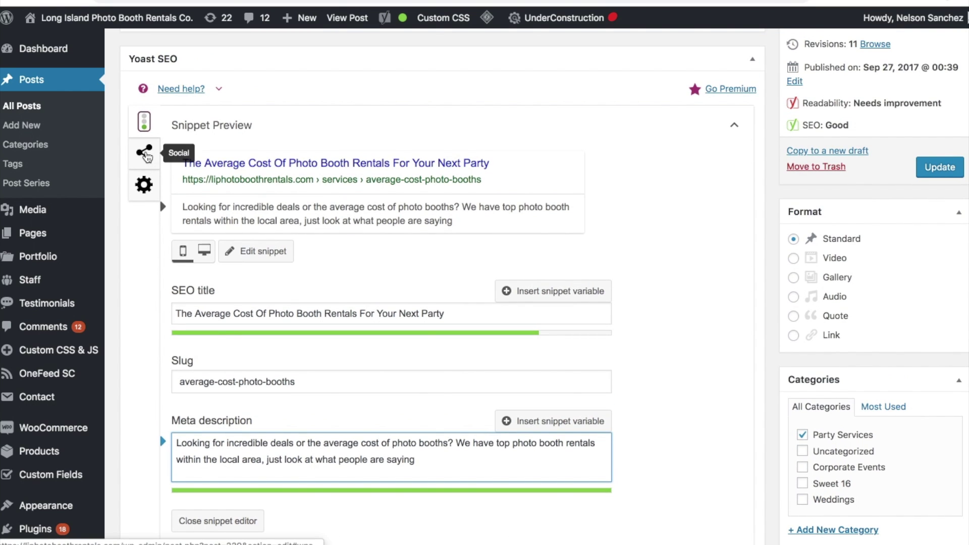
click(146, 155)
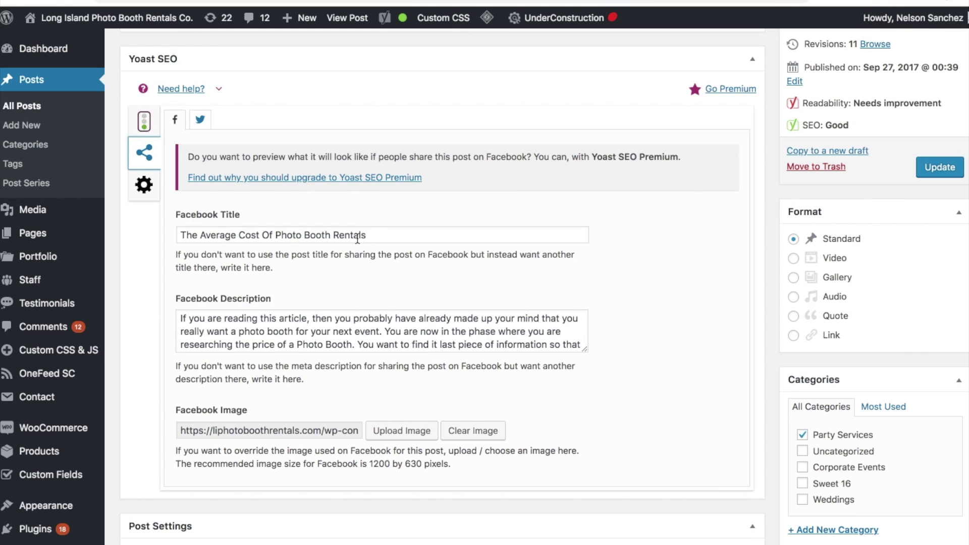
click(380, 239)
drag(380, 239, 173, 235)
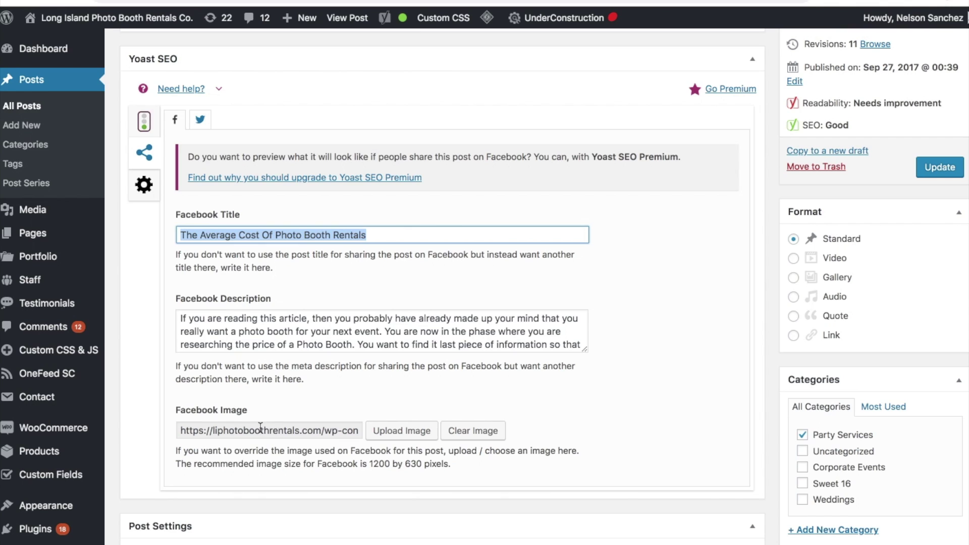
drag(369, 464, 416, 464)
click(332, 394)
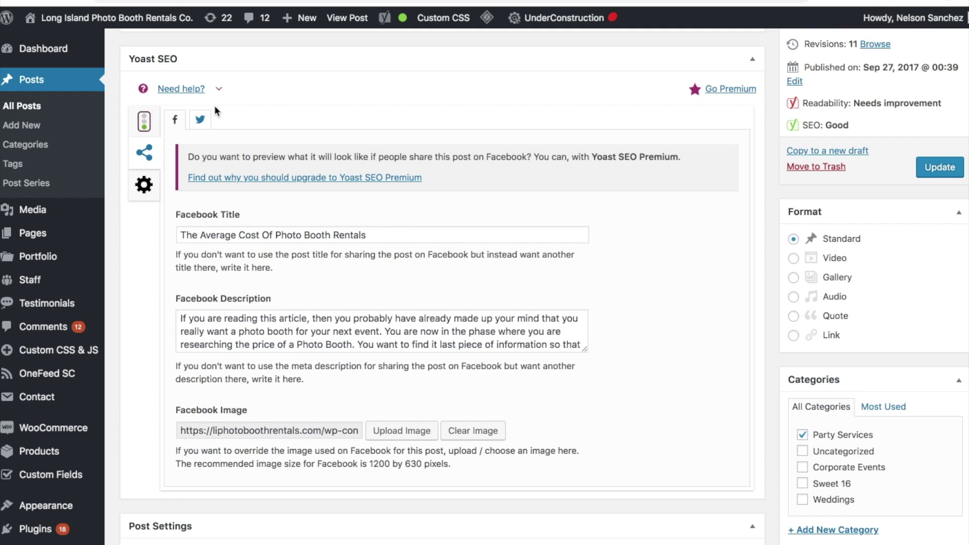
click(201, 122)
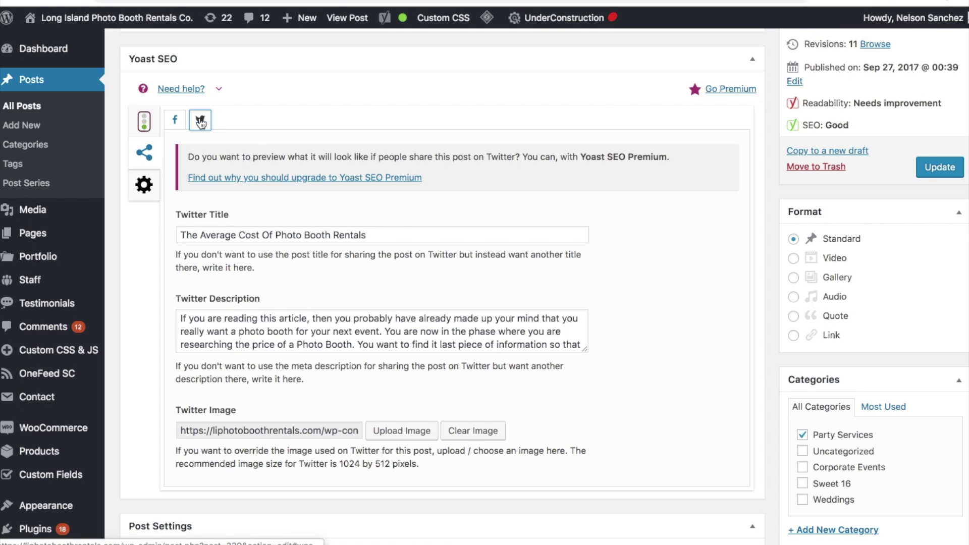